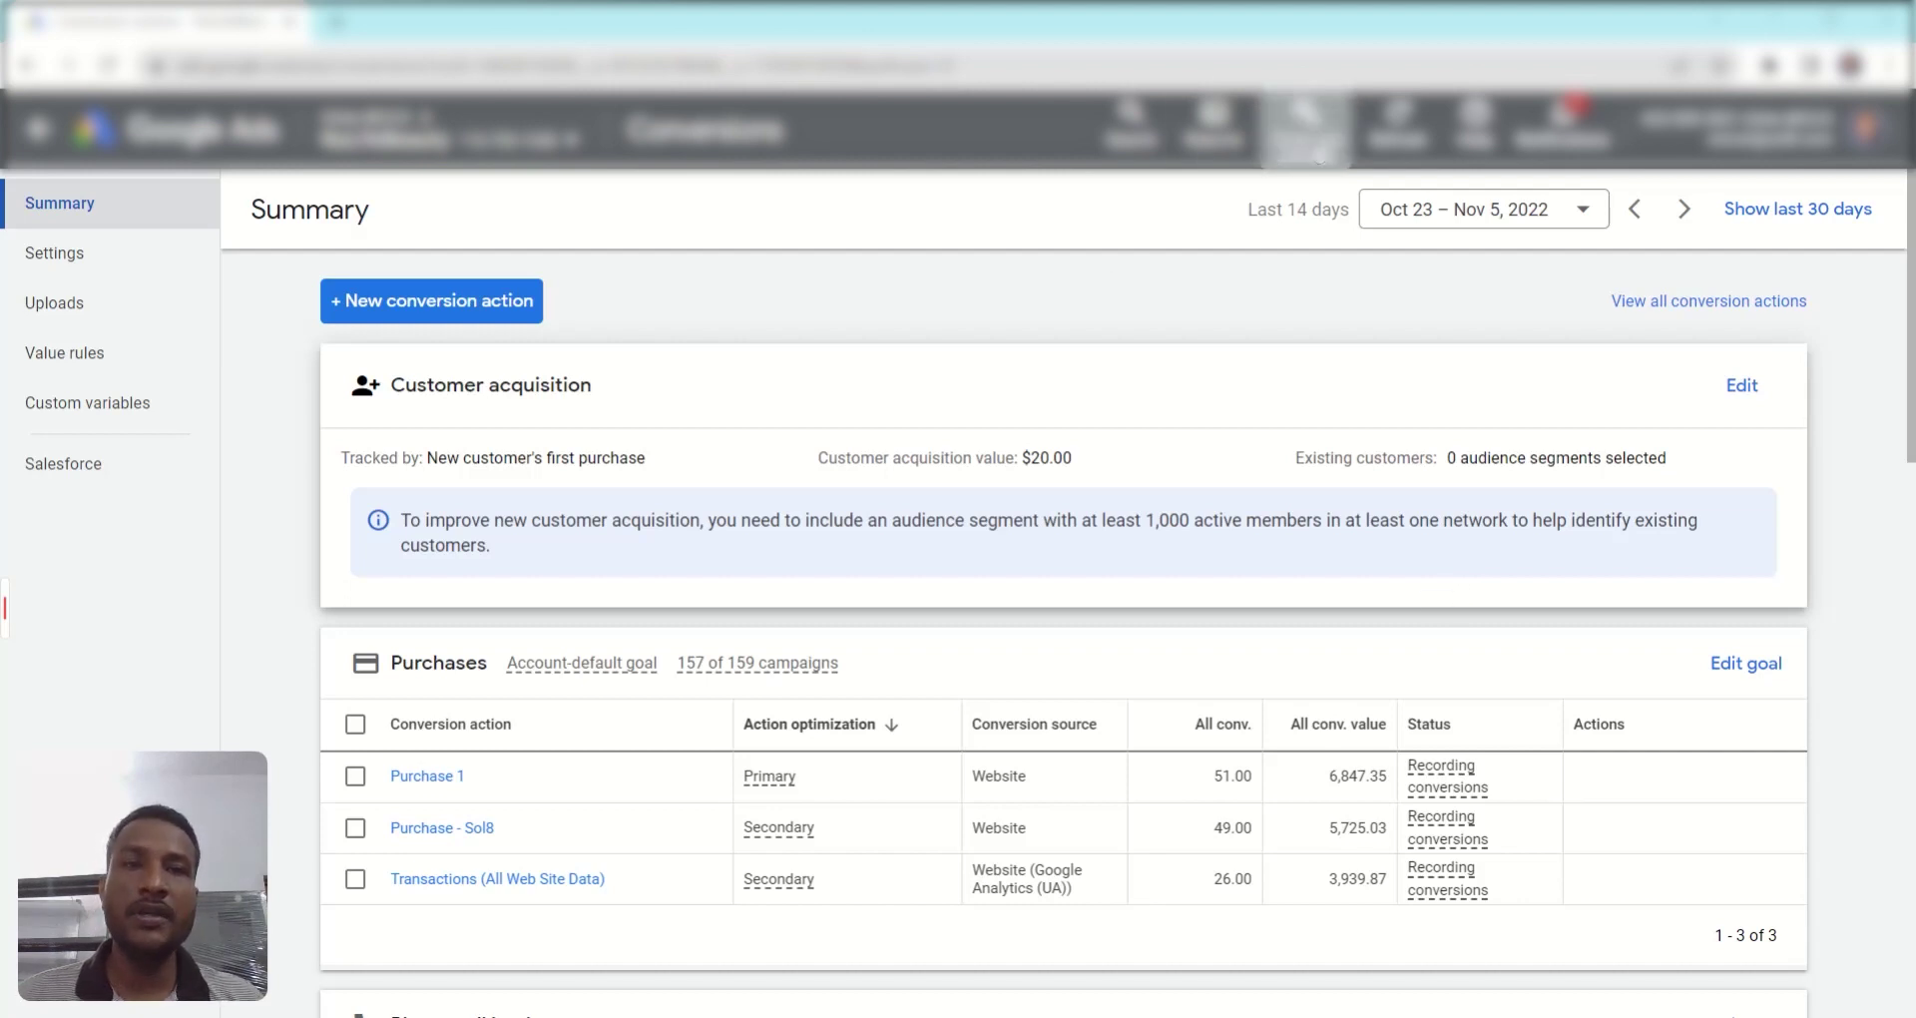
Go from the account tools overview to the Conversions summary page and scan it
left_click(1307, 130)
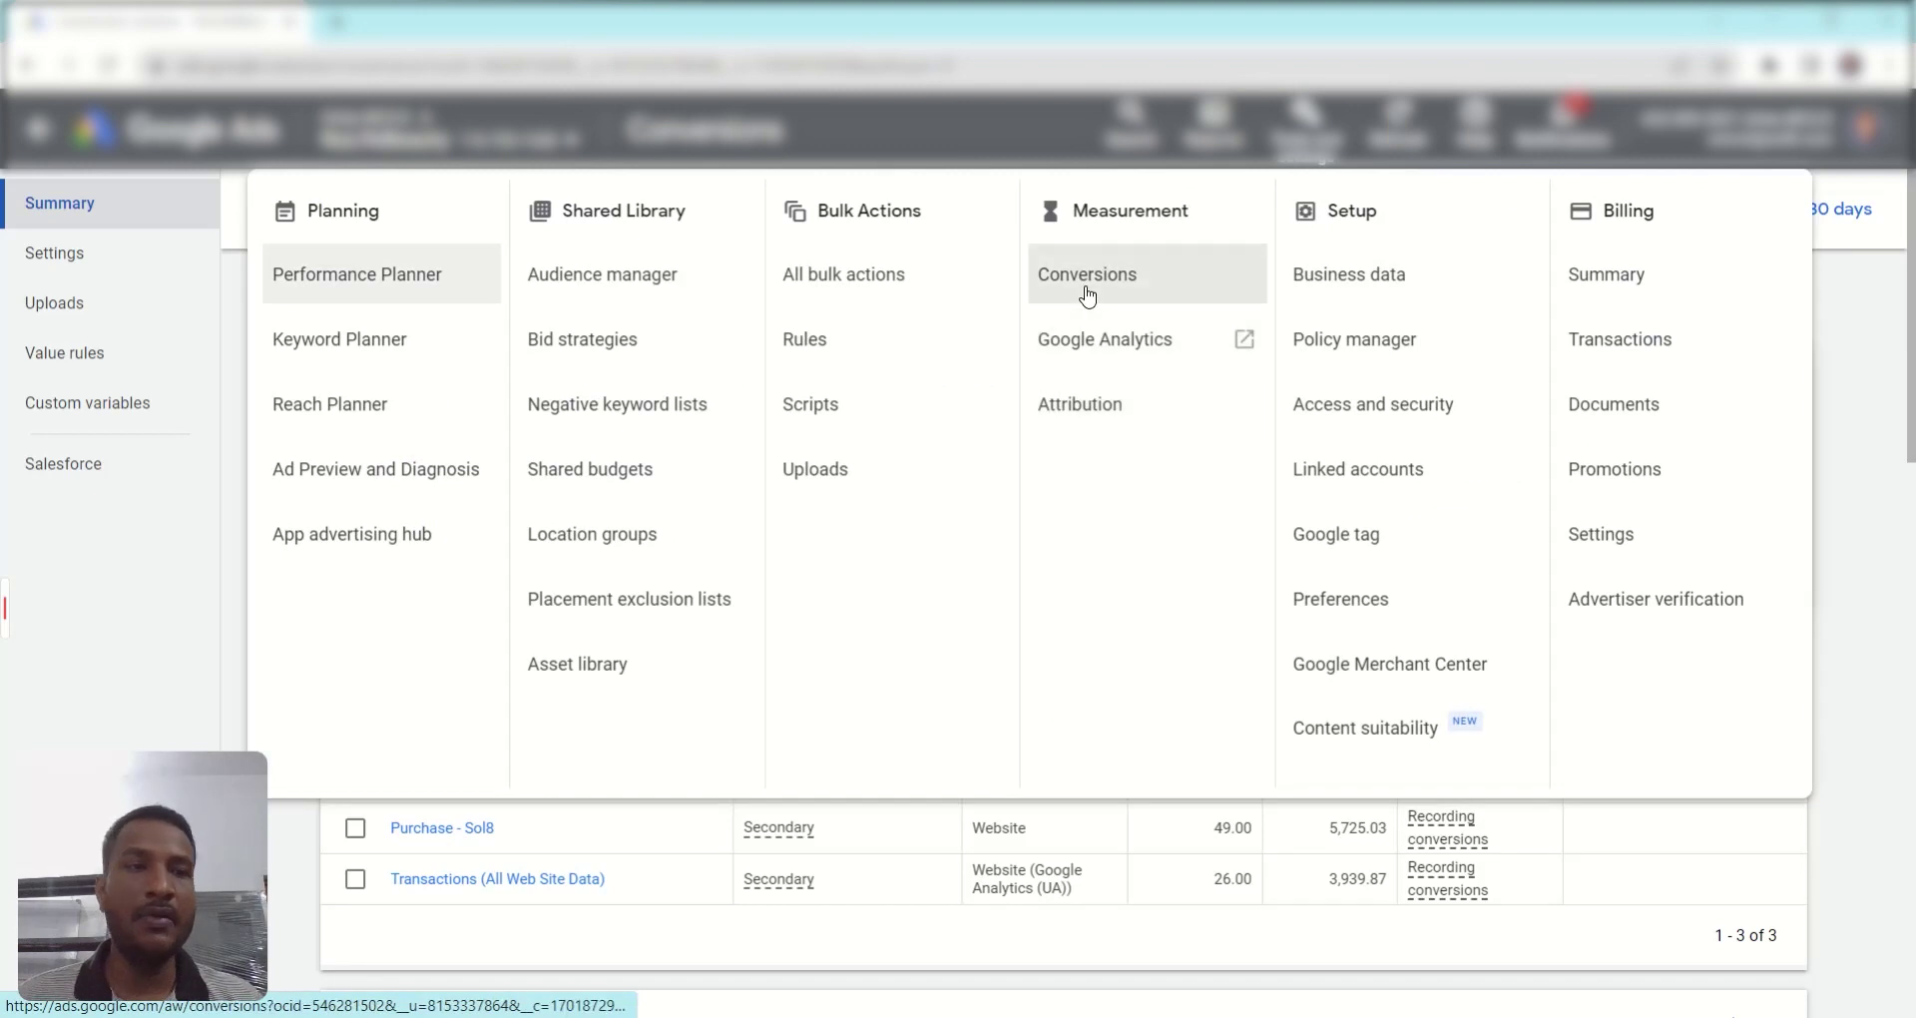
left_click(1853, 497)
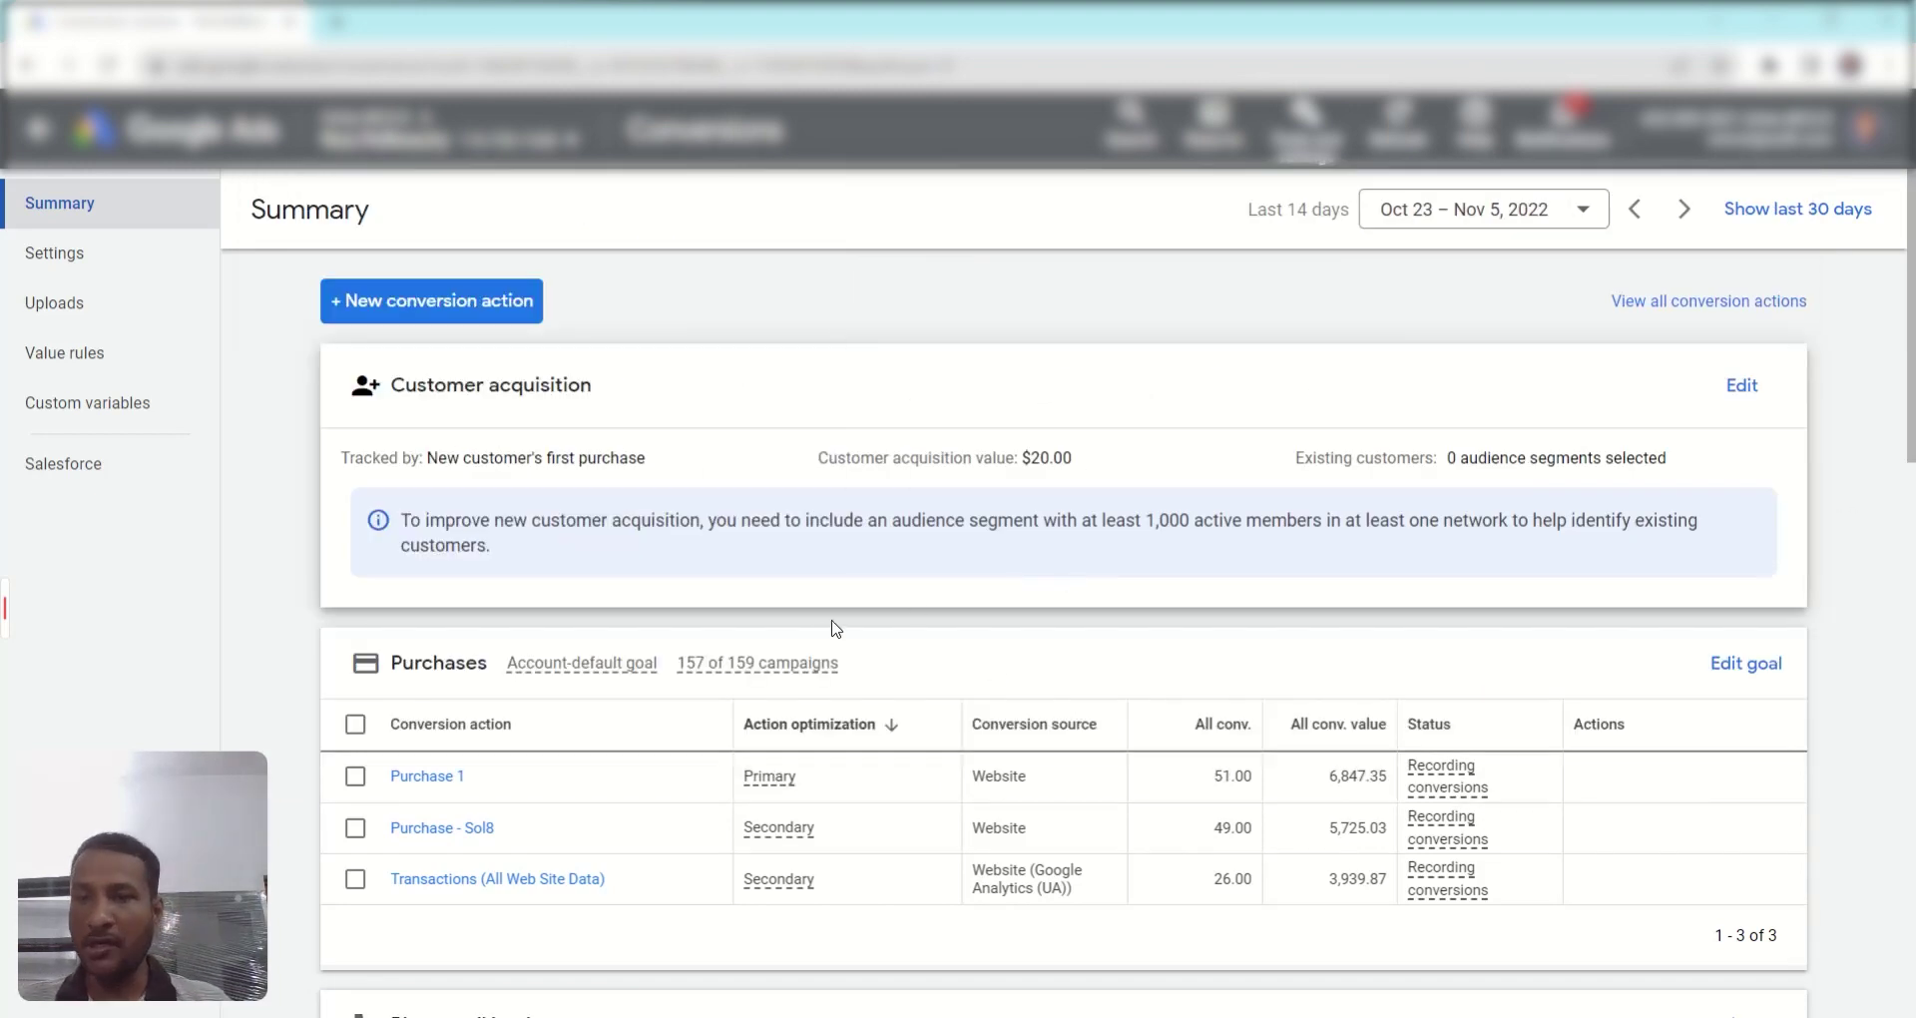
scroll(1035, 597, "down", 3)
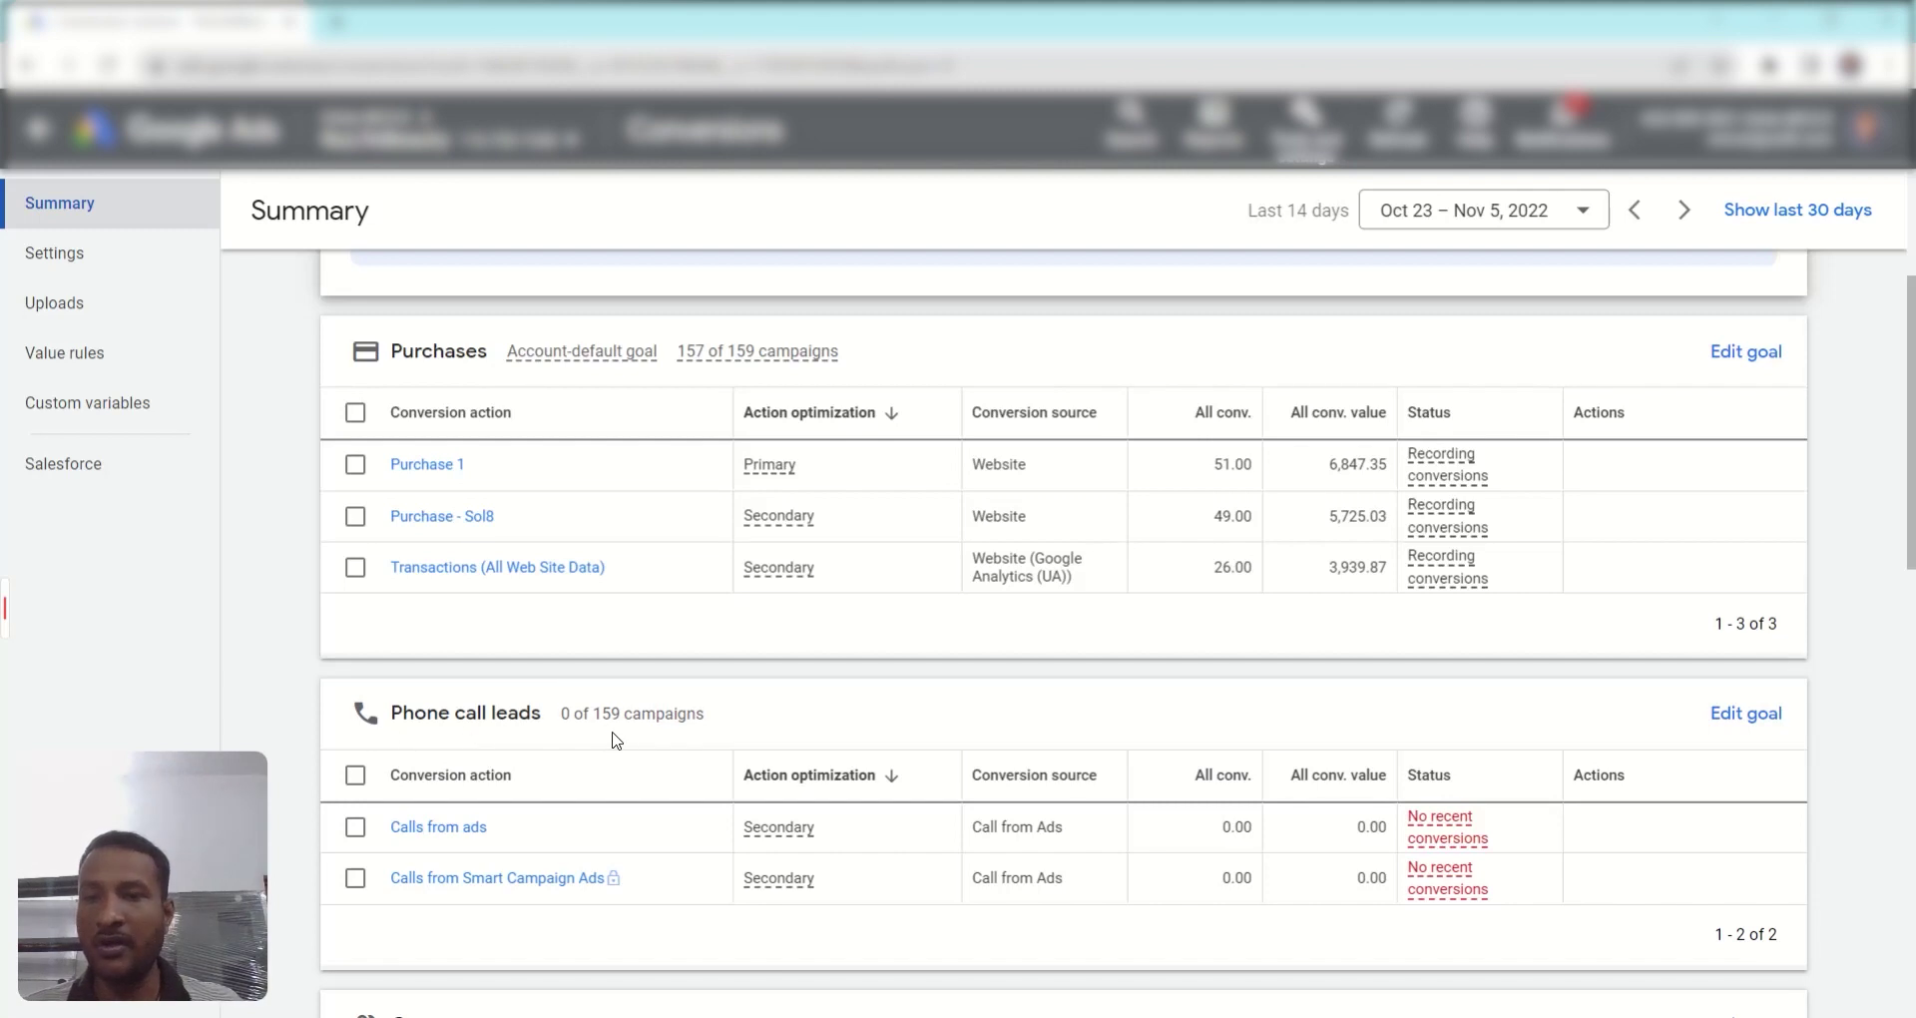
scroll(611, 738, "down", 3)
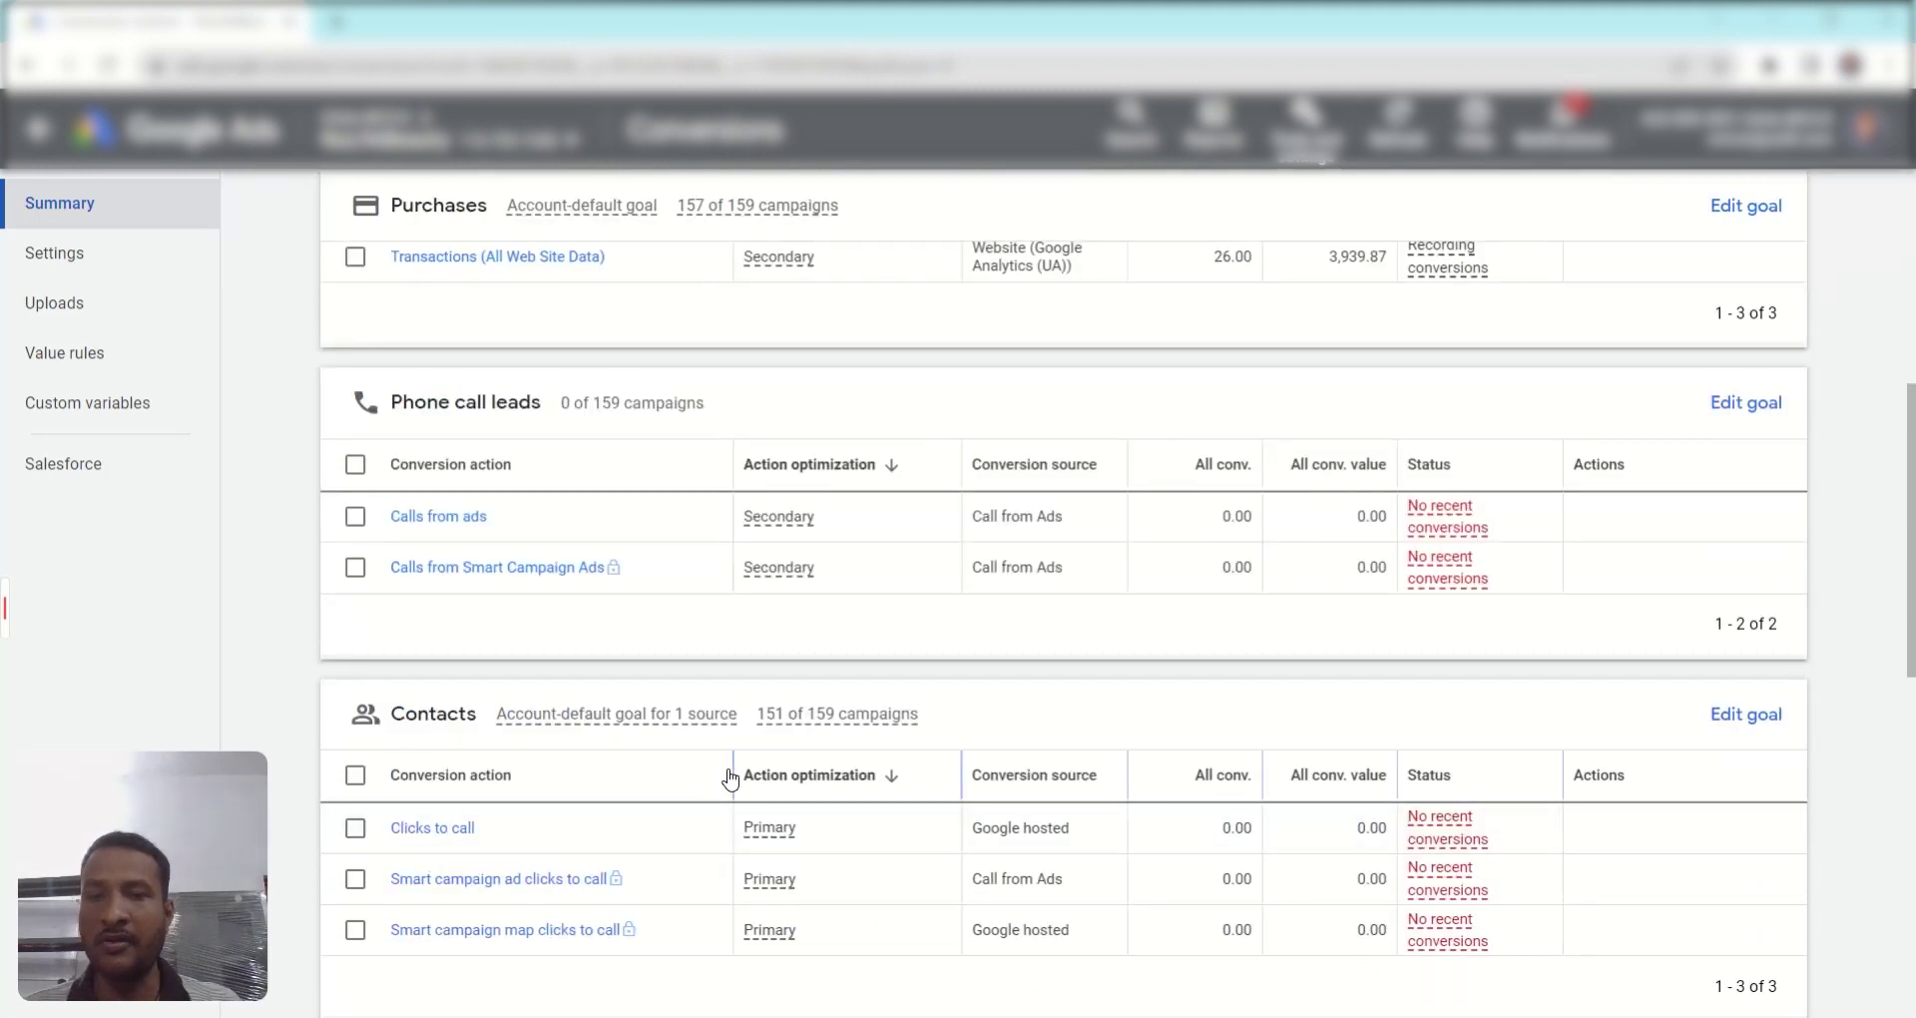
scroll(724, 778, "down", 3)
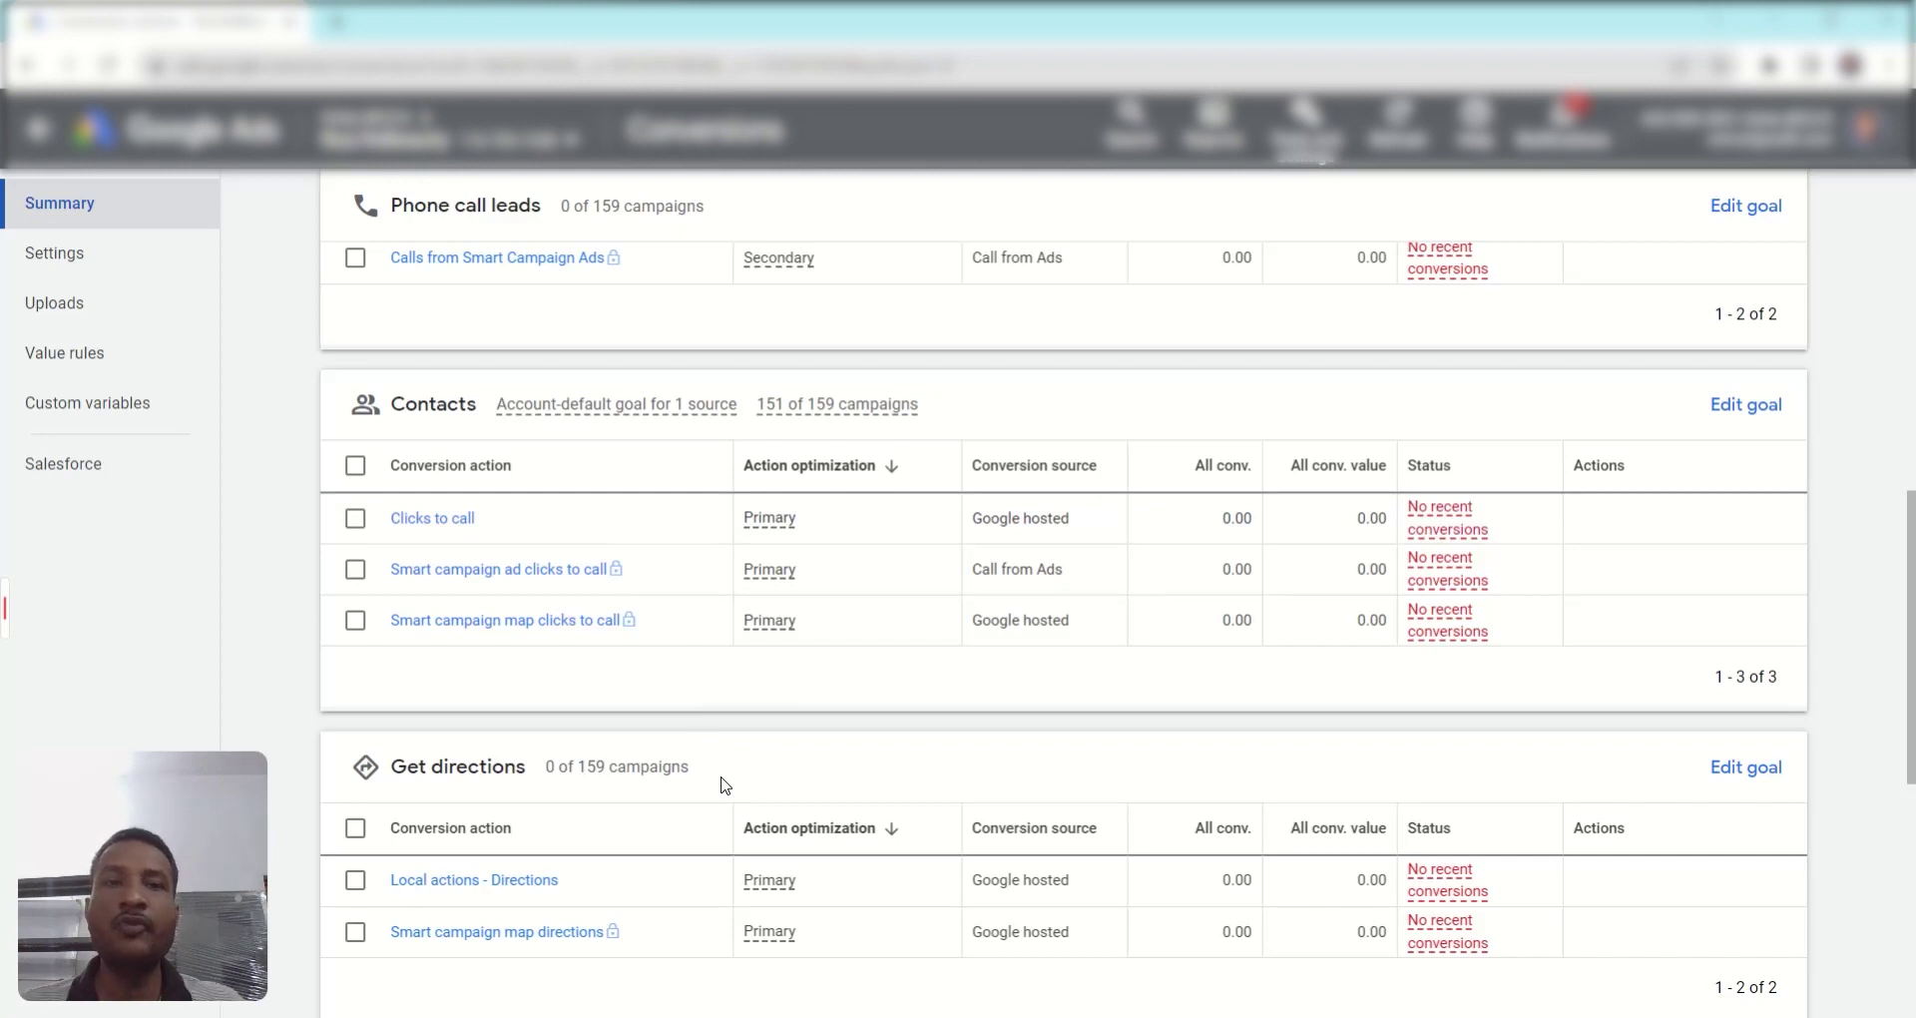
scroll(724, 788, "up", 2)
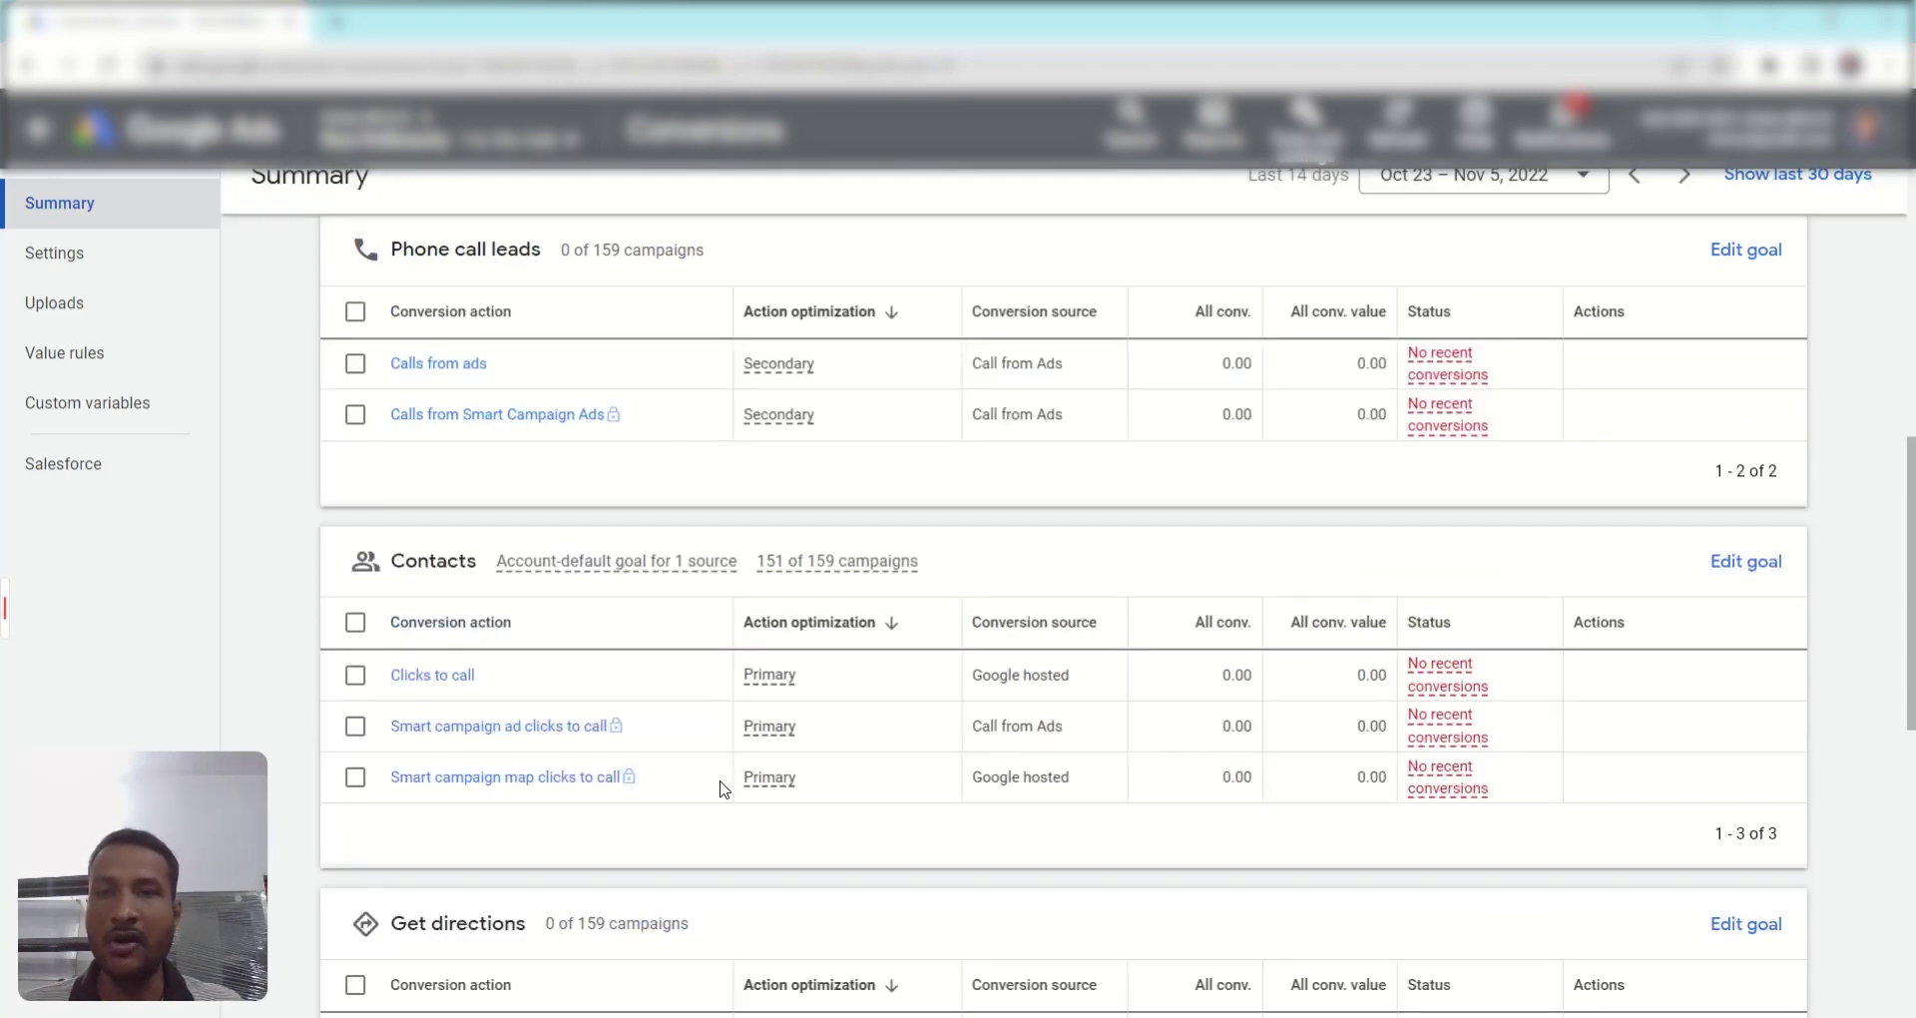
scroll(719, 795, "up", 2)
scroll(720, 796, "up", 3)
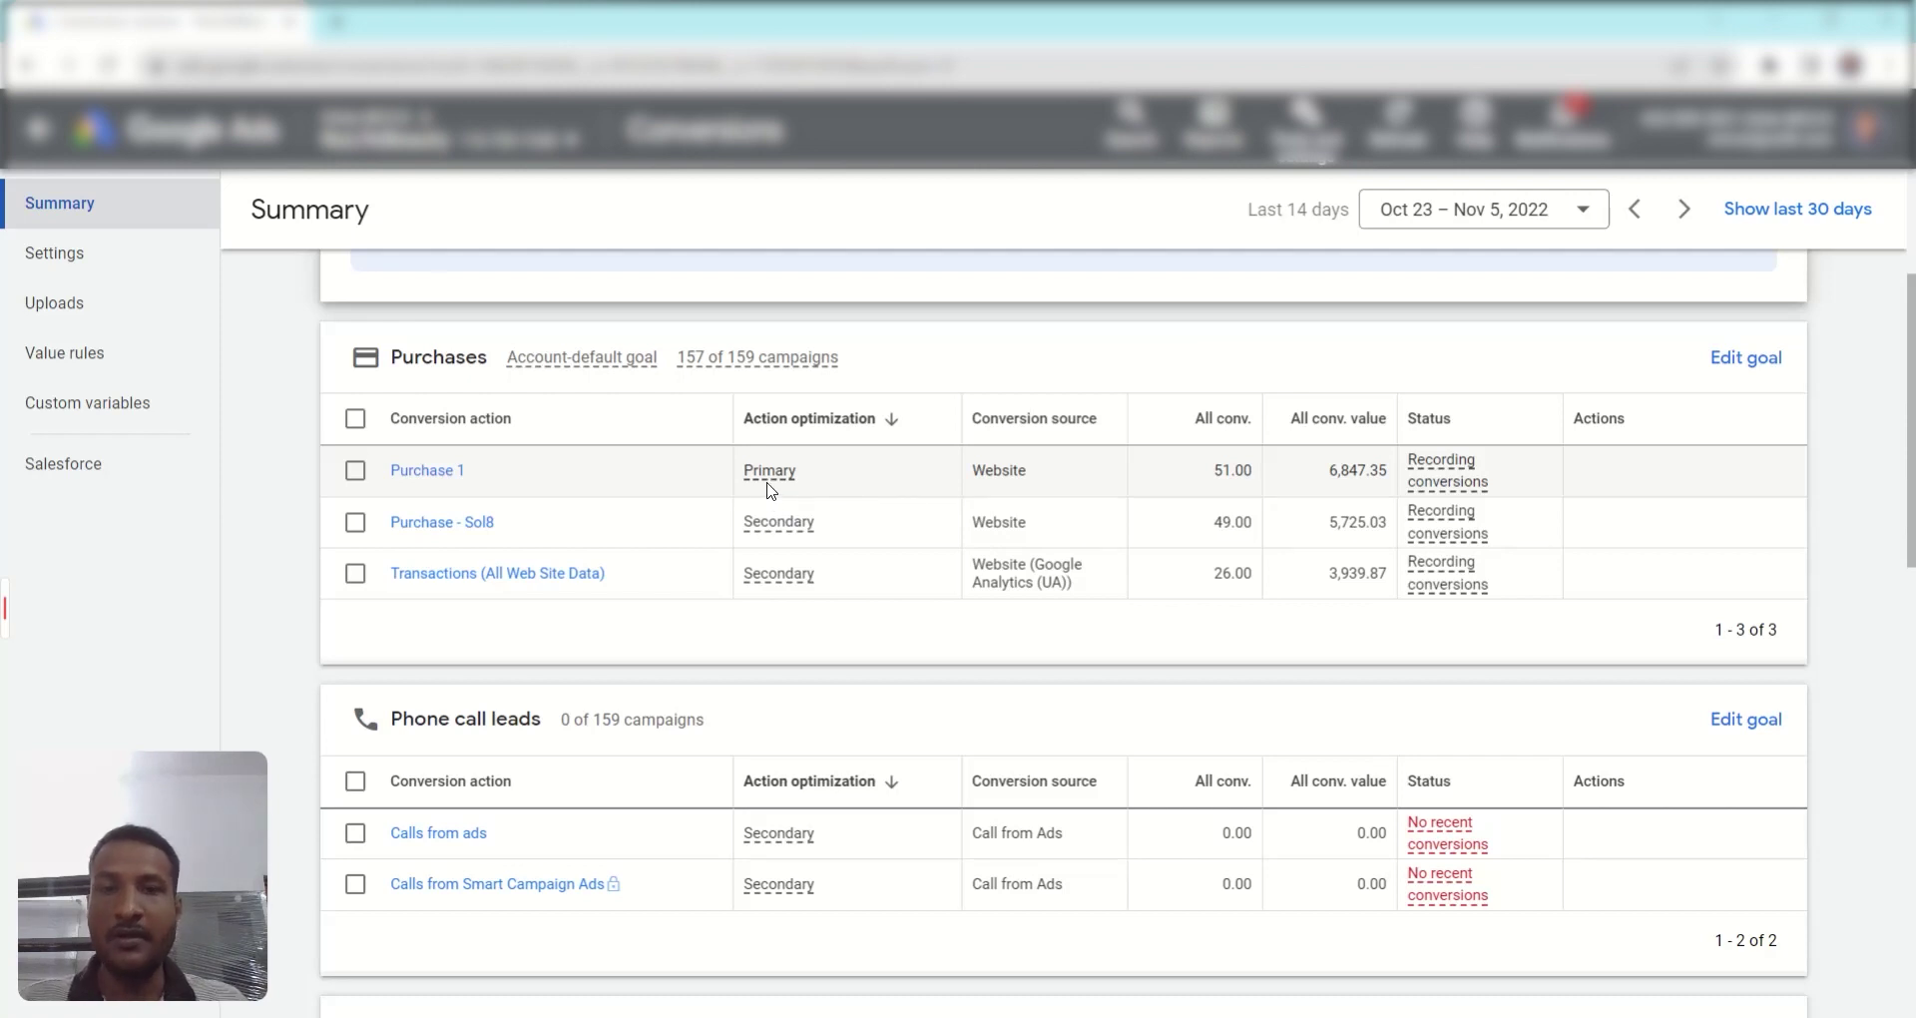
Check the Purchases goal's optimization choices, keep Purchase 1 primary, and close without saving
mouse_move(779, 540)
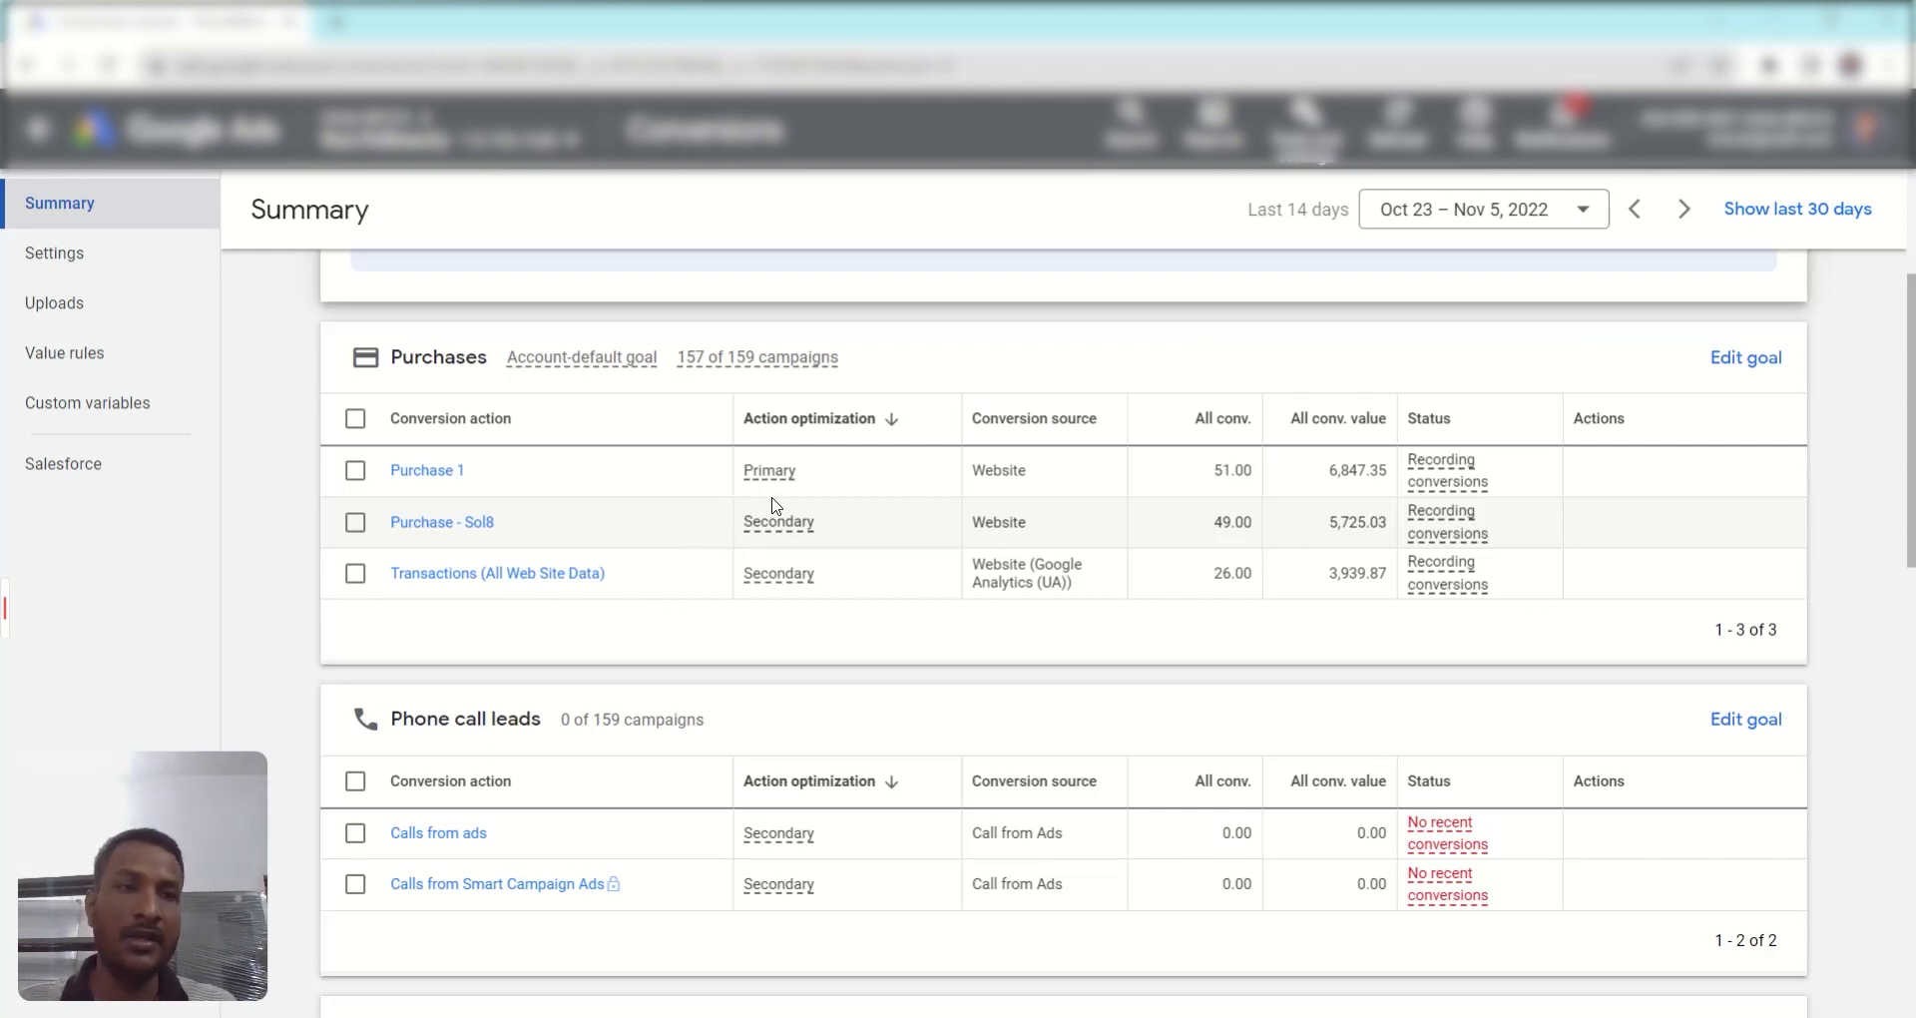
left_click(1745, 359)
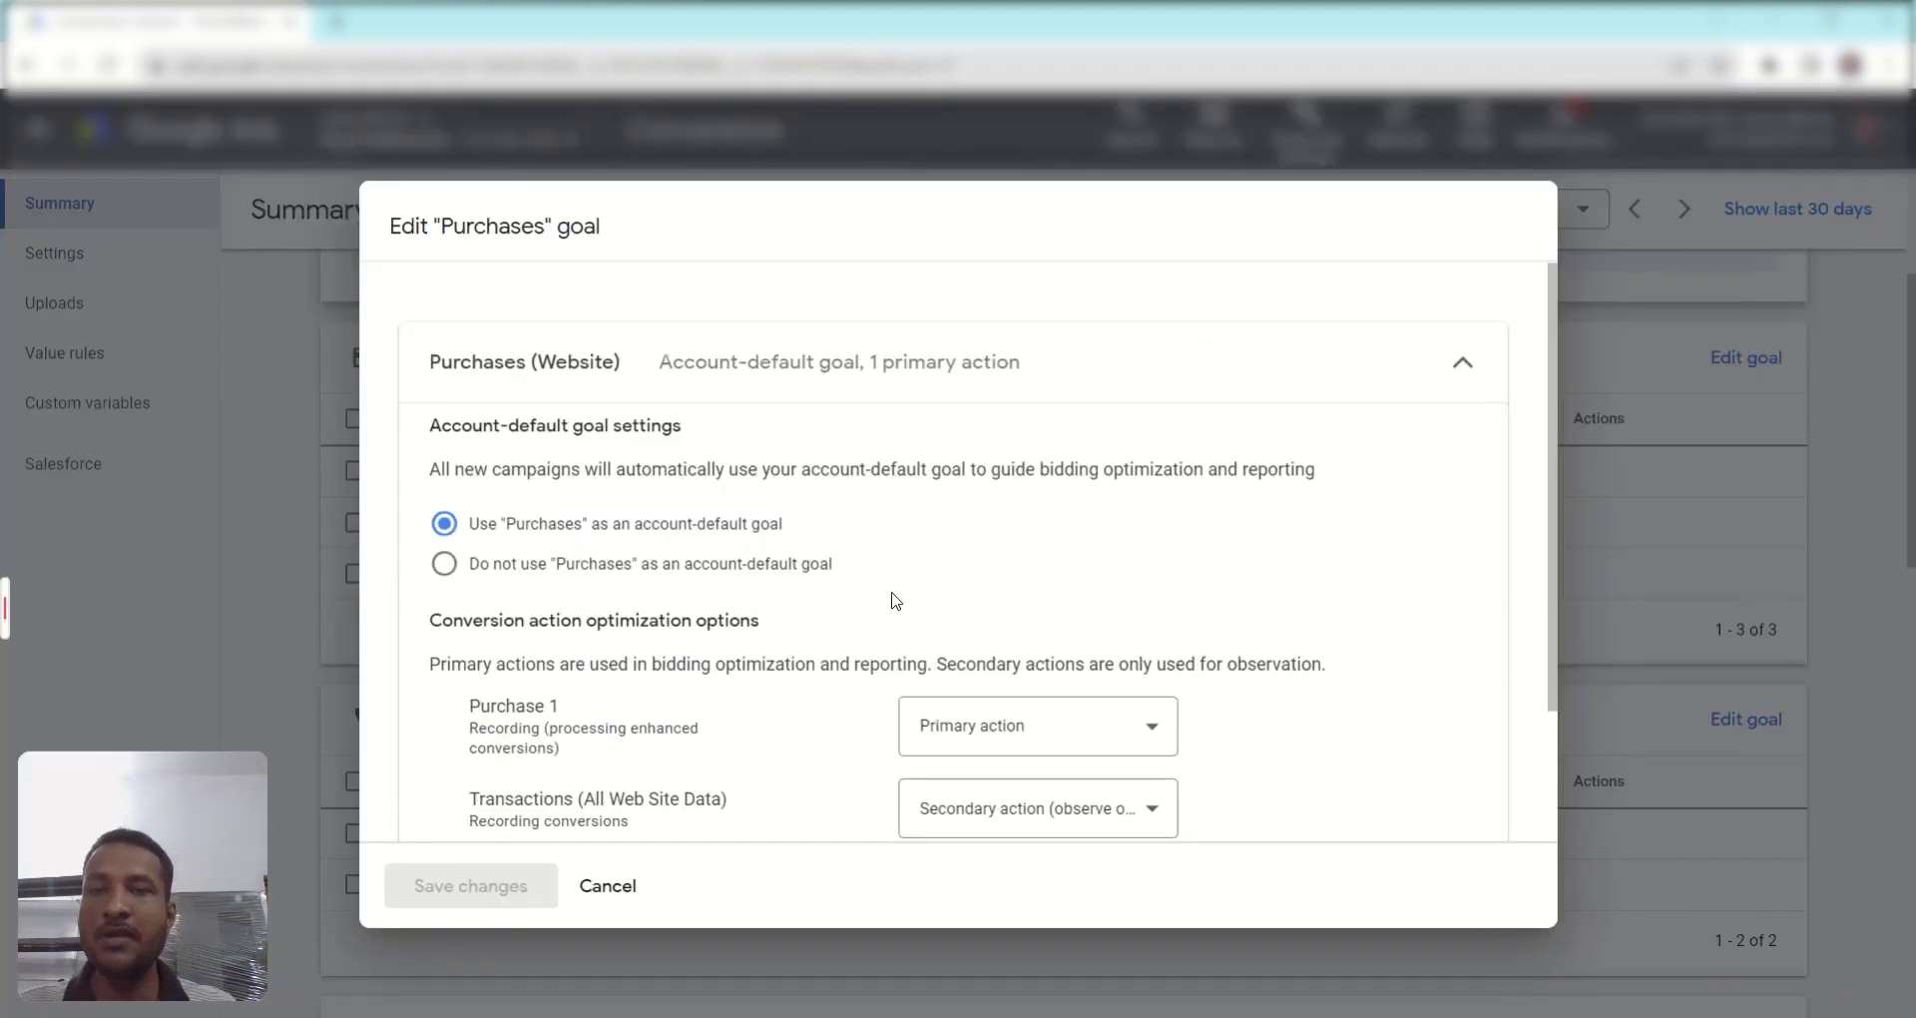
scroll(1272, 603, "down", 1)
scroll(1272, 603, "down", 2)
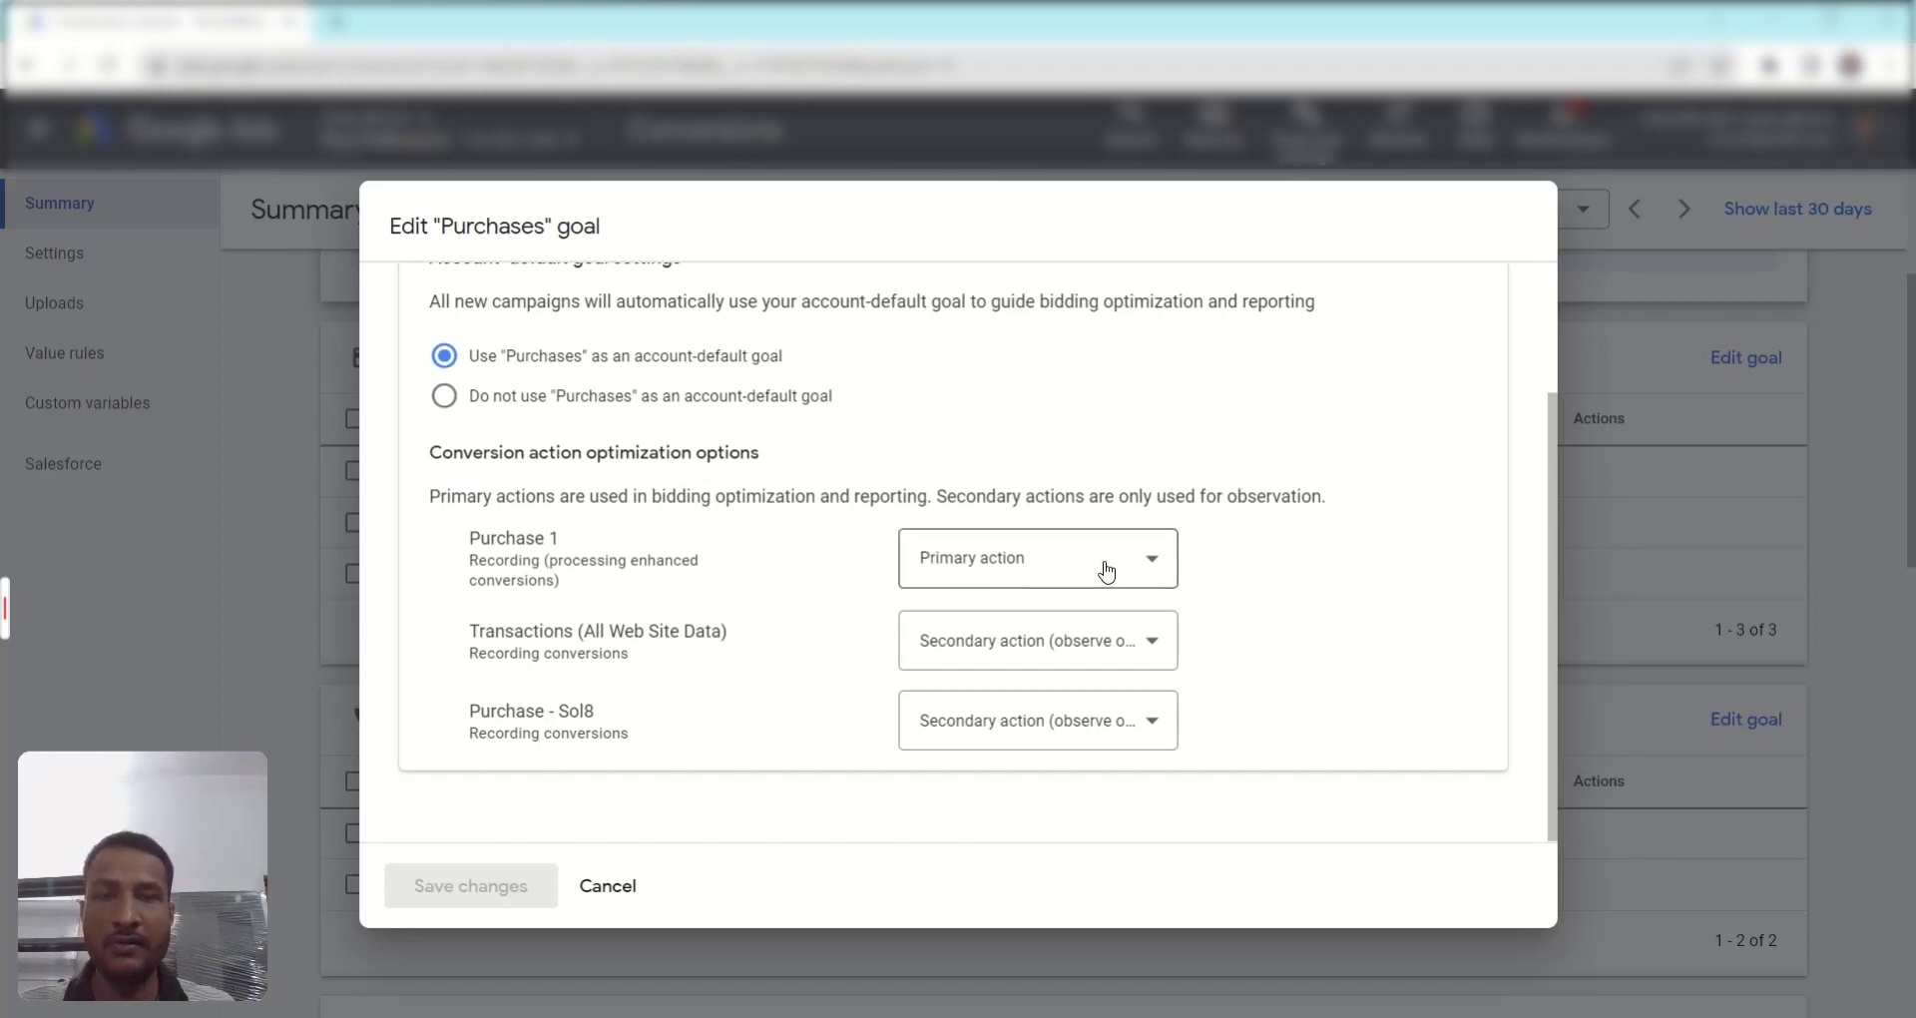
left_click(1148, 571)
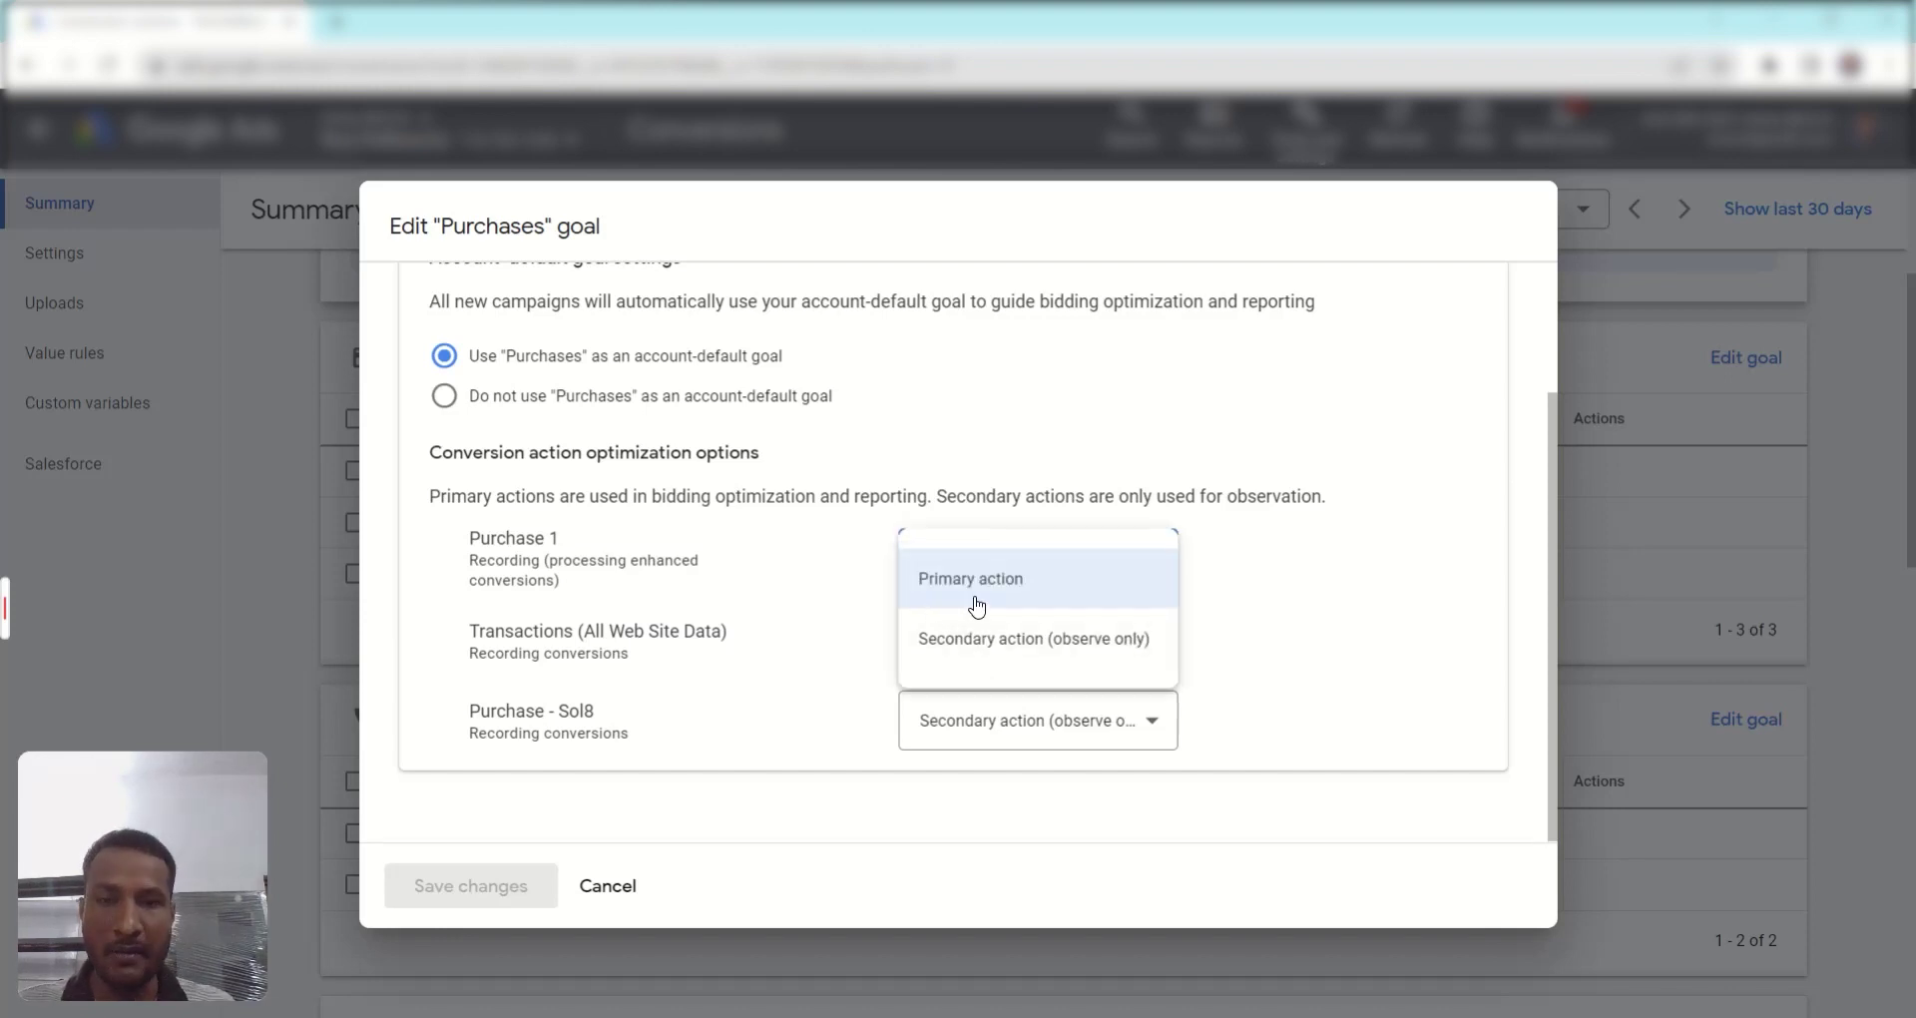
left_click(1335, 653)
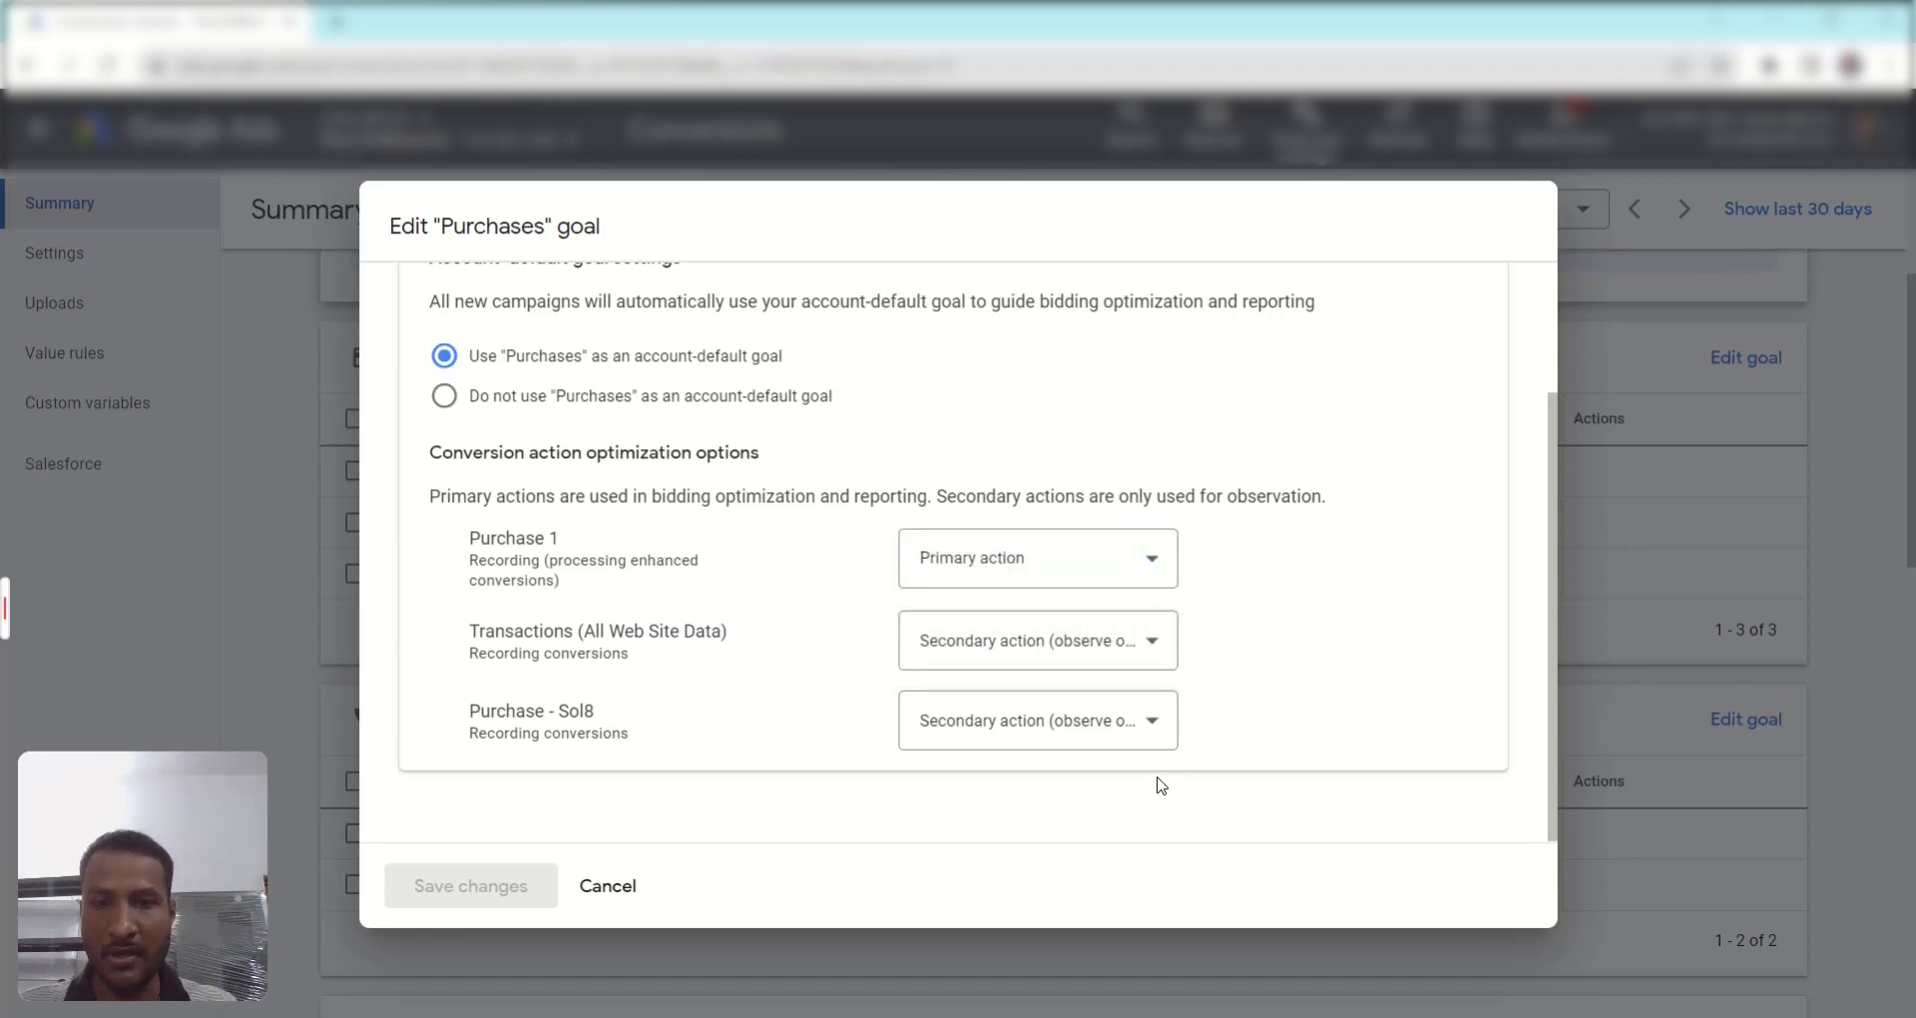
left_click(627, 888)
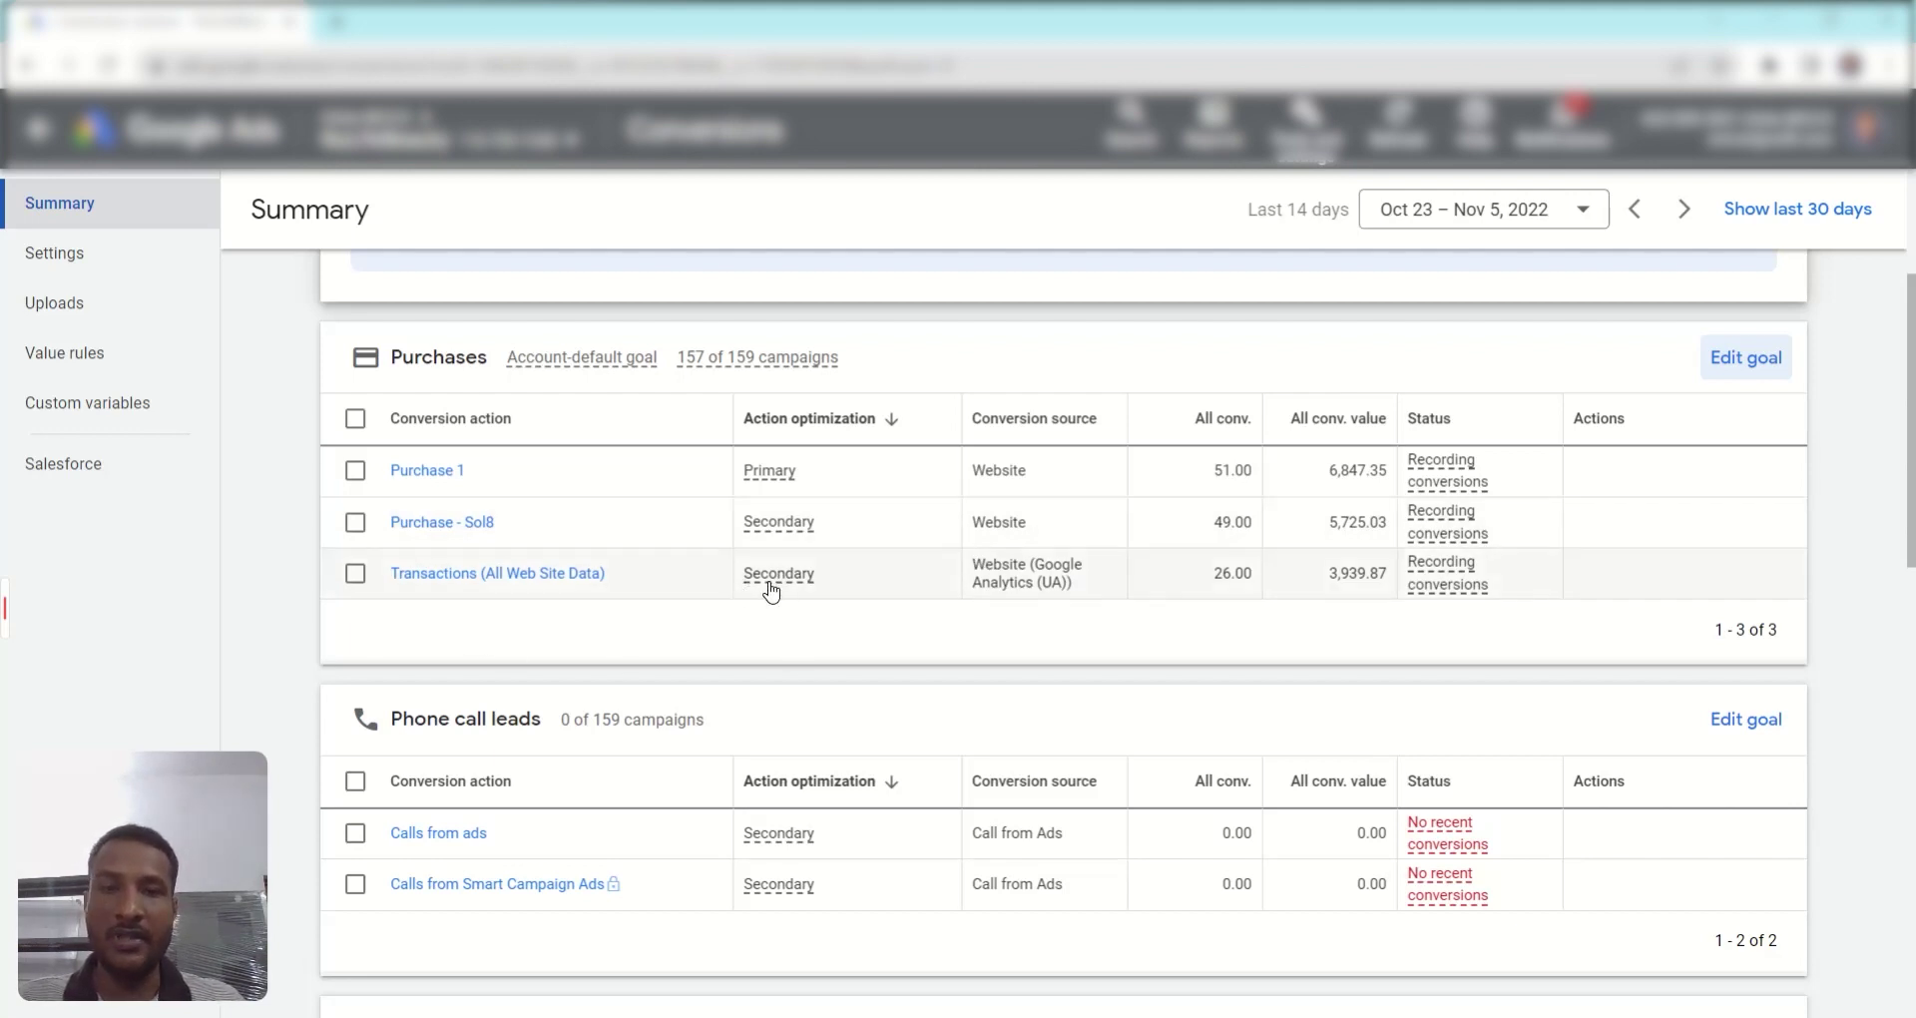
Reopen the Purchases goal, then the Phone call leads goal, closing each without changes
mouse_move(785, 584)
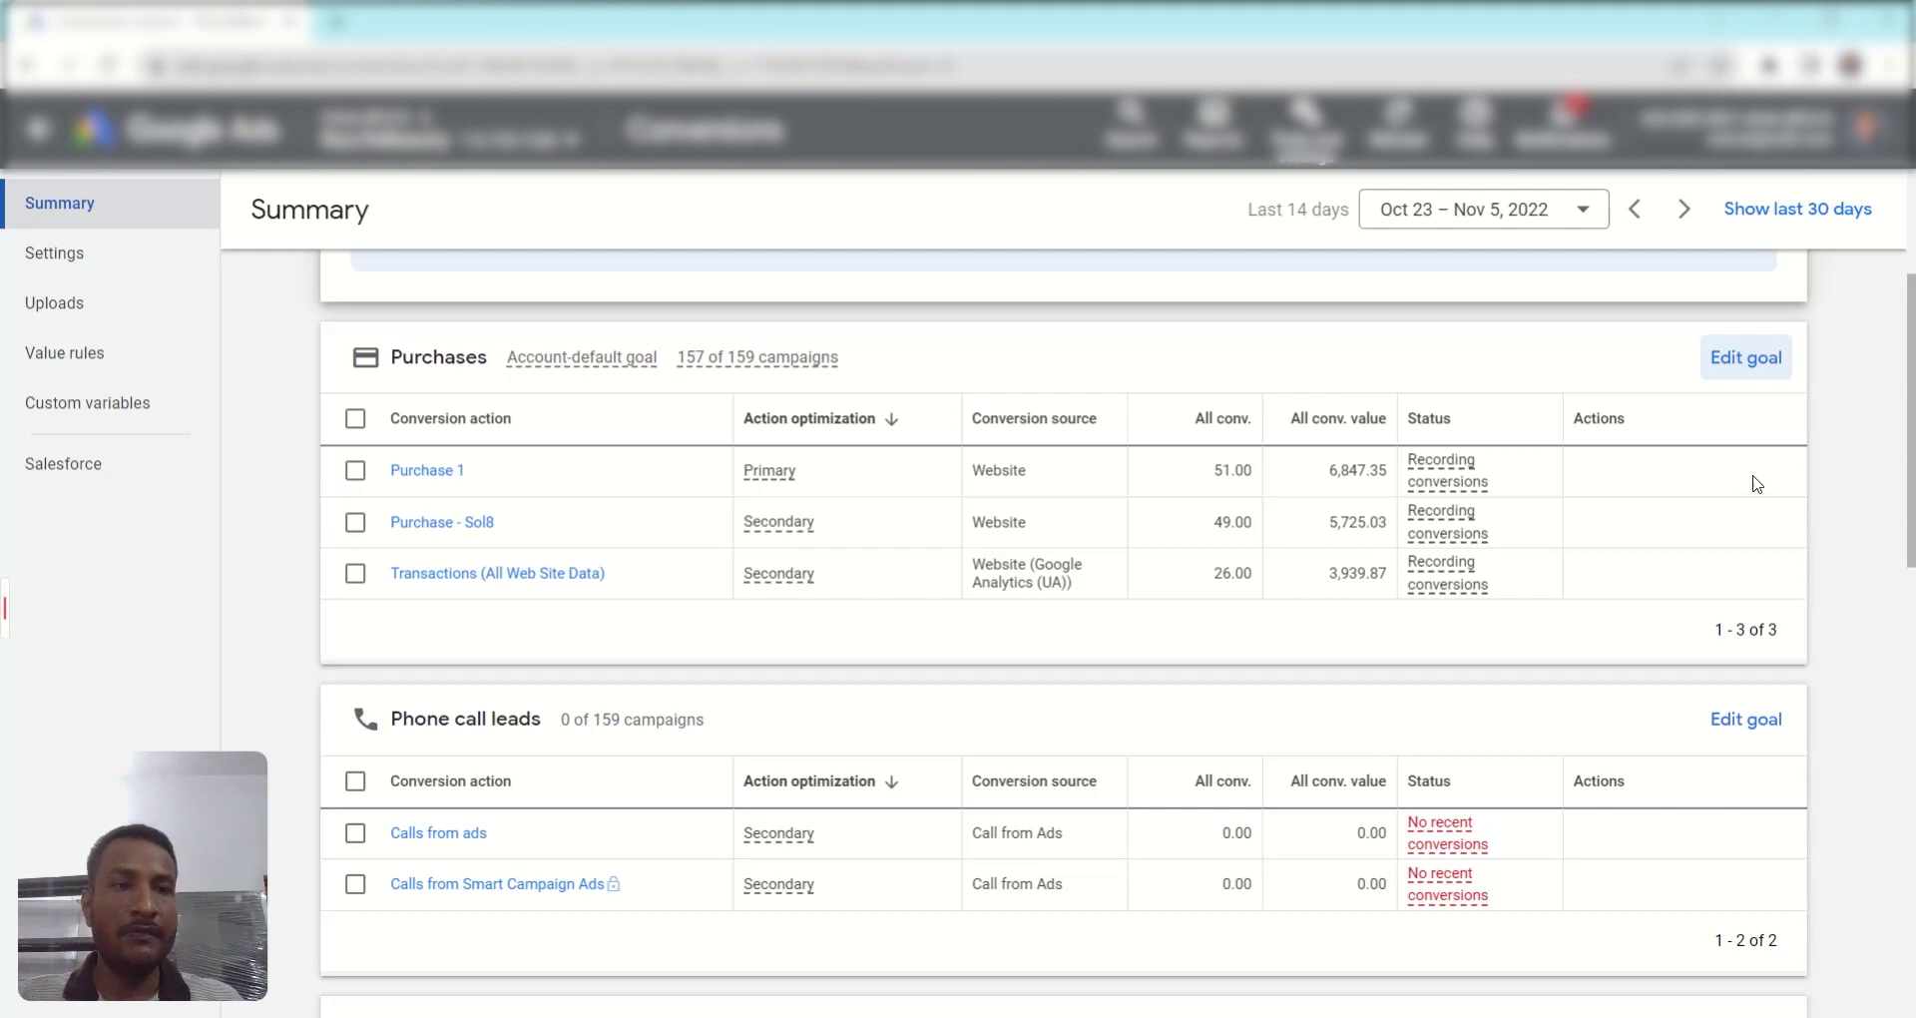
left_click(1748, 359)
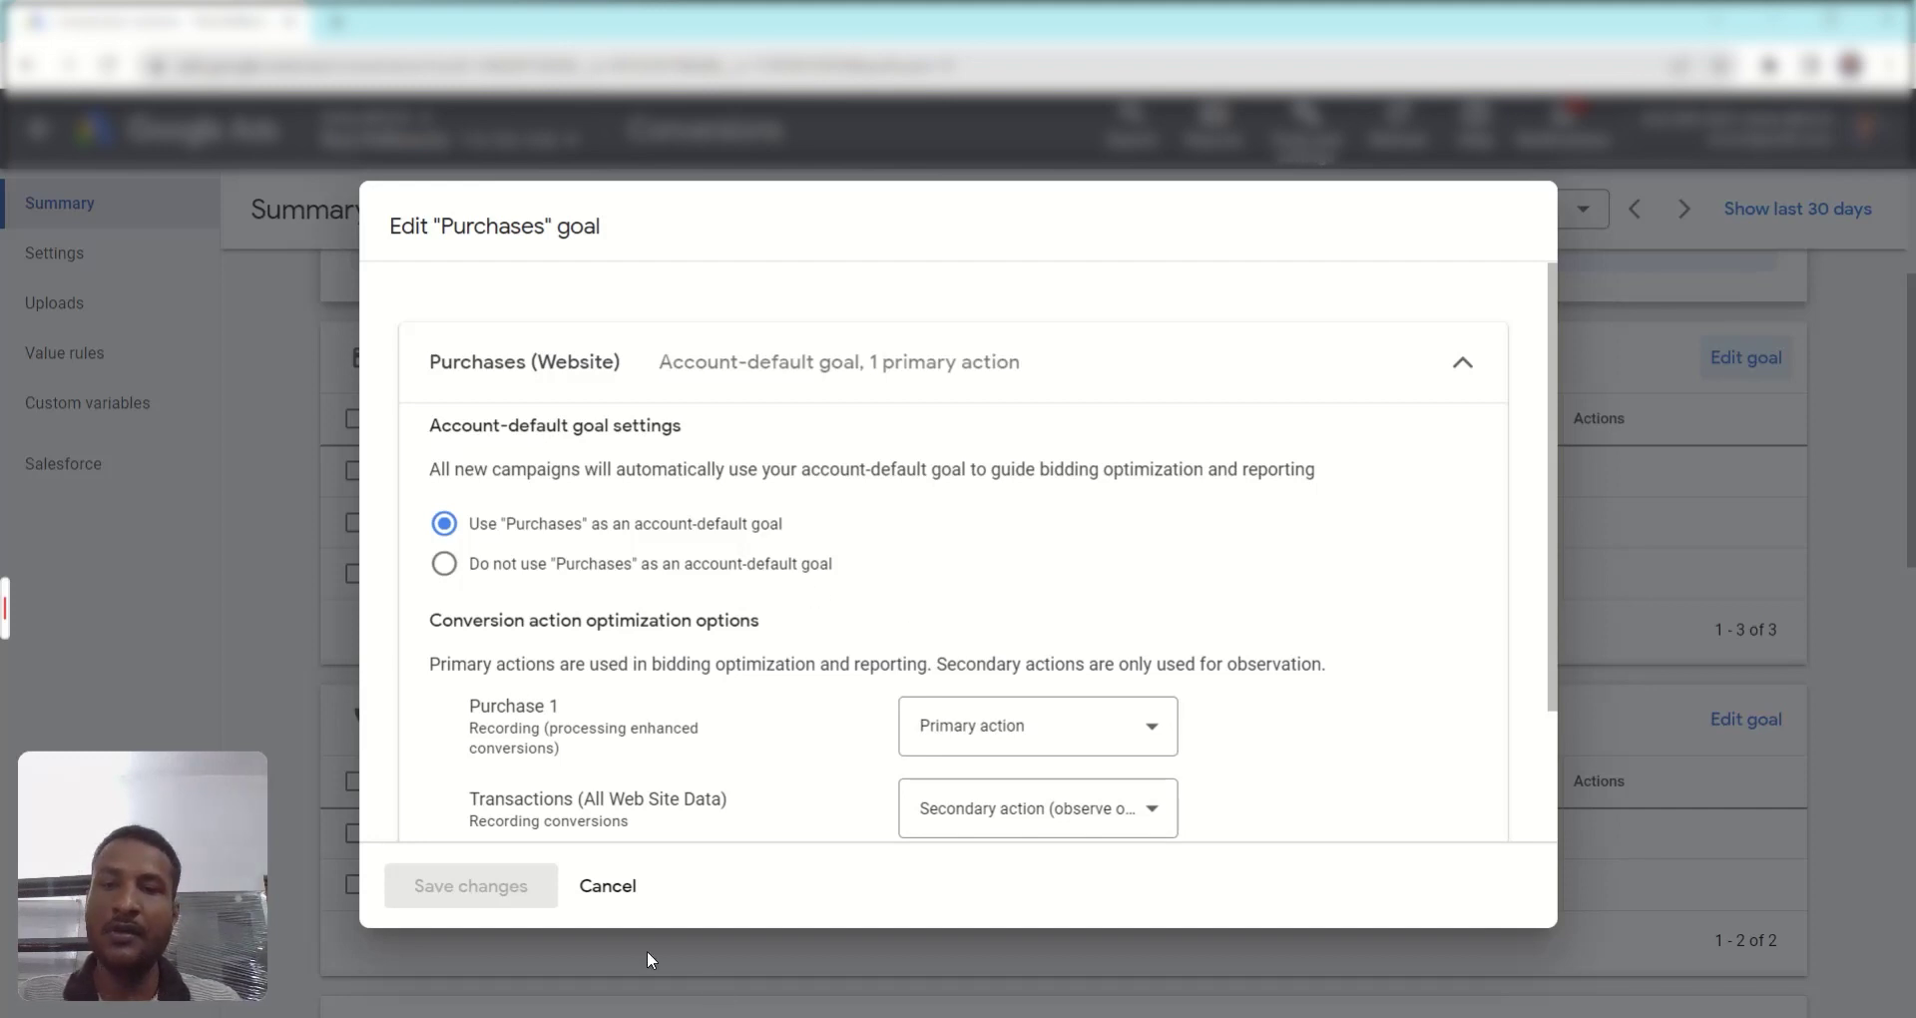
left_click(607, 885)
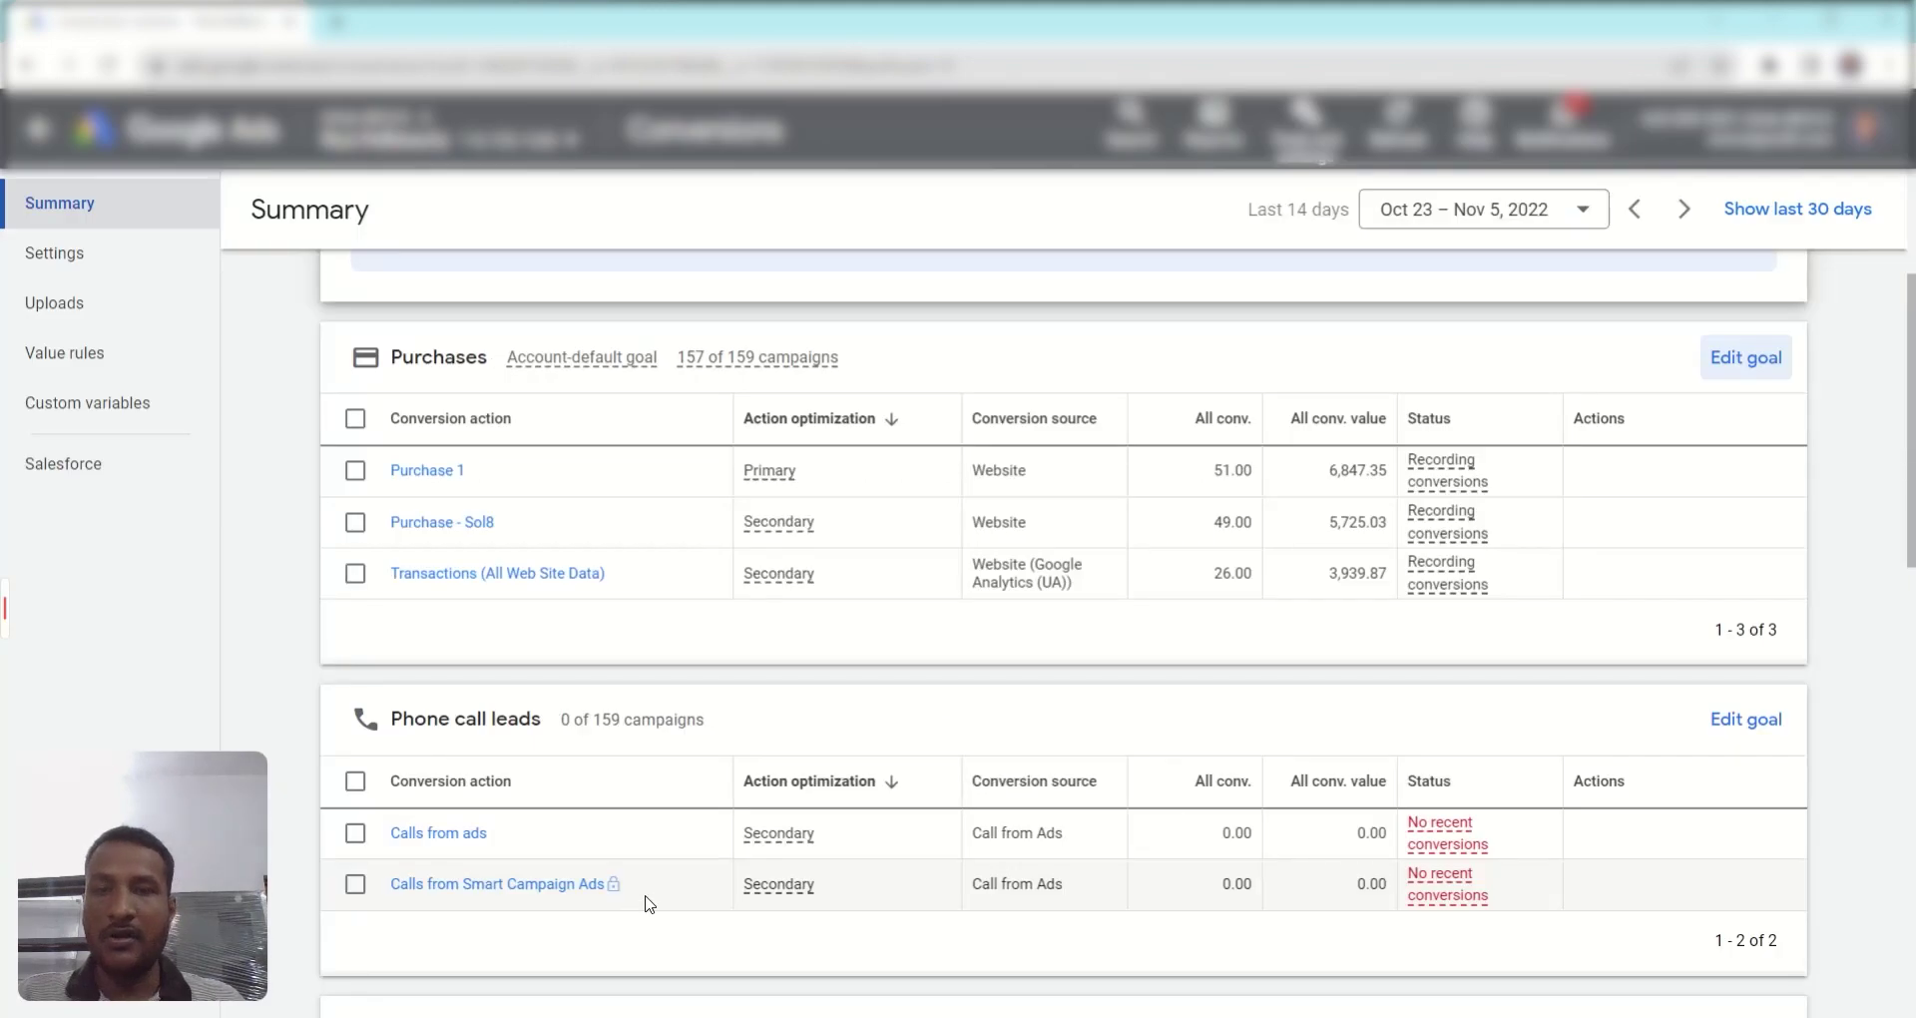
scroll(936, 821, "down", 2)
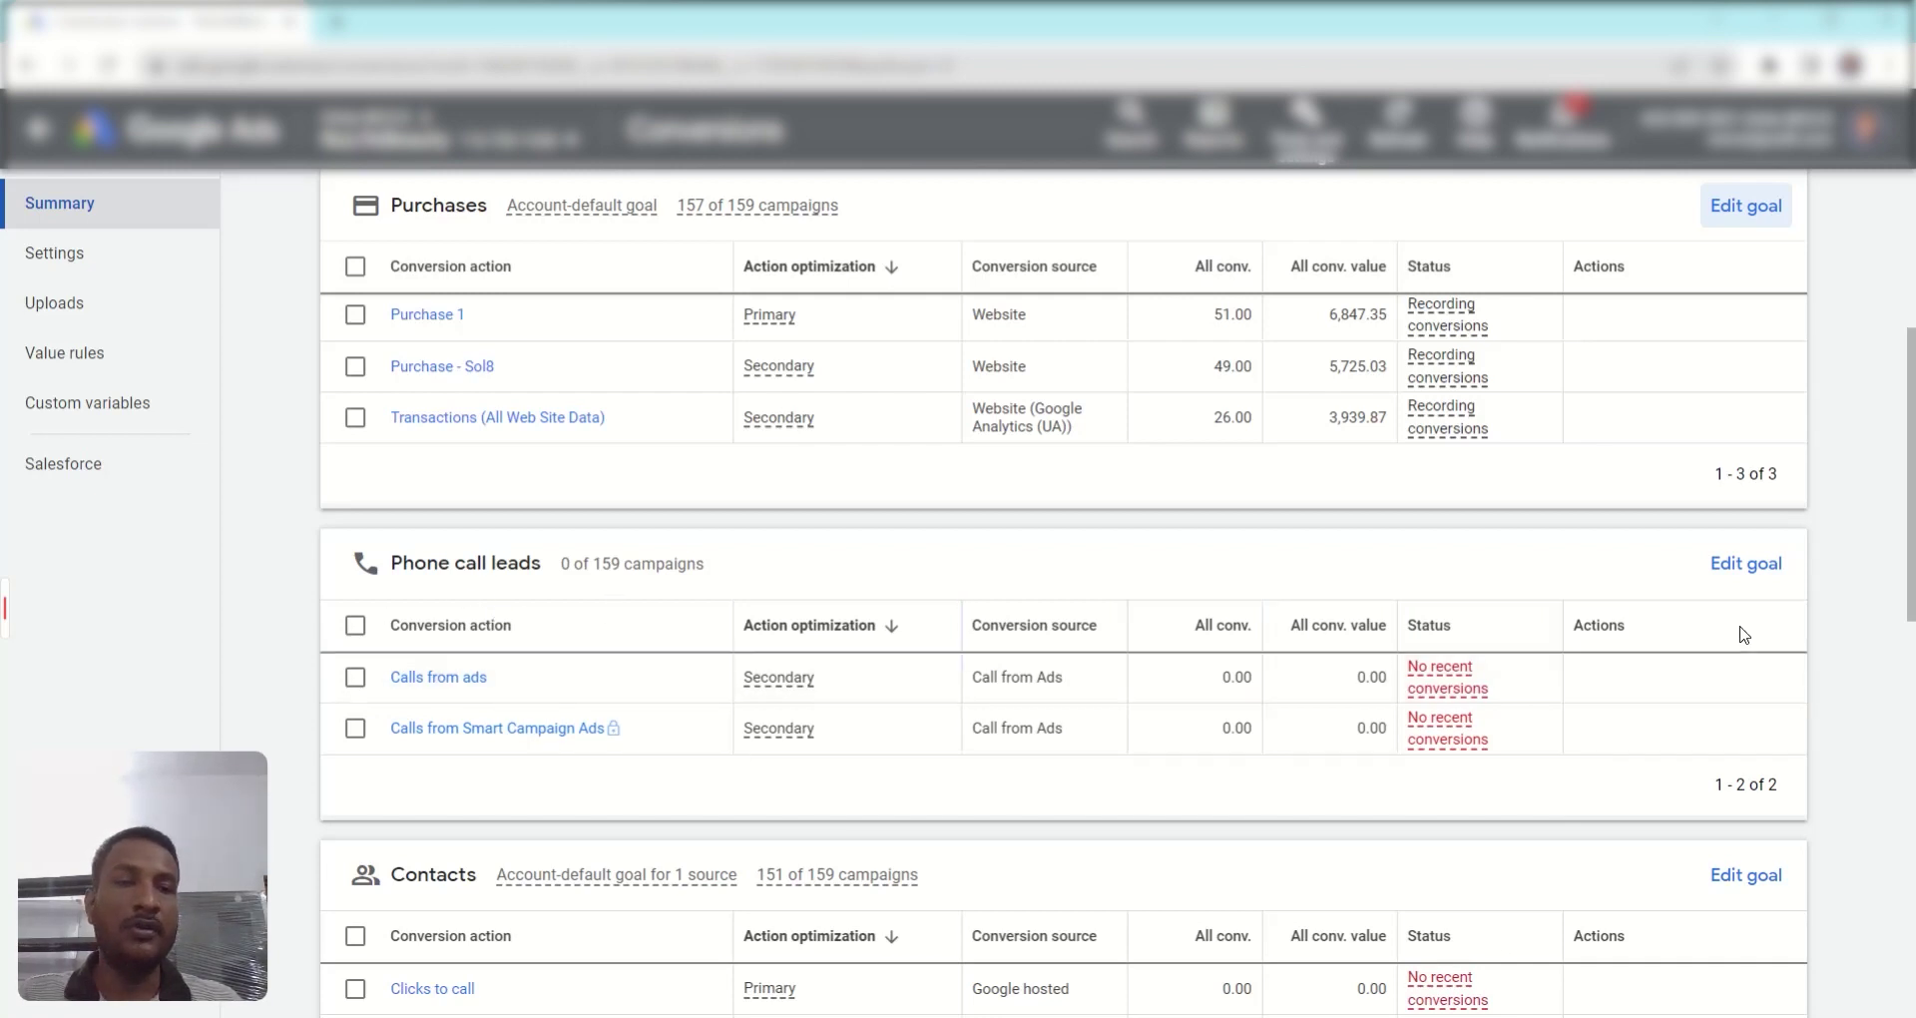
left_click(1746, 565)
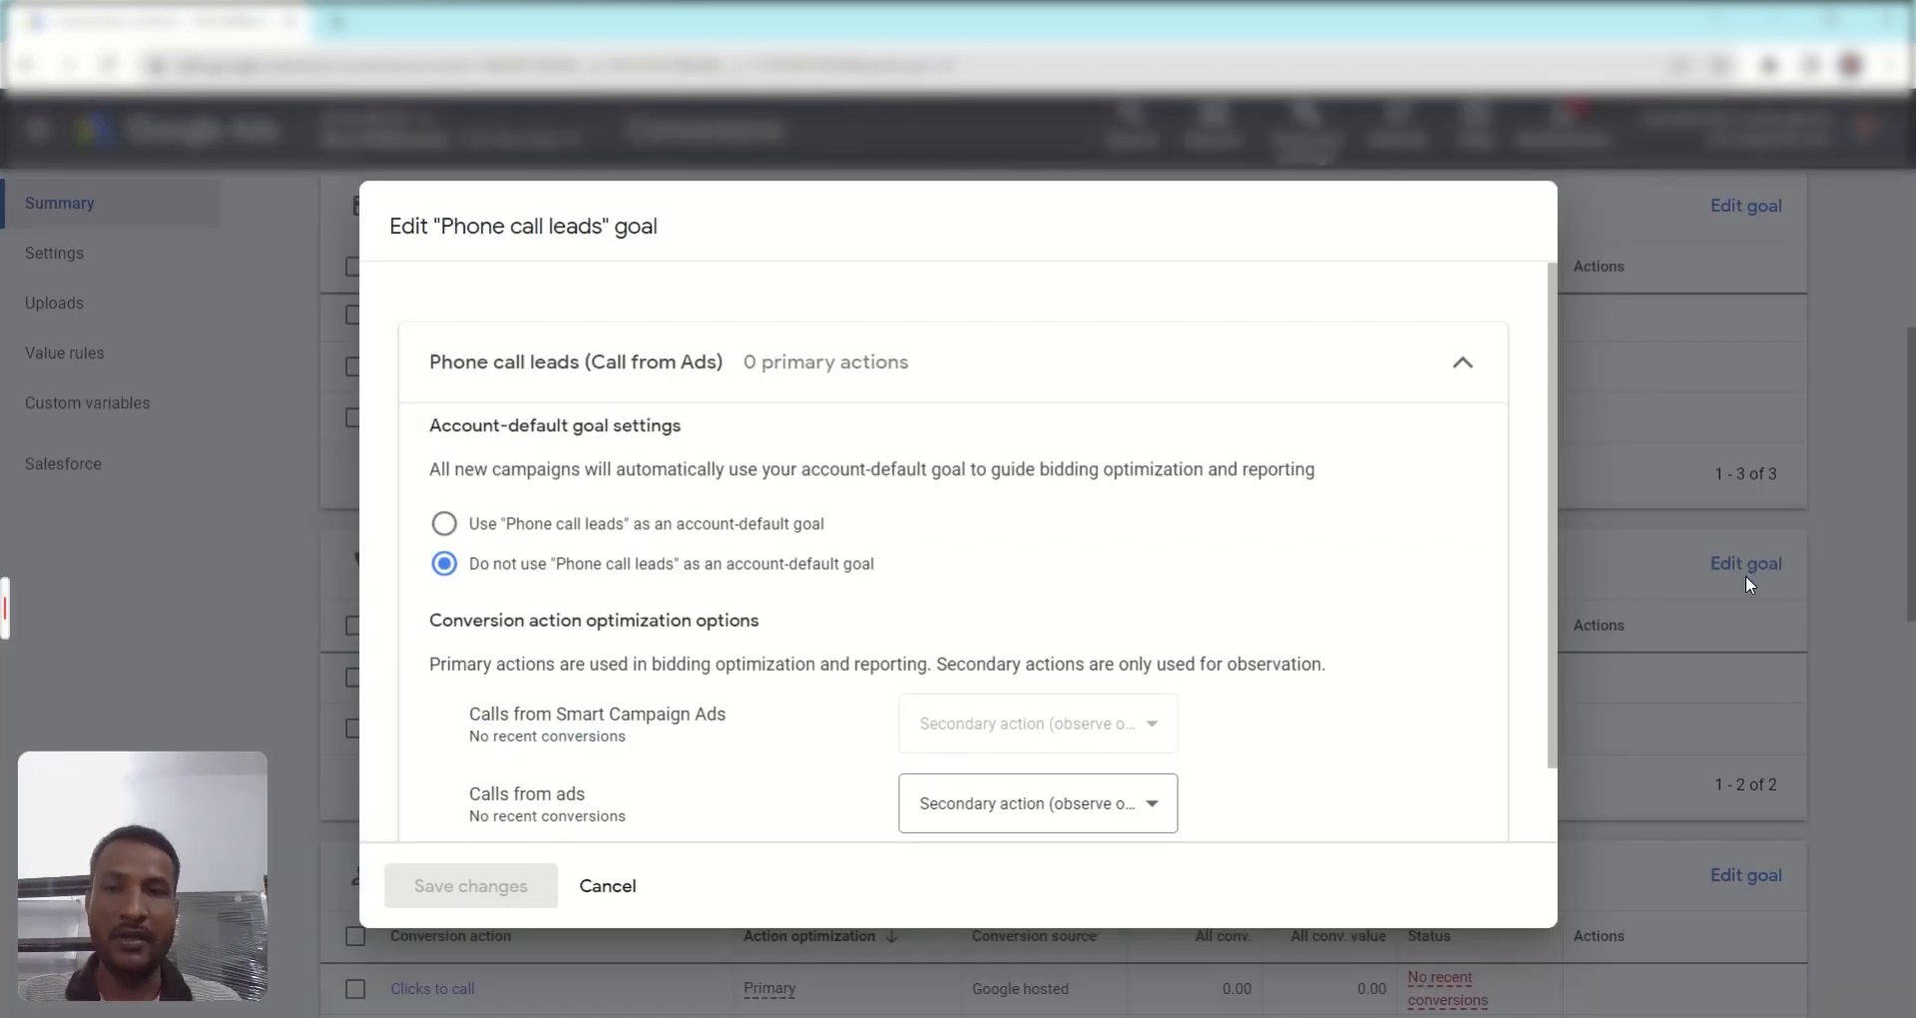
left_click(609, 886)
Open the Purchase 1 conversion action's details from the Purchases table
scroll(1497, 778, "down", 2)
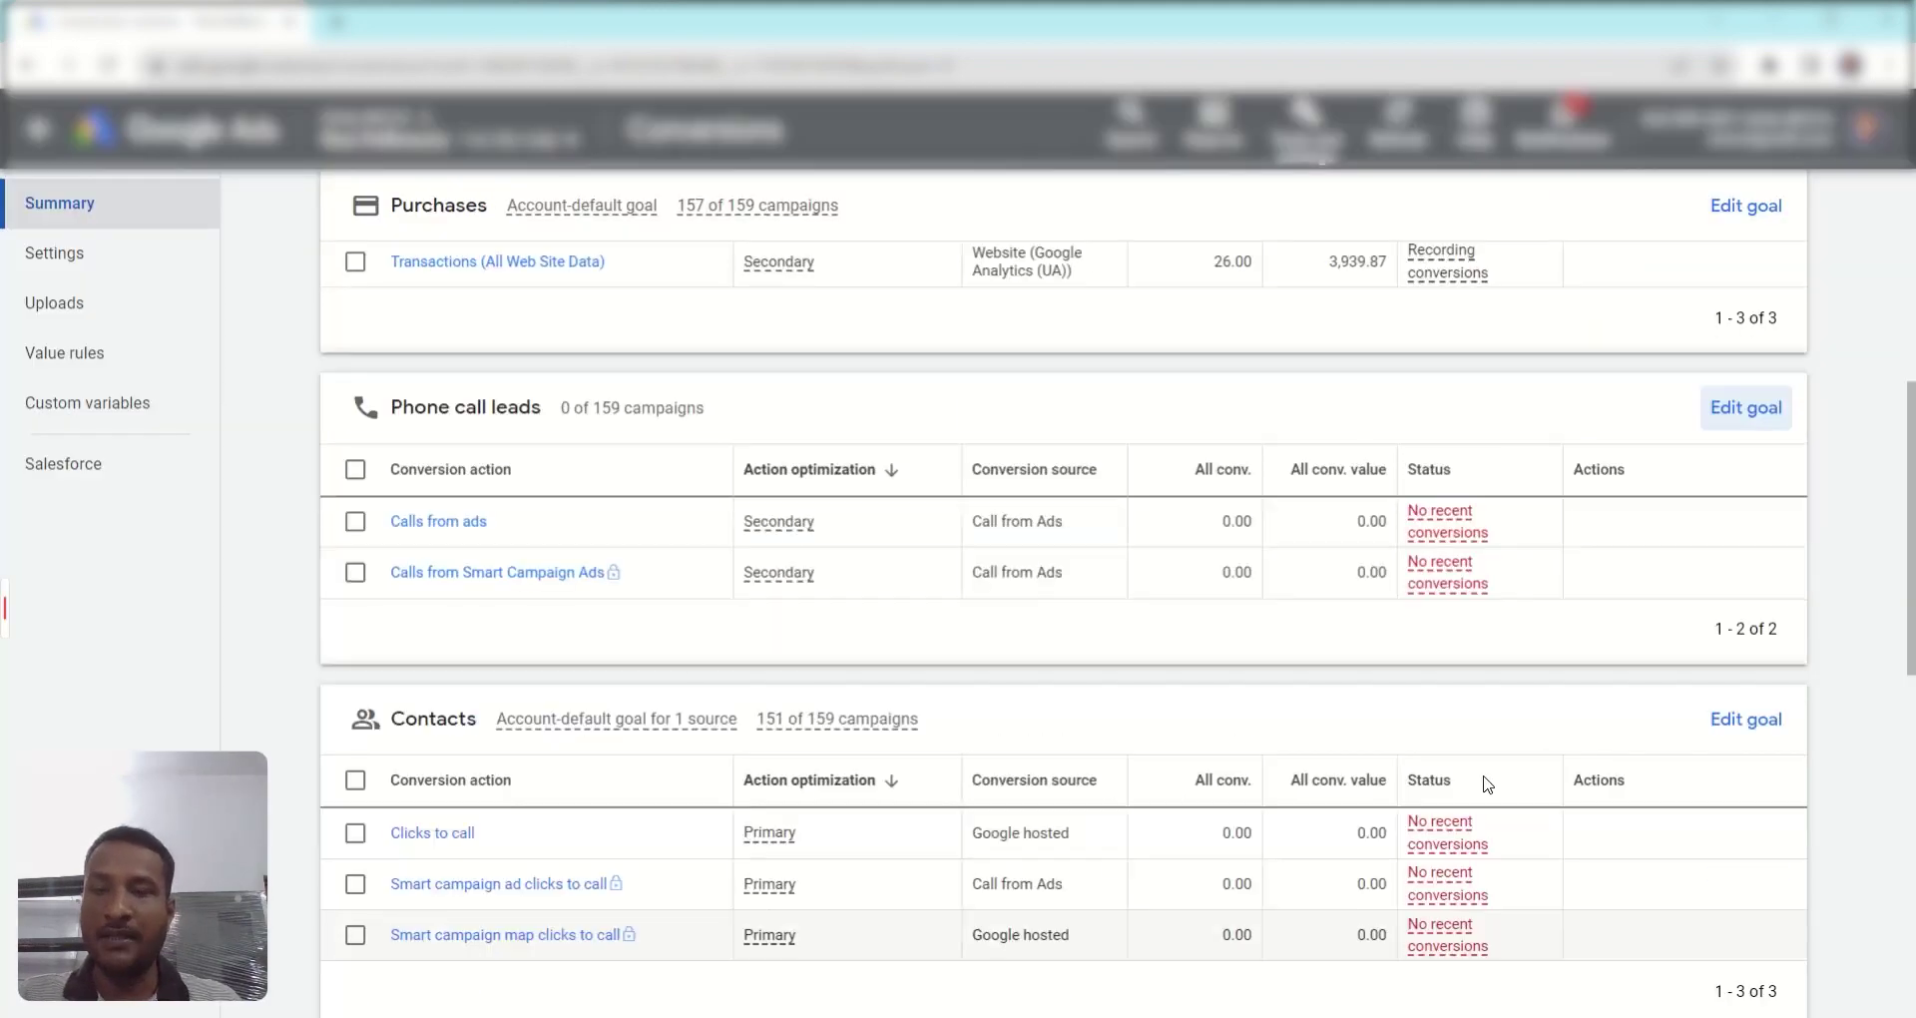
scroll(1121, 817, "down", 3)
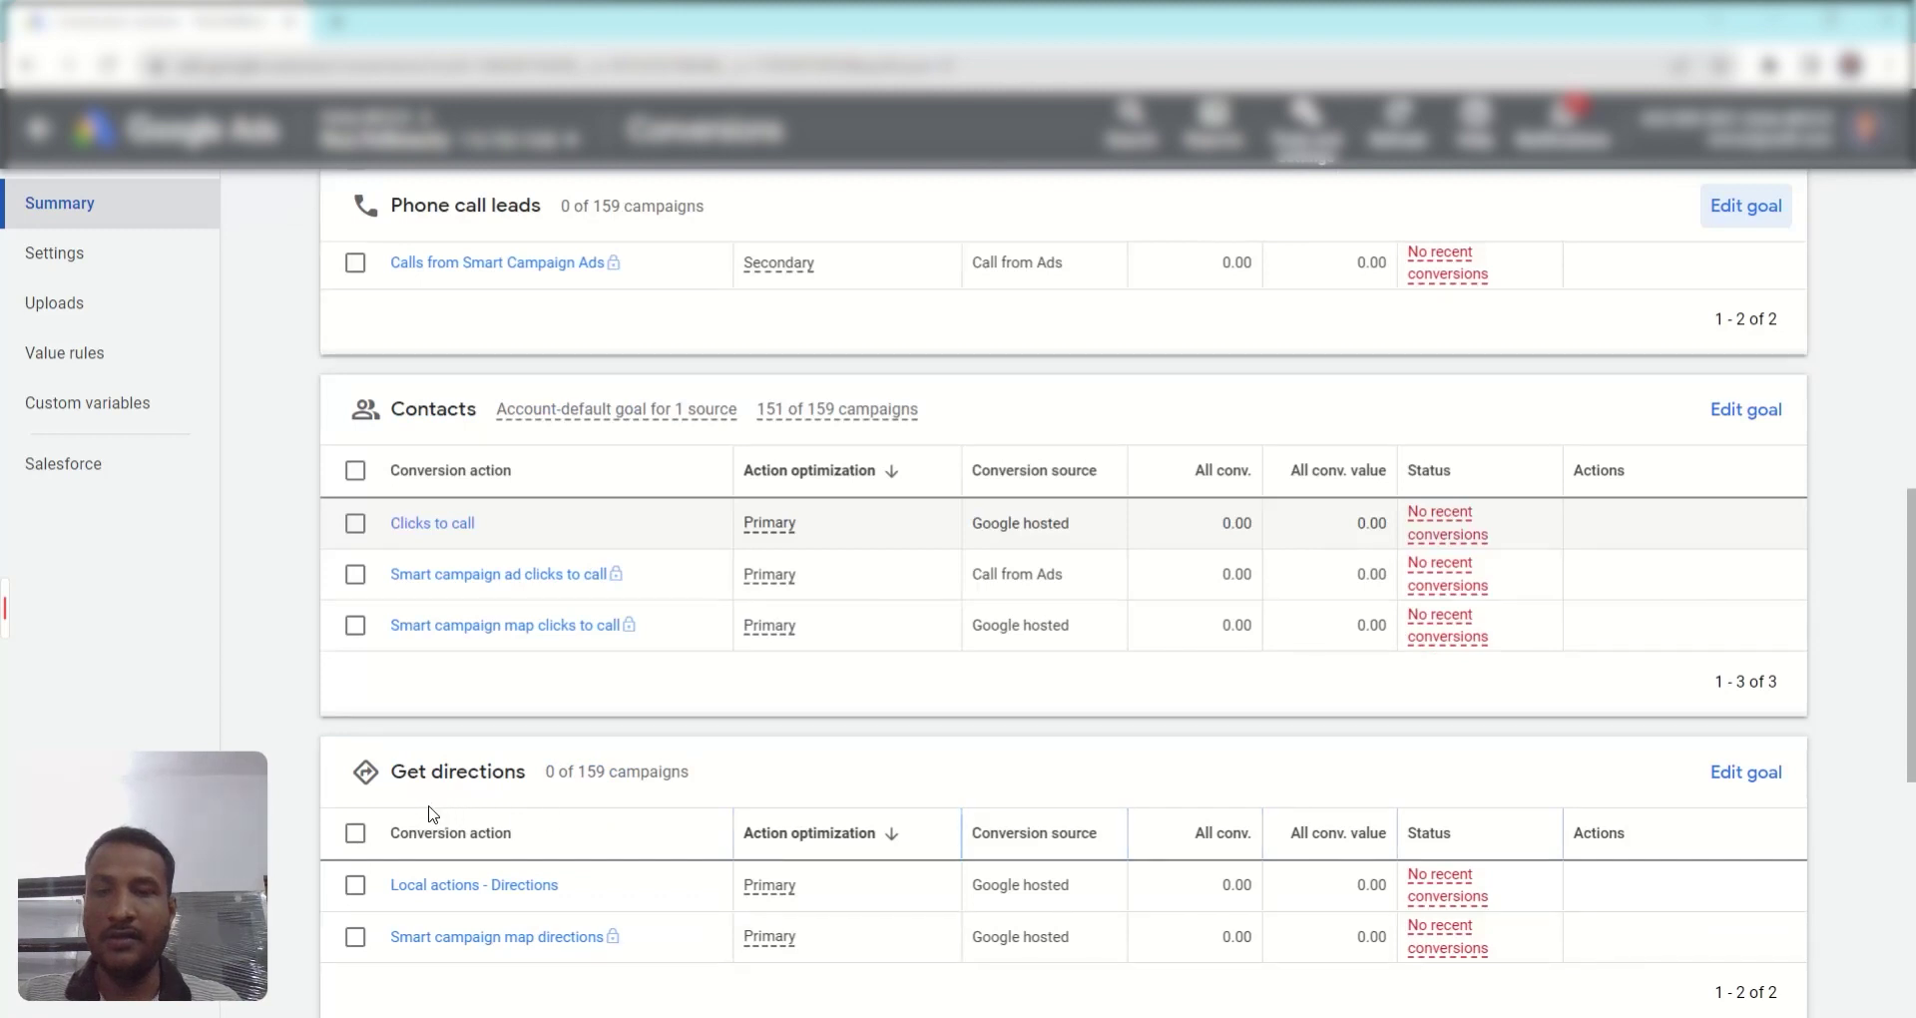
scroll(978, 818, "down", 3)
scroll(835, 829, "down", 2)
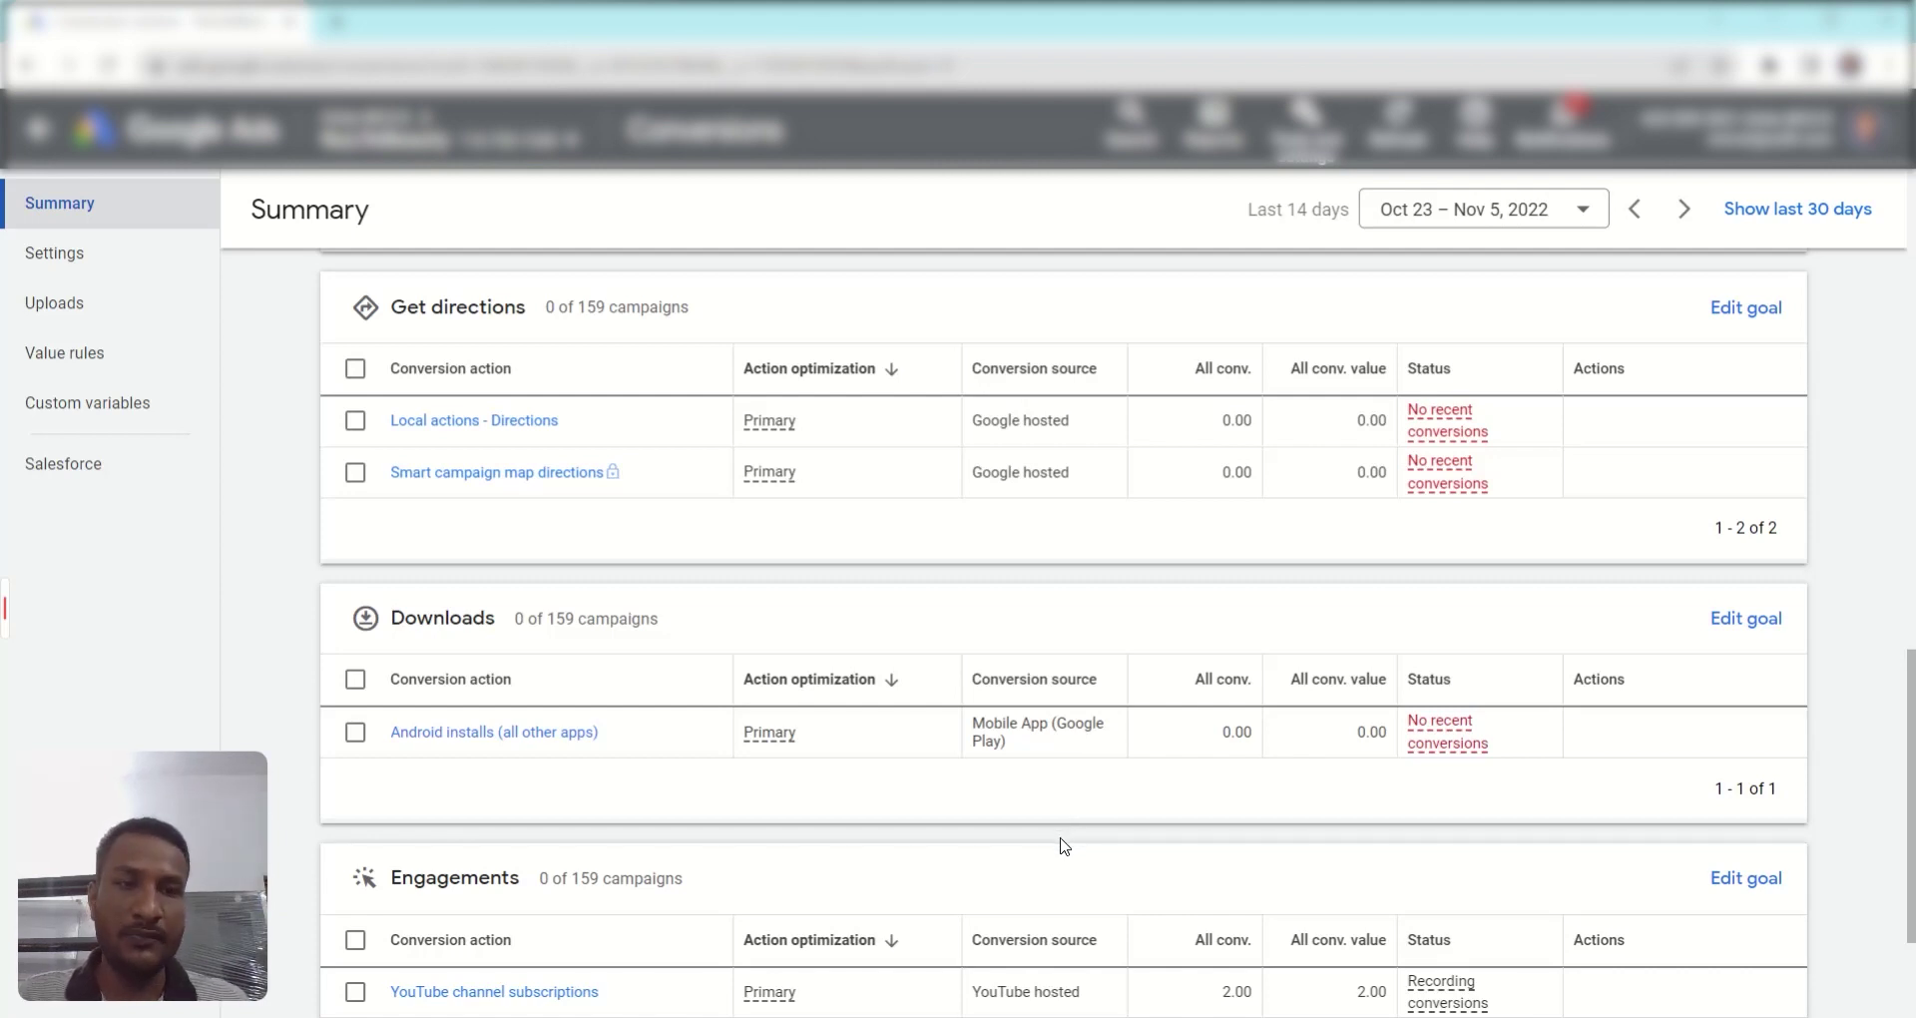
scroll(1444, 813, "up", 2)
scroll(1444, 813, "up", 7)
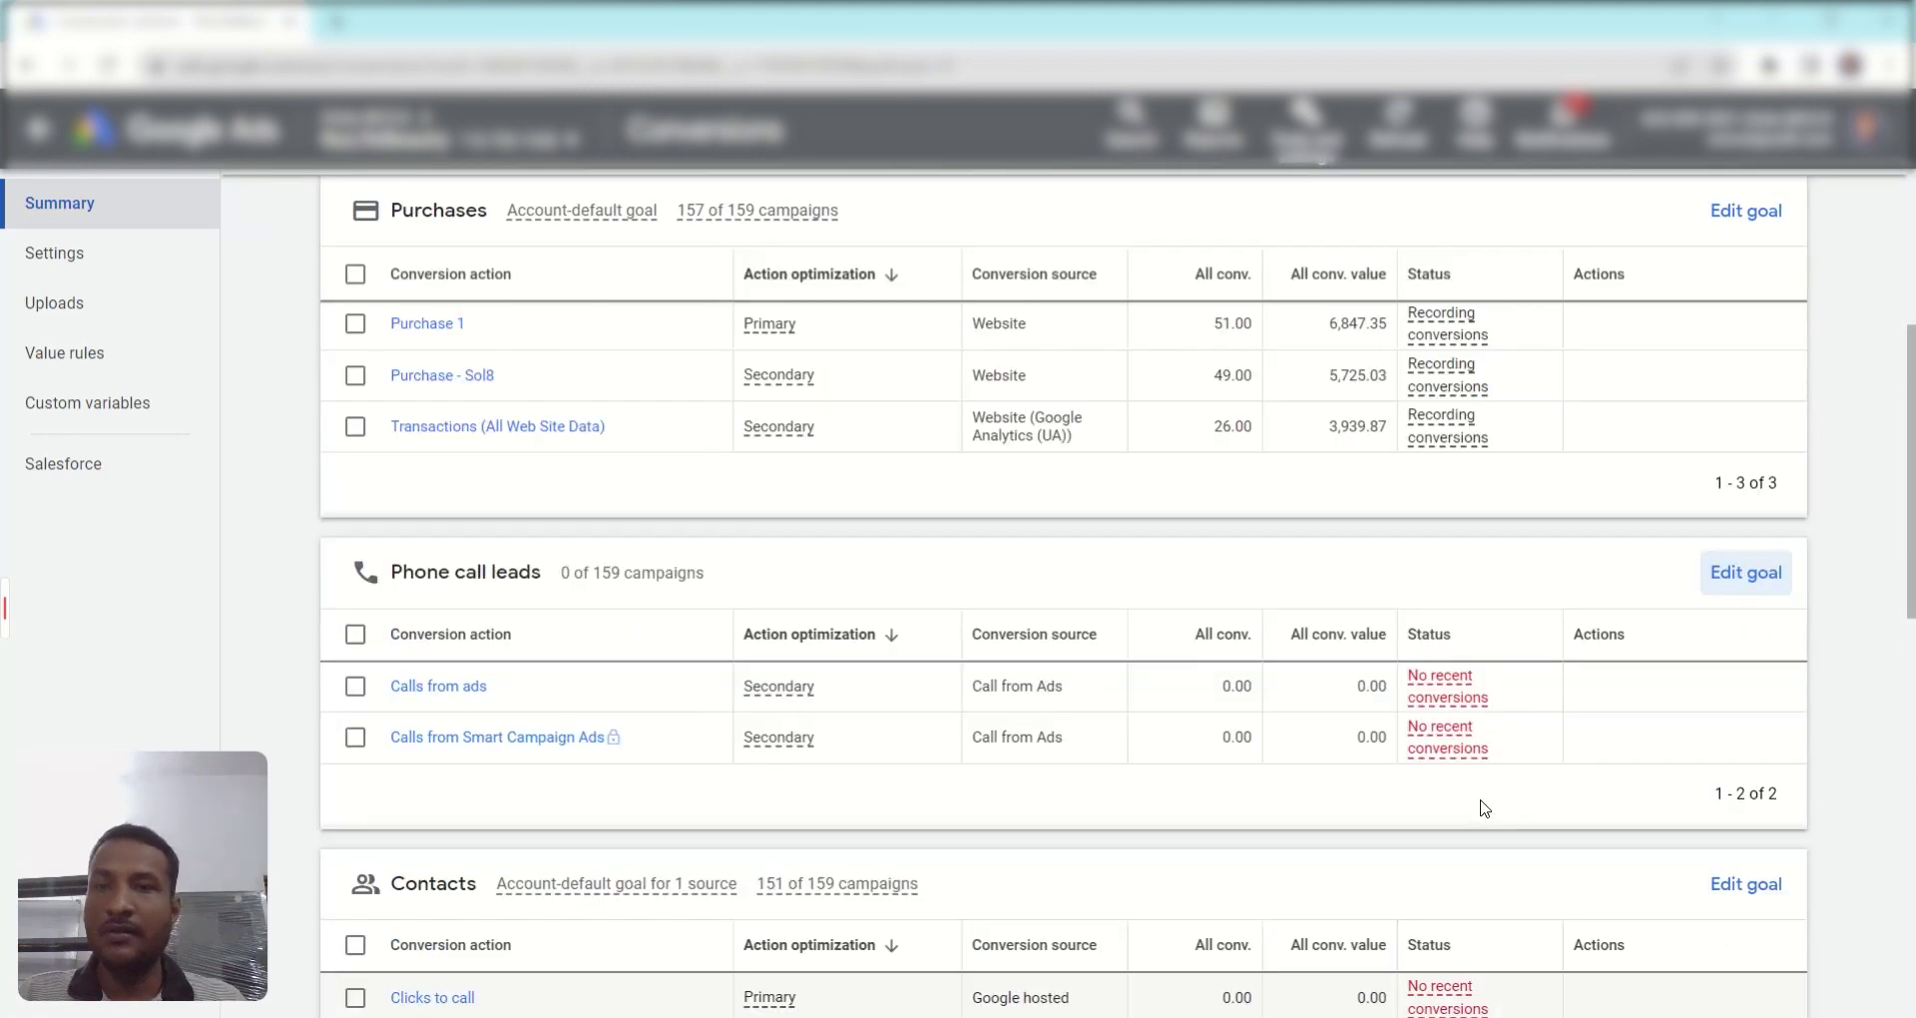
scroll(1483, 808, "up", 5)
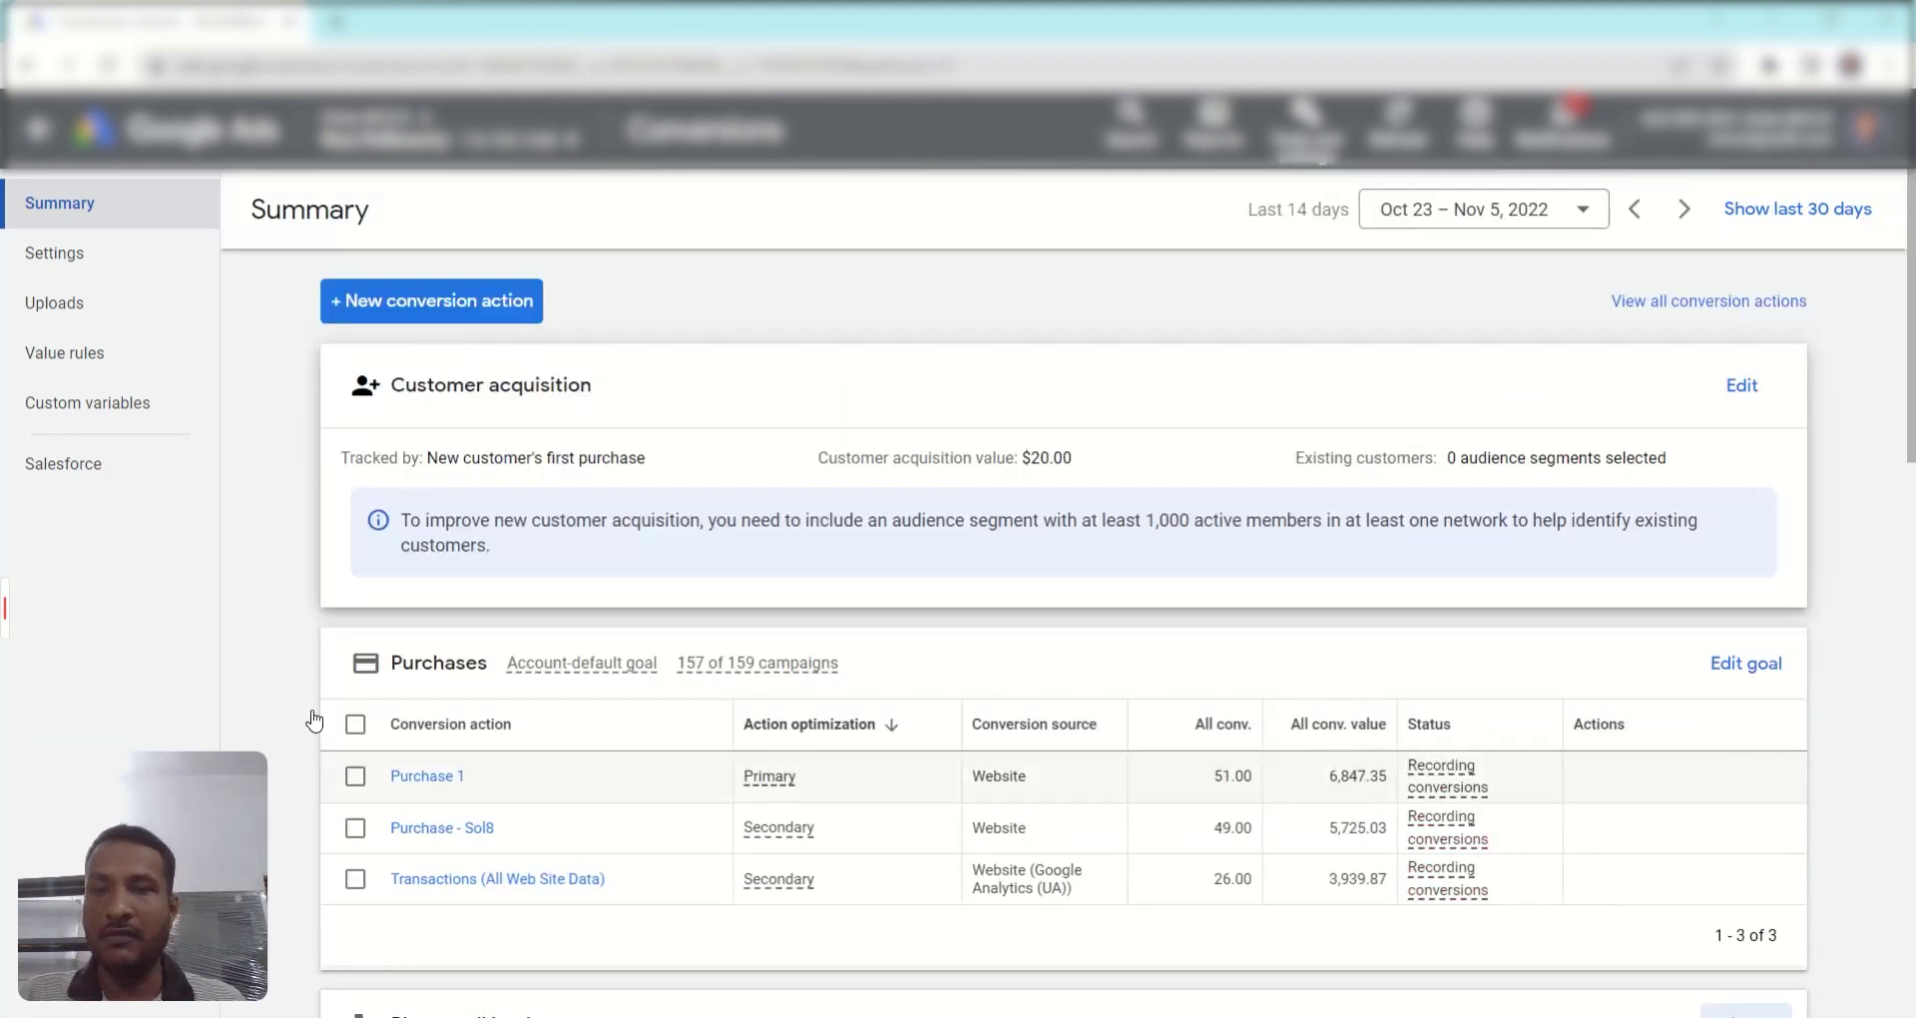
scroll(409, 768, "down", 2)
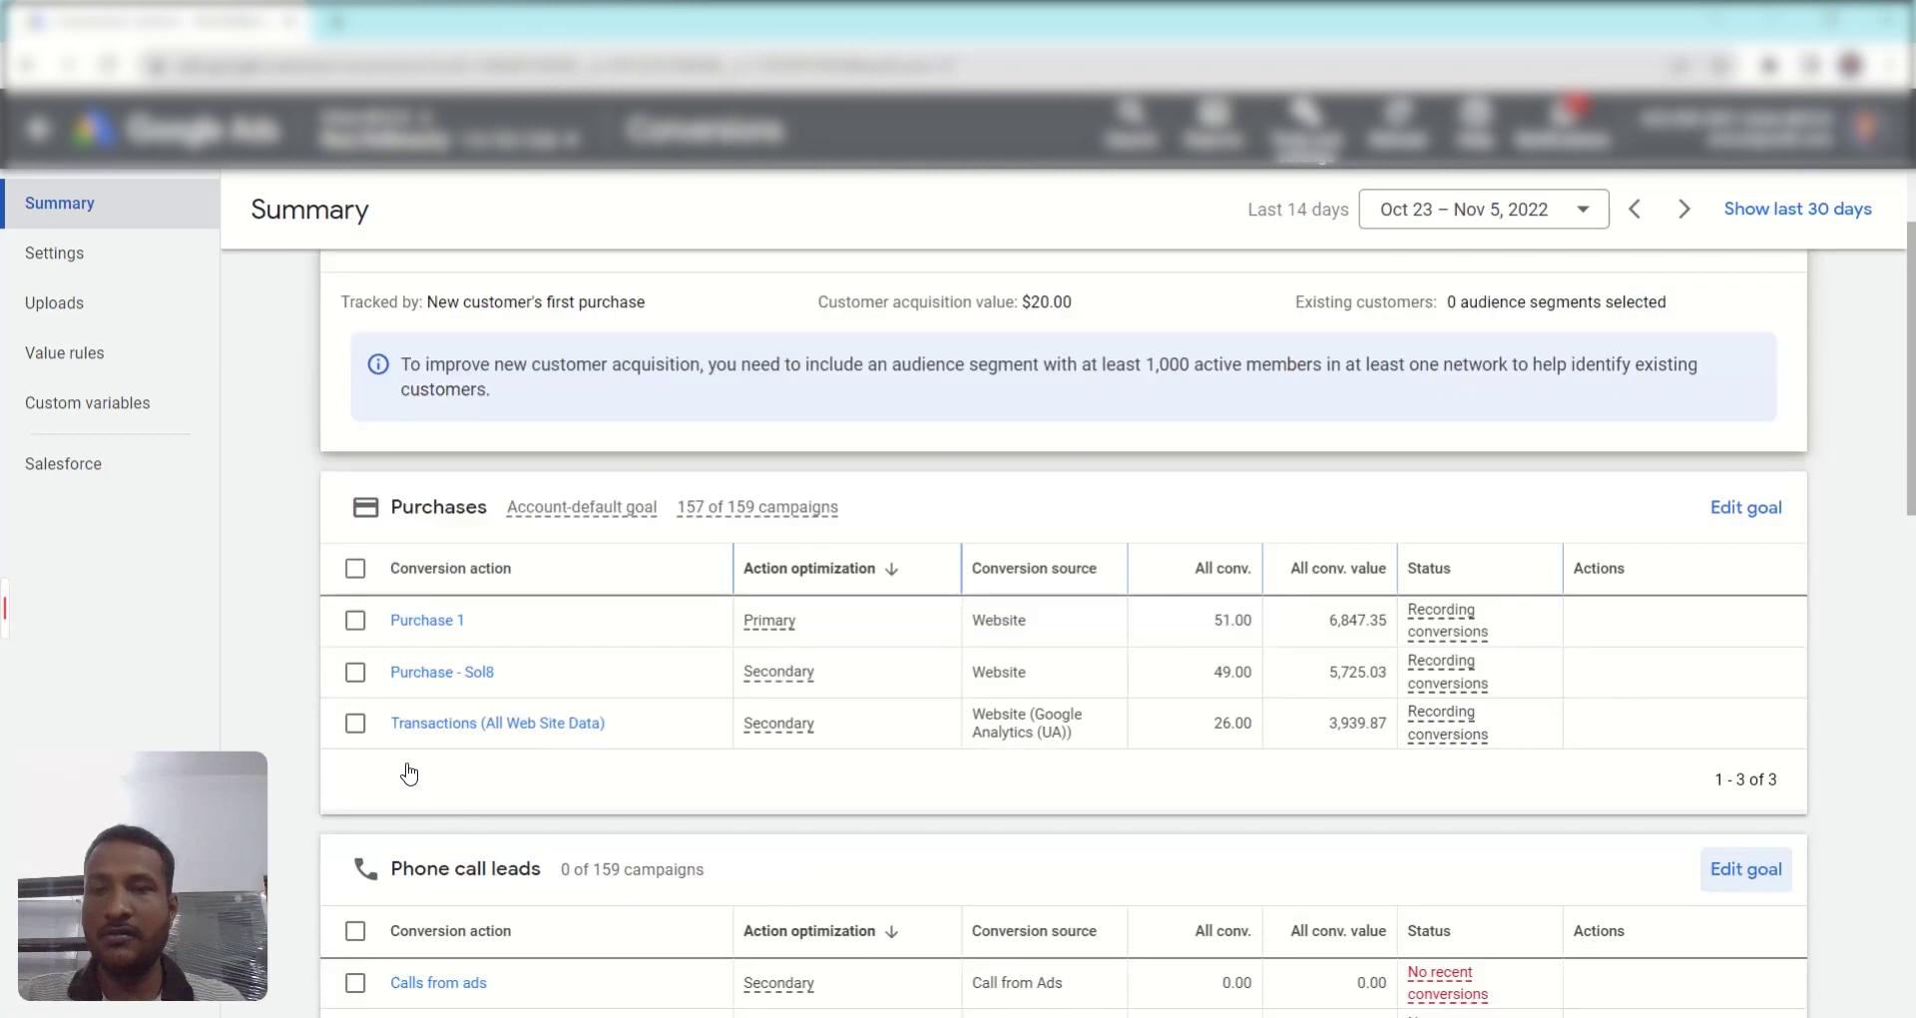
left_click(421, 621)
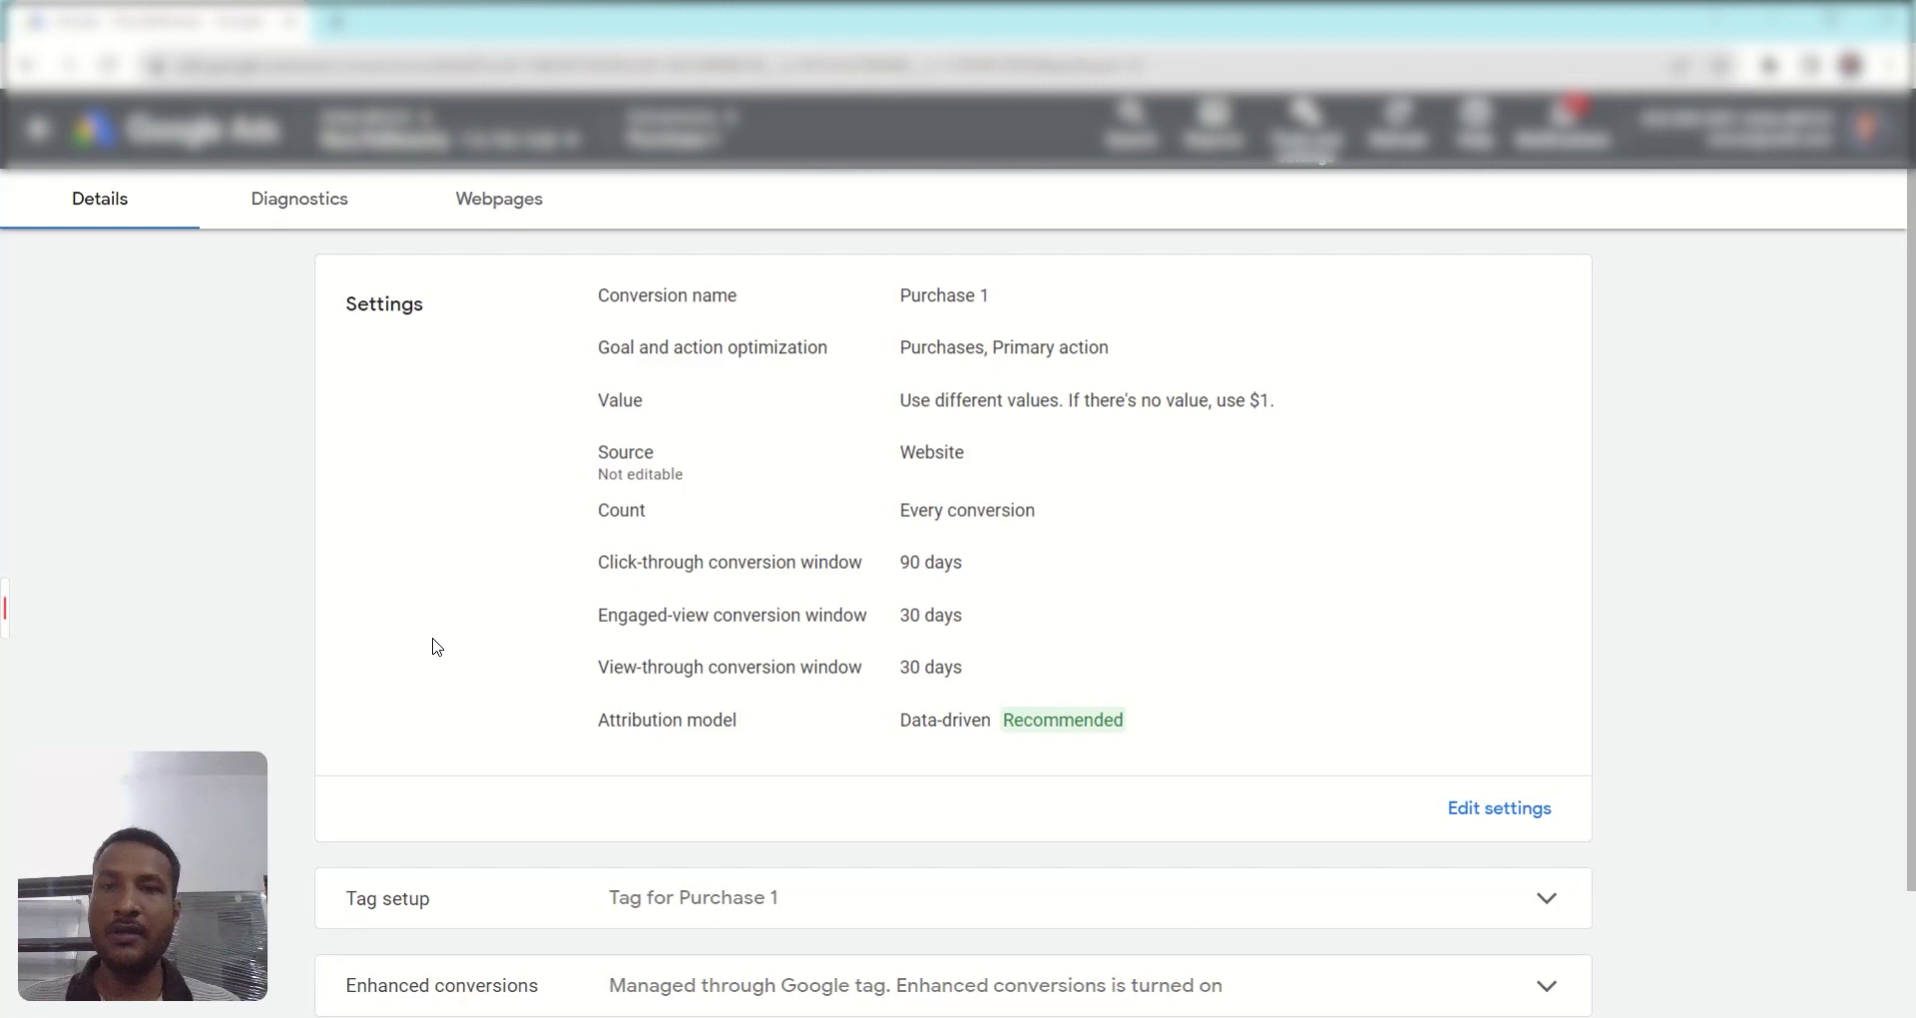
Edit Purchase 1's settings and review the goal and action optimization, cancelling without changes
left_click(1507, 817)
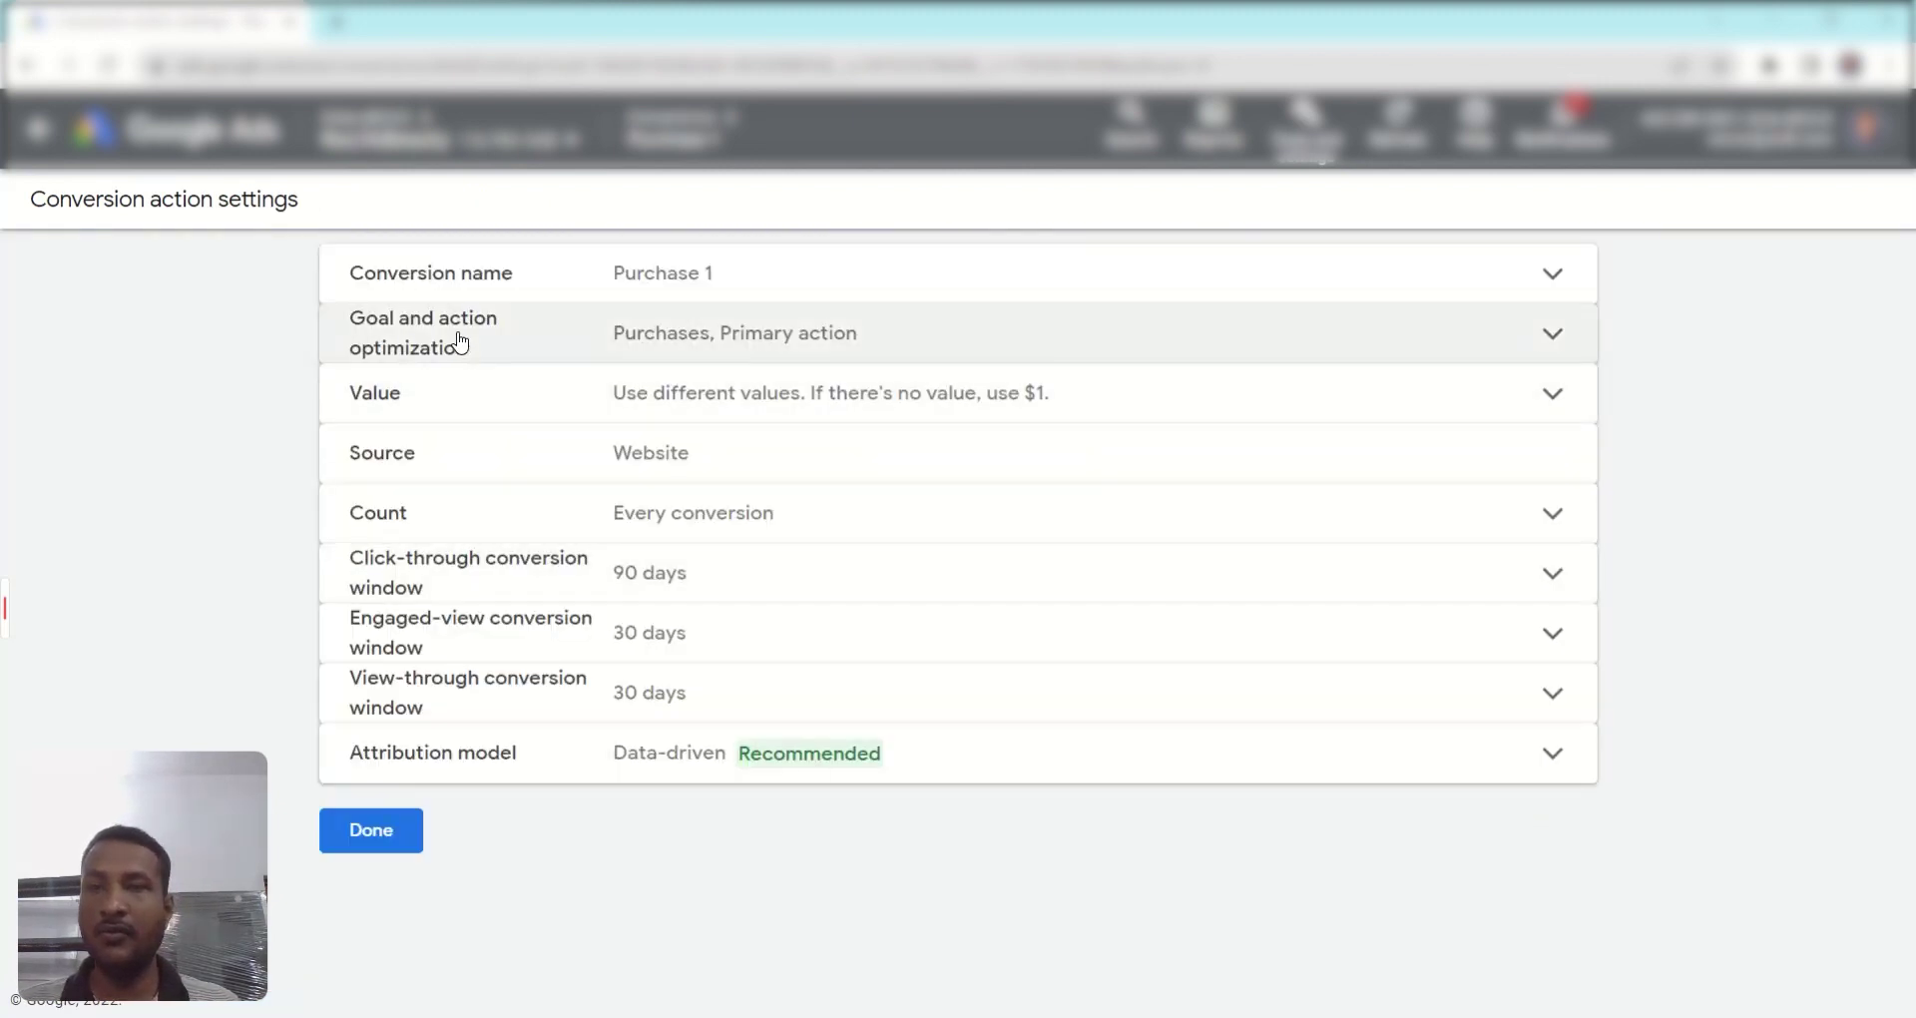
left_click(1092, 343)
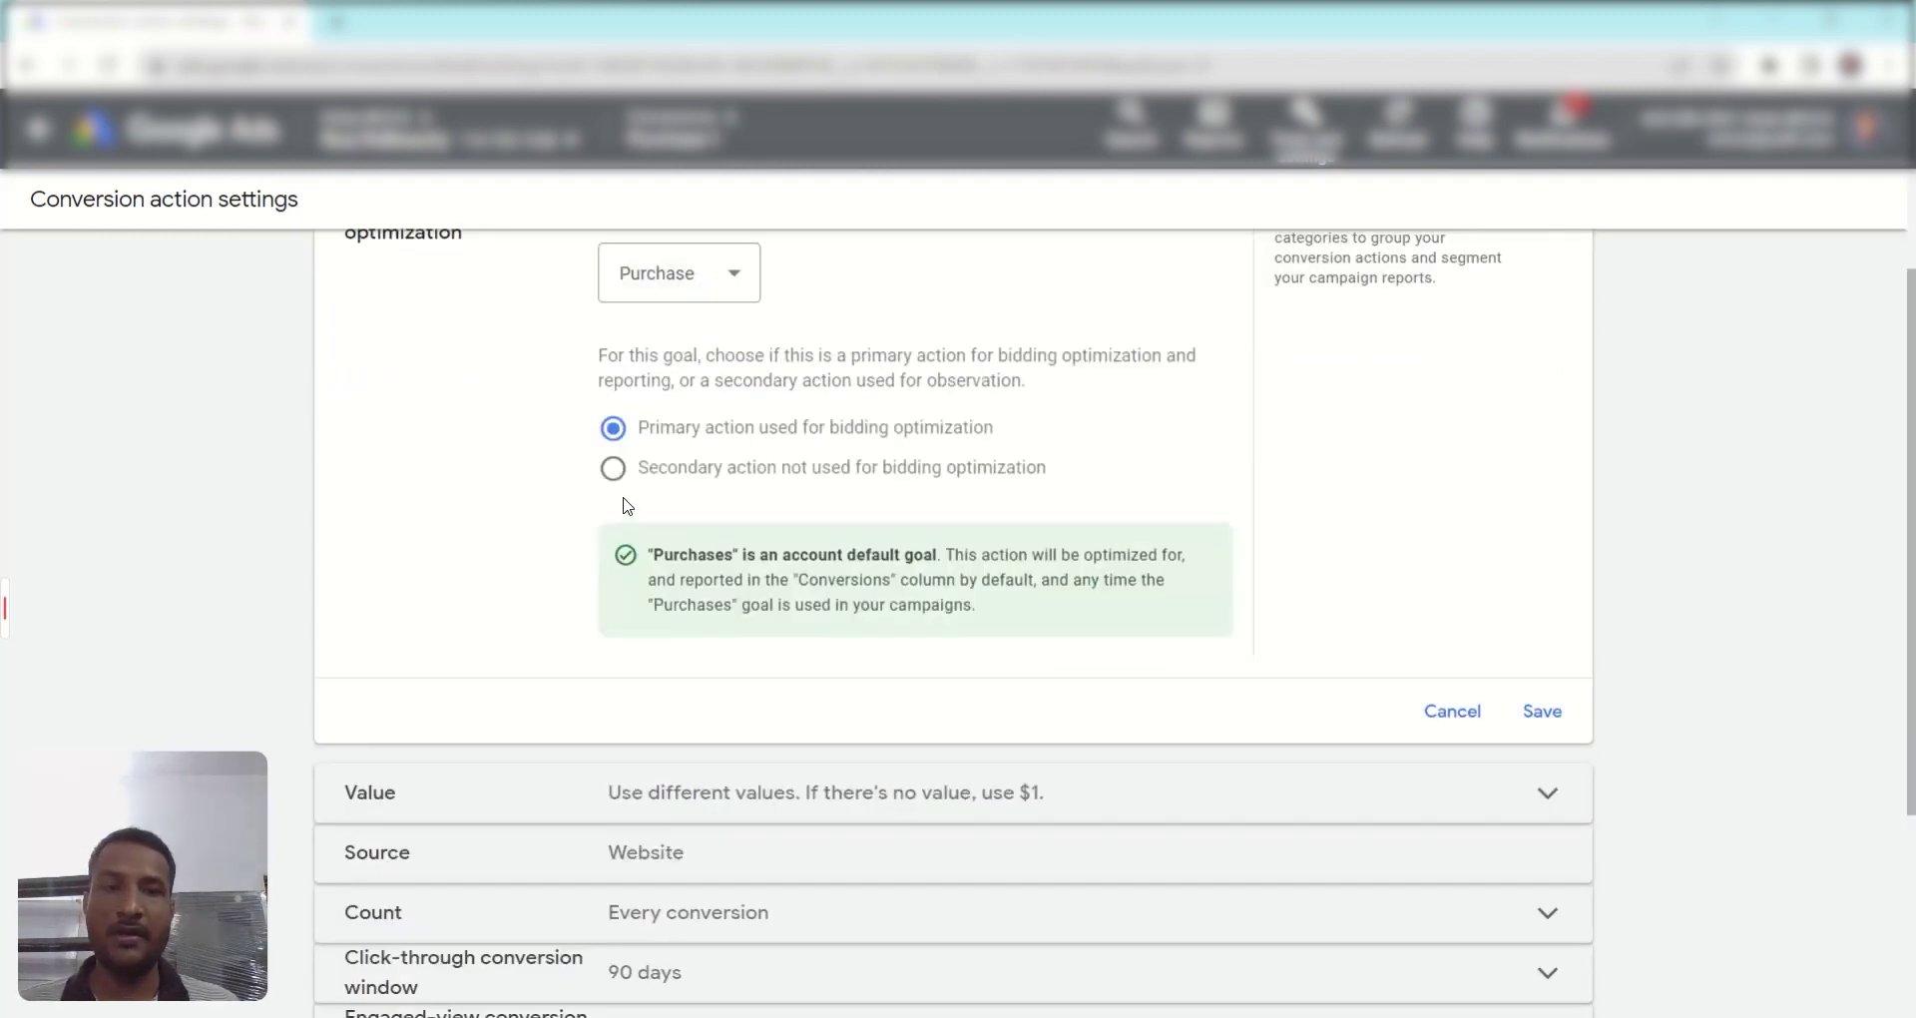
left_click(1454, 713)
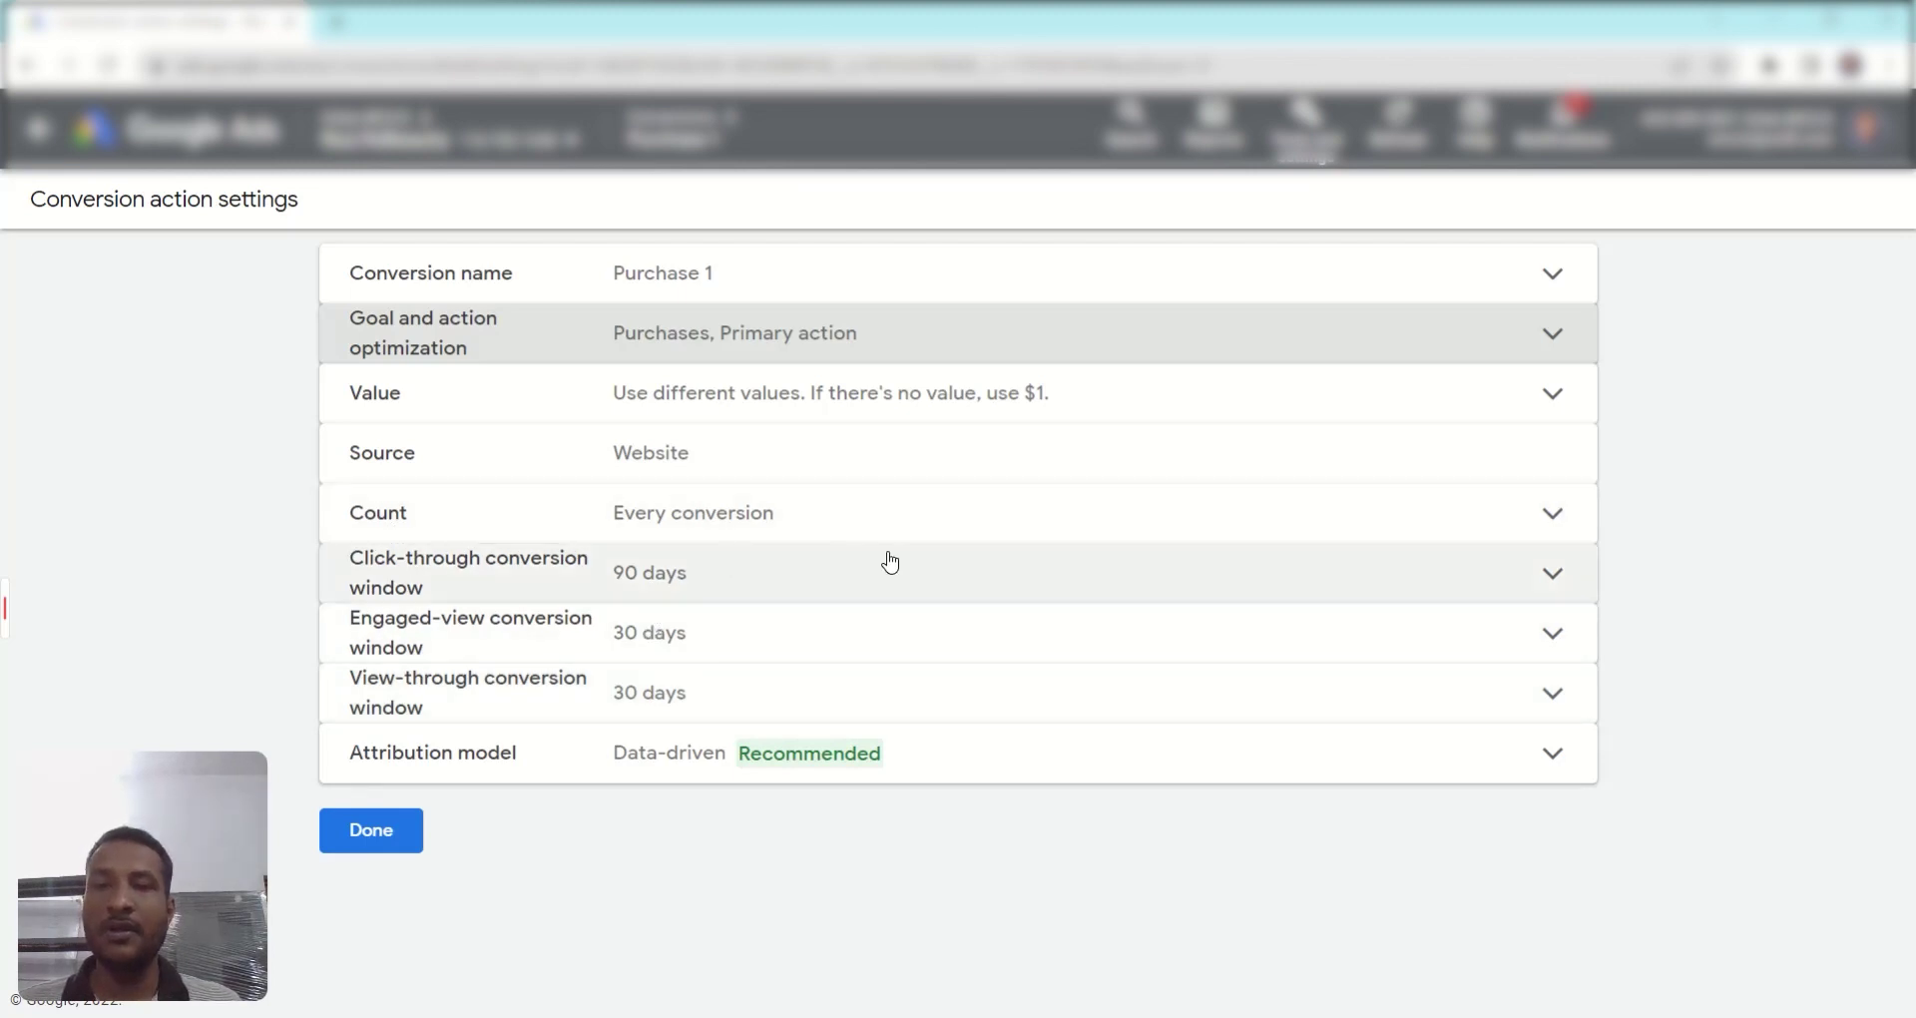
left_click(1171, 526)
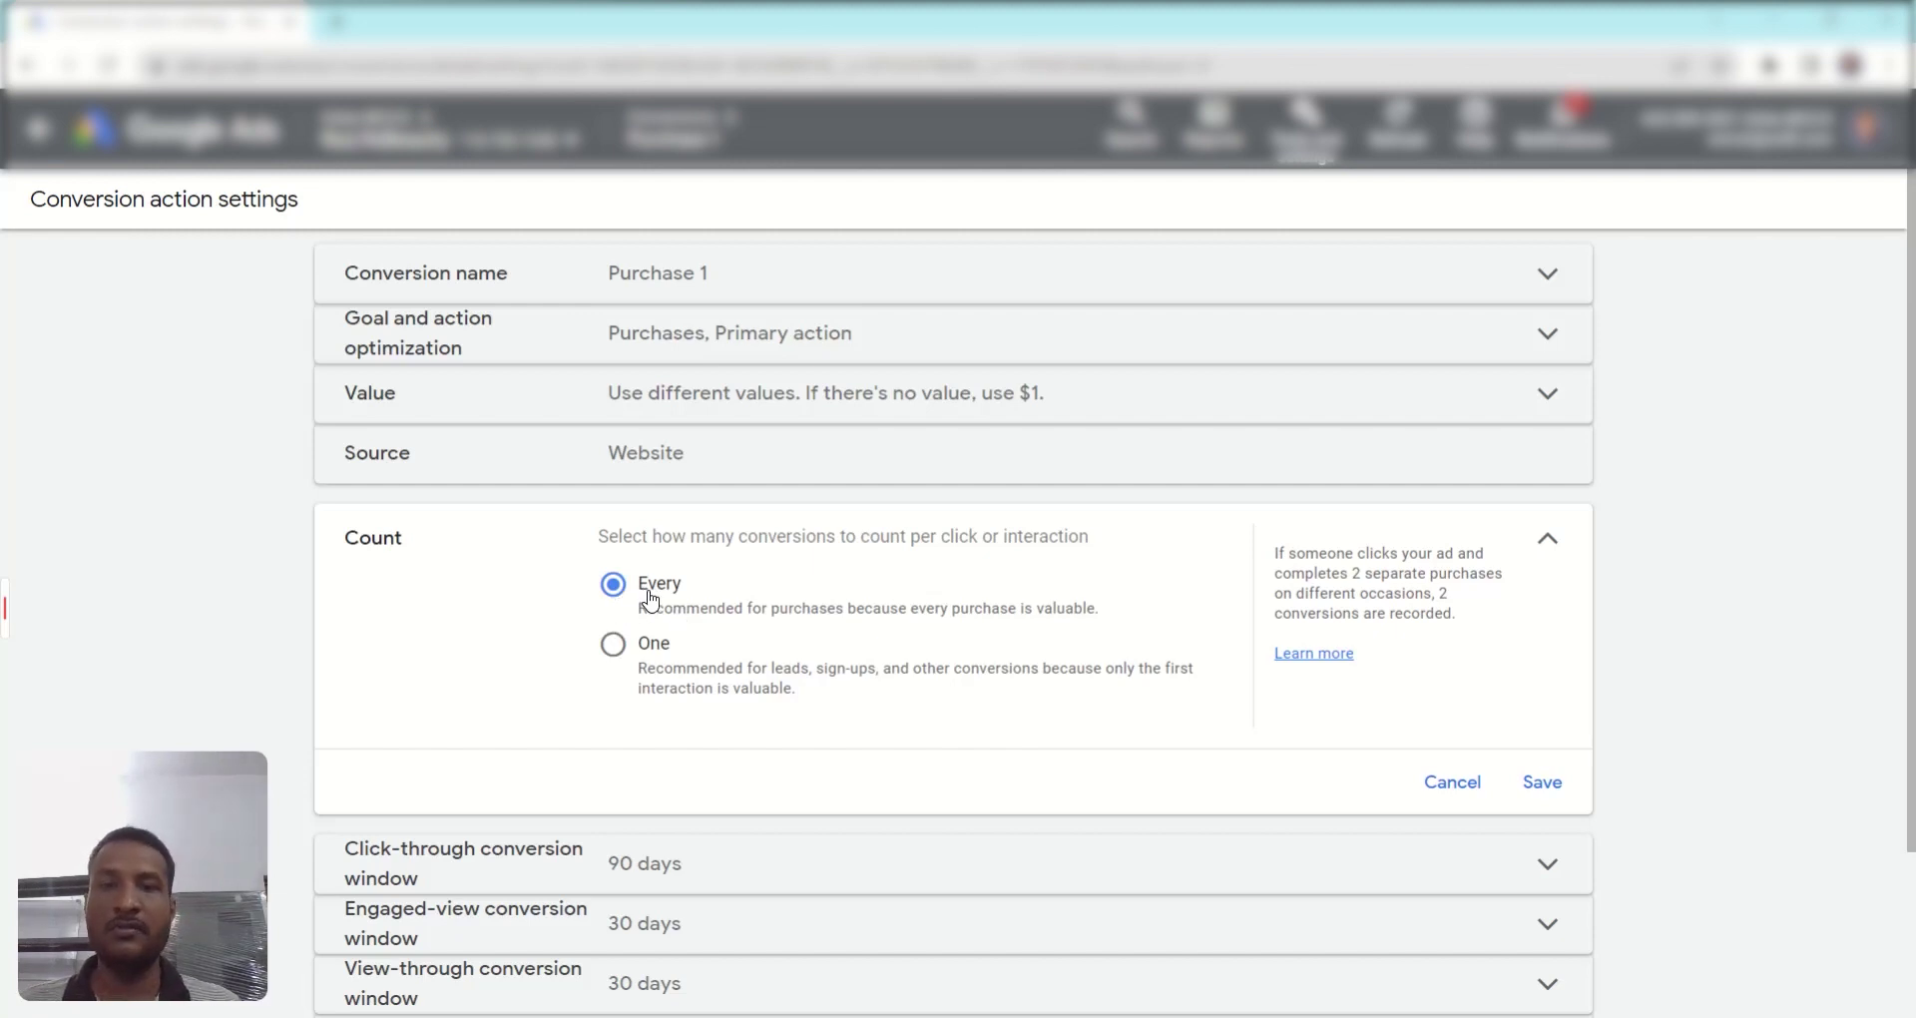
left_click(1457, 788)
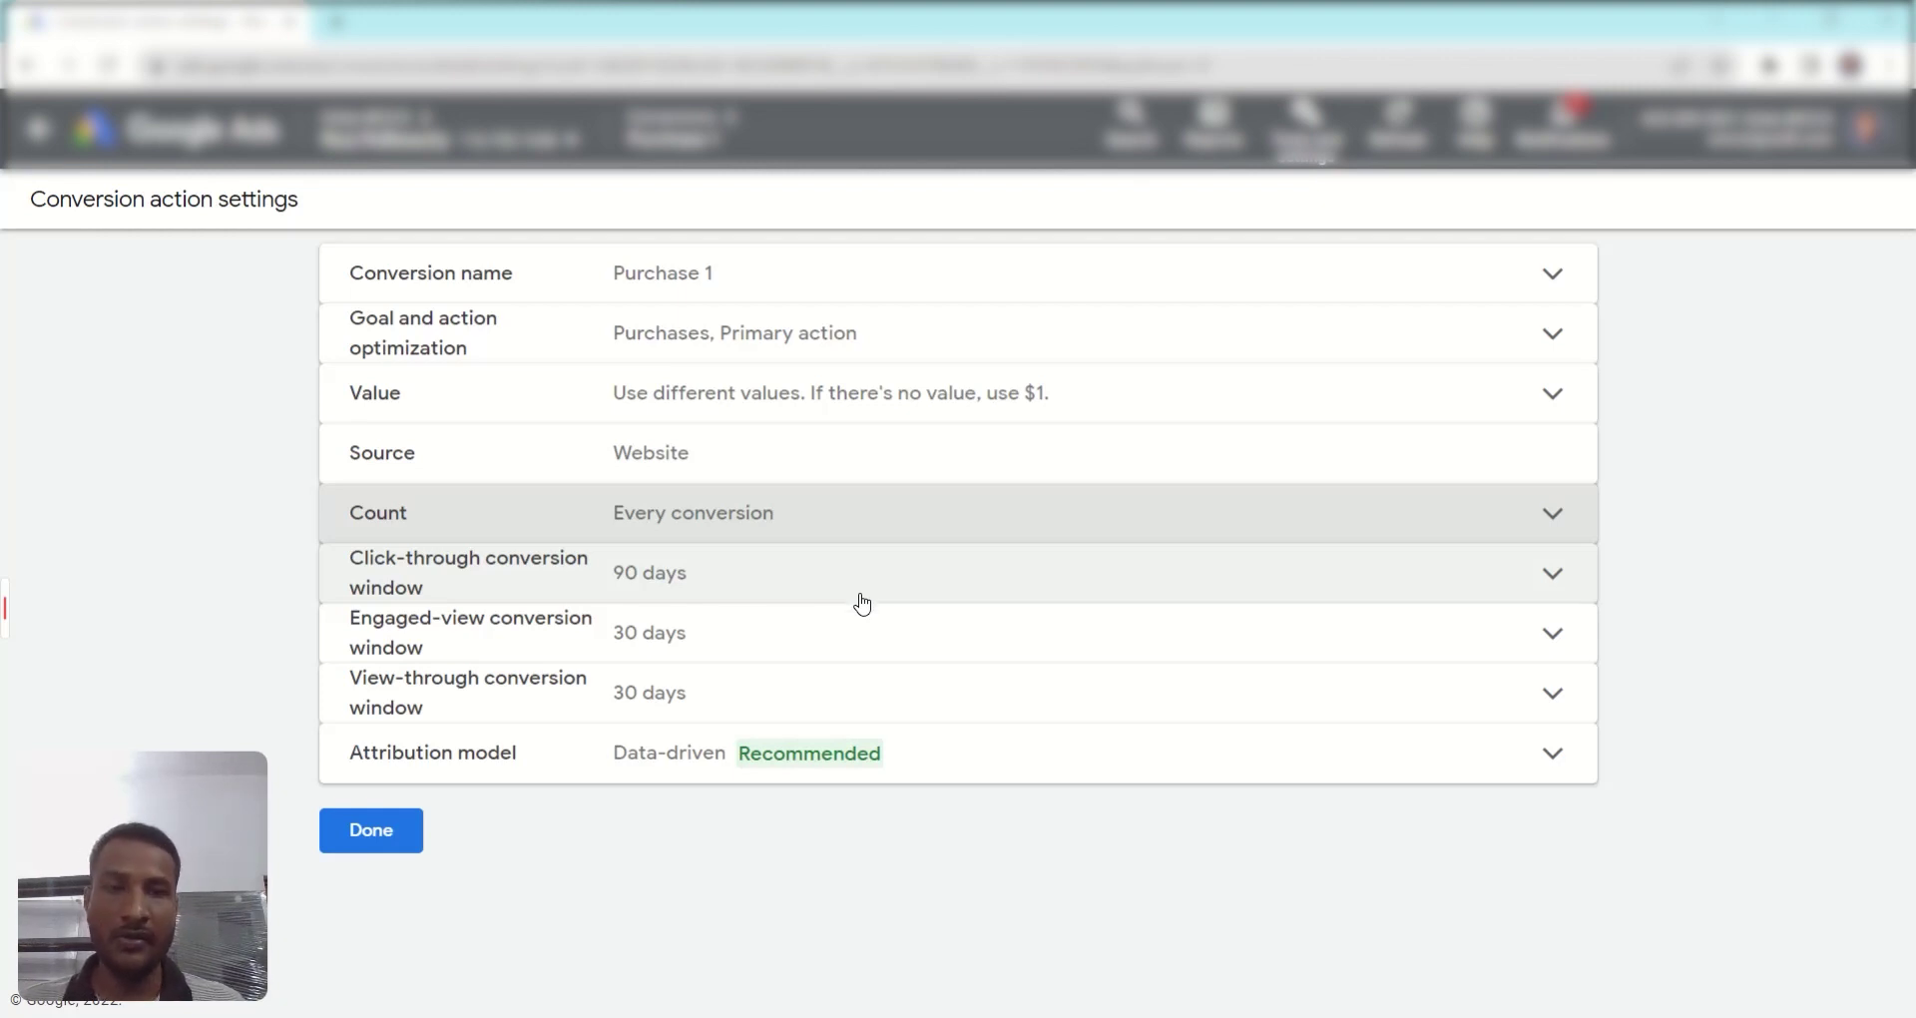
Review the click-through conversion window durations and cancel, leaving it at 90 days
left_click(1553, 585)
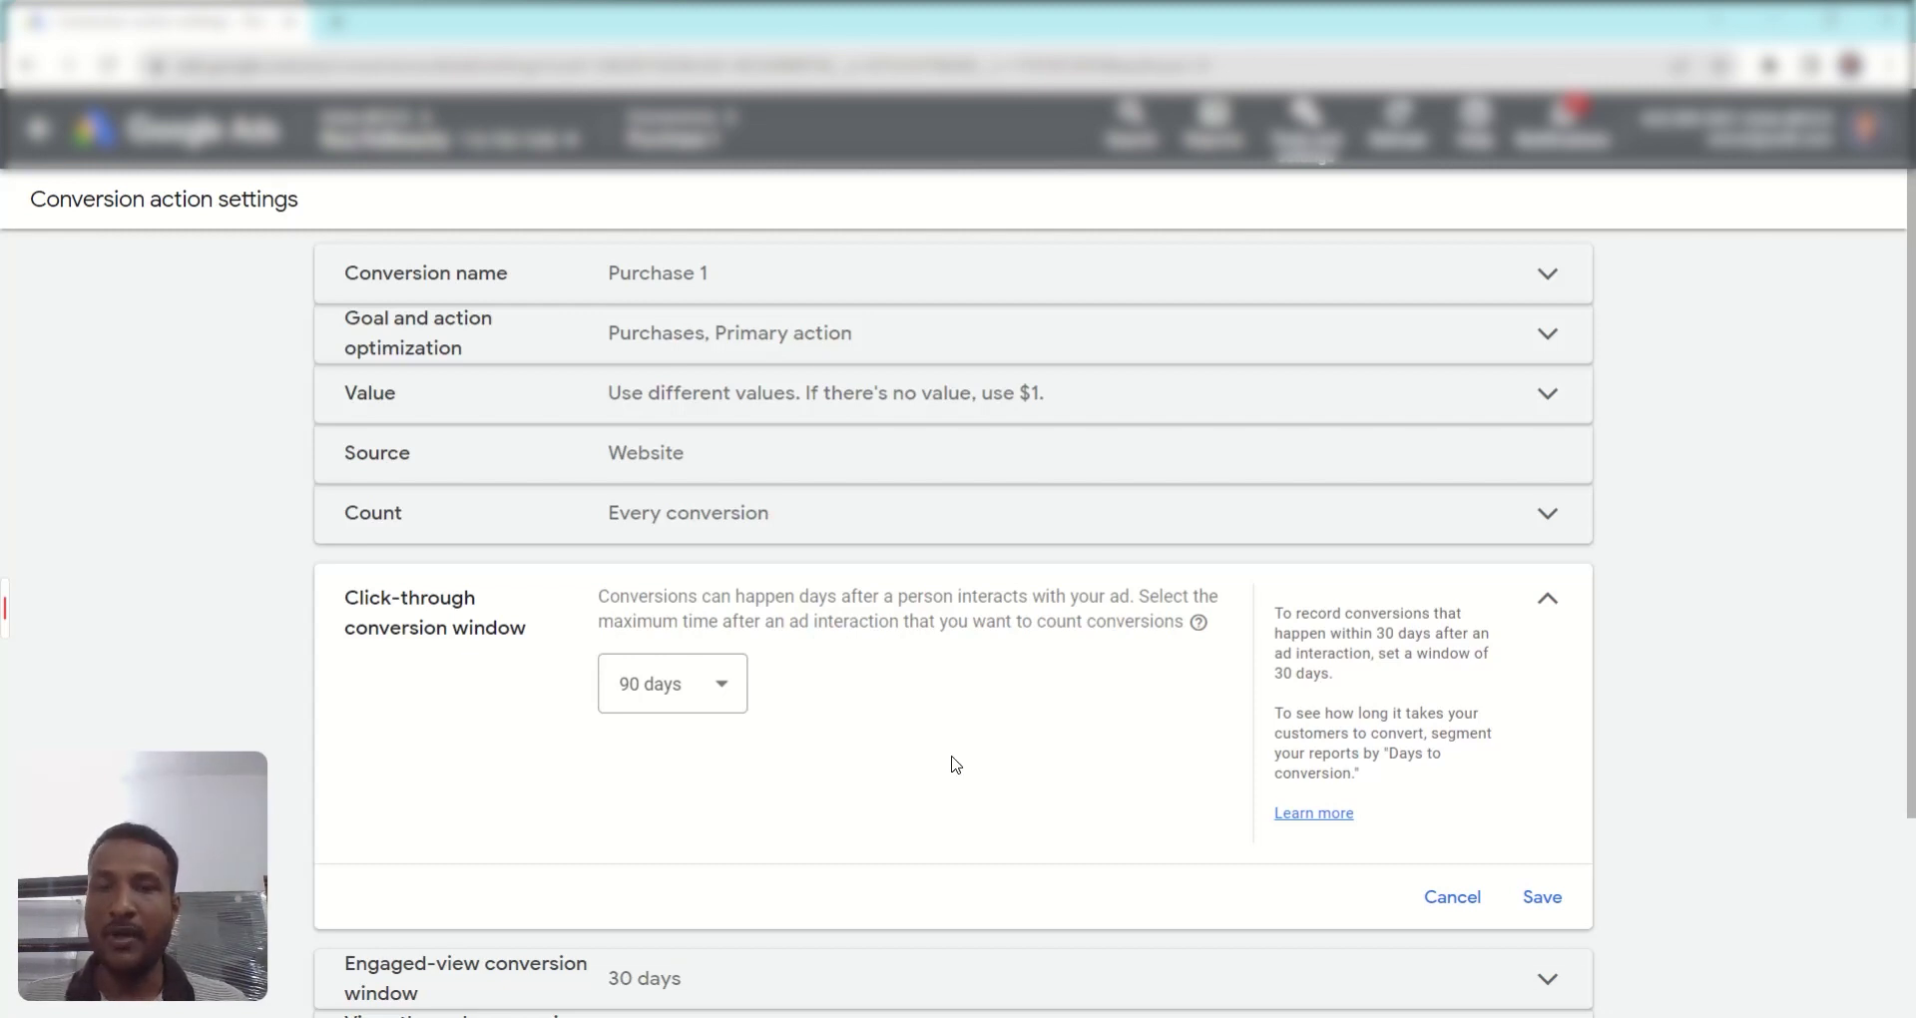
scroll(953, 764, "down", 2)
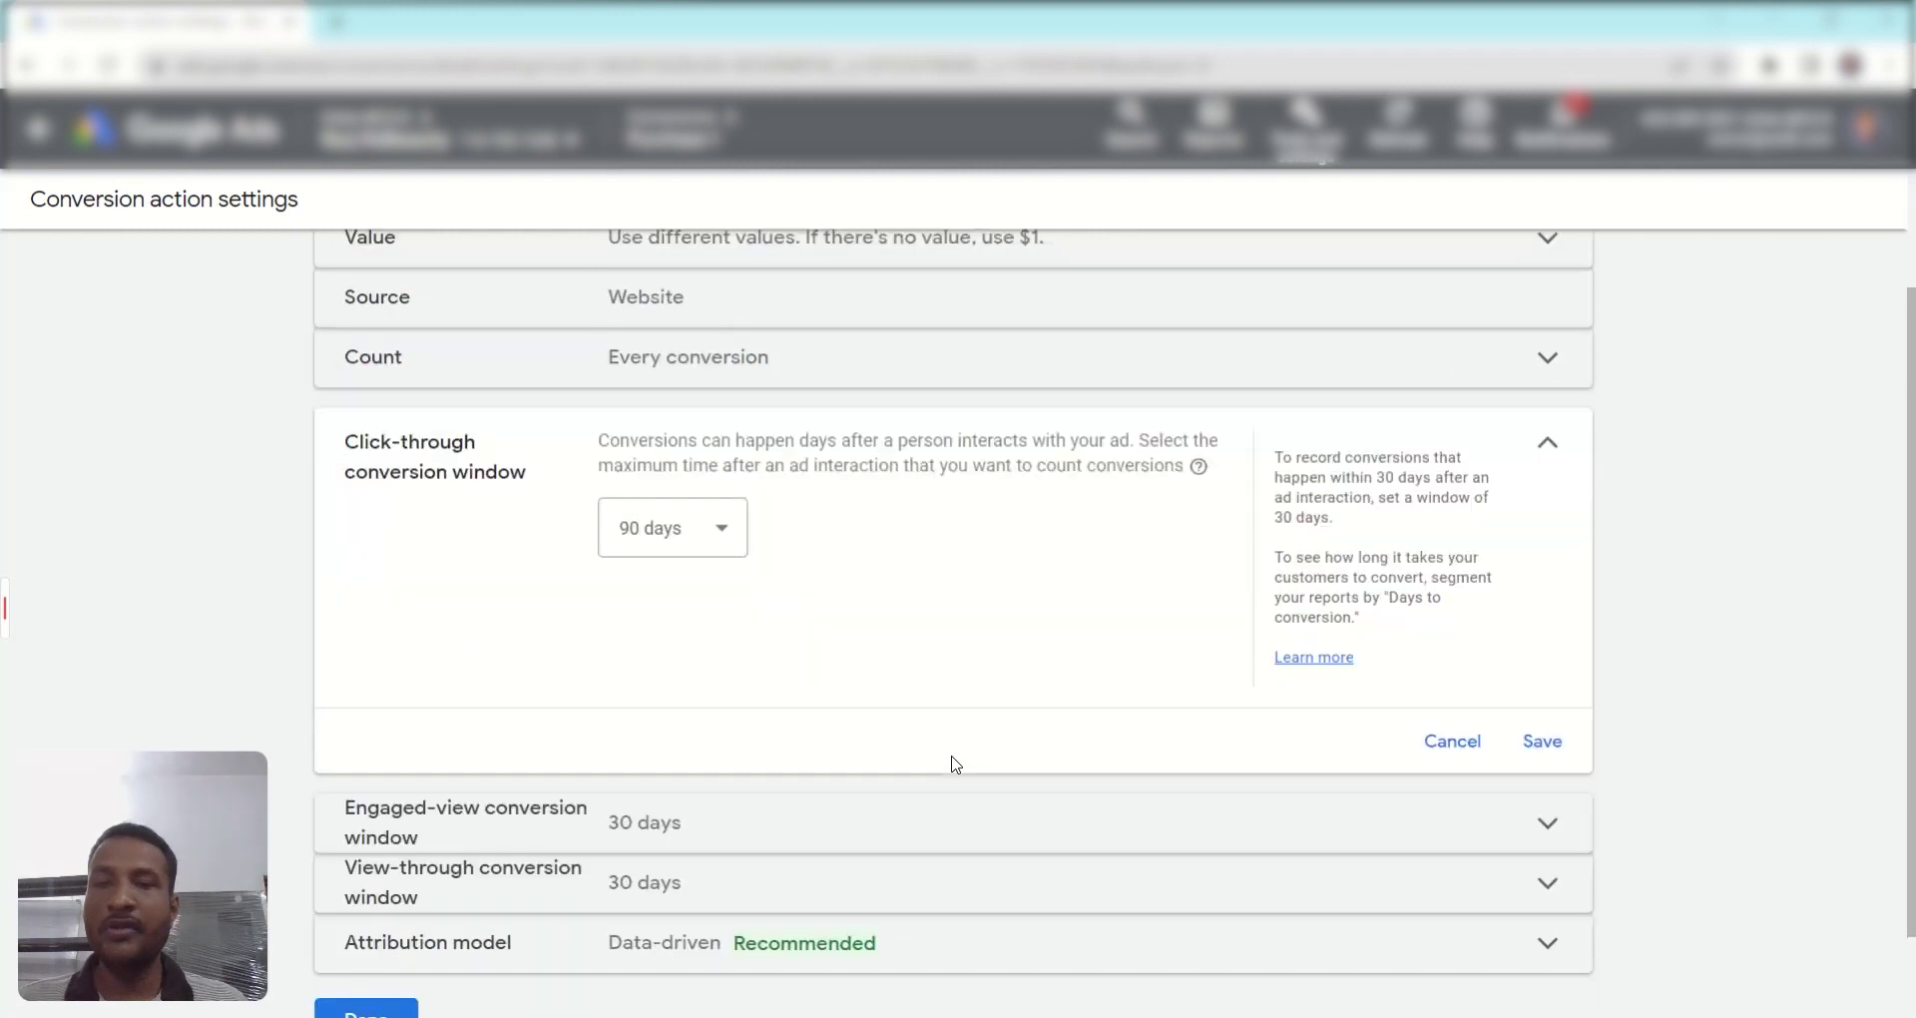
left_click(715, 539)
scroll(900, 789, "down", 1)
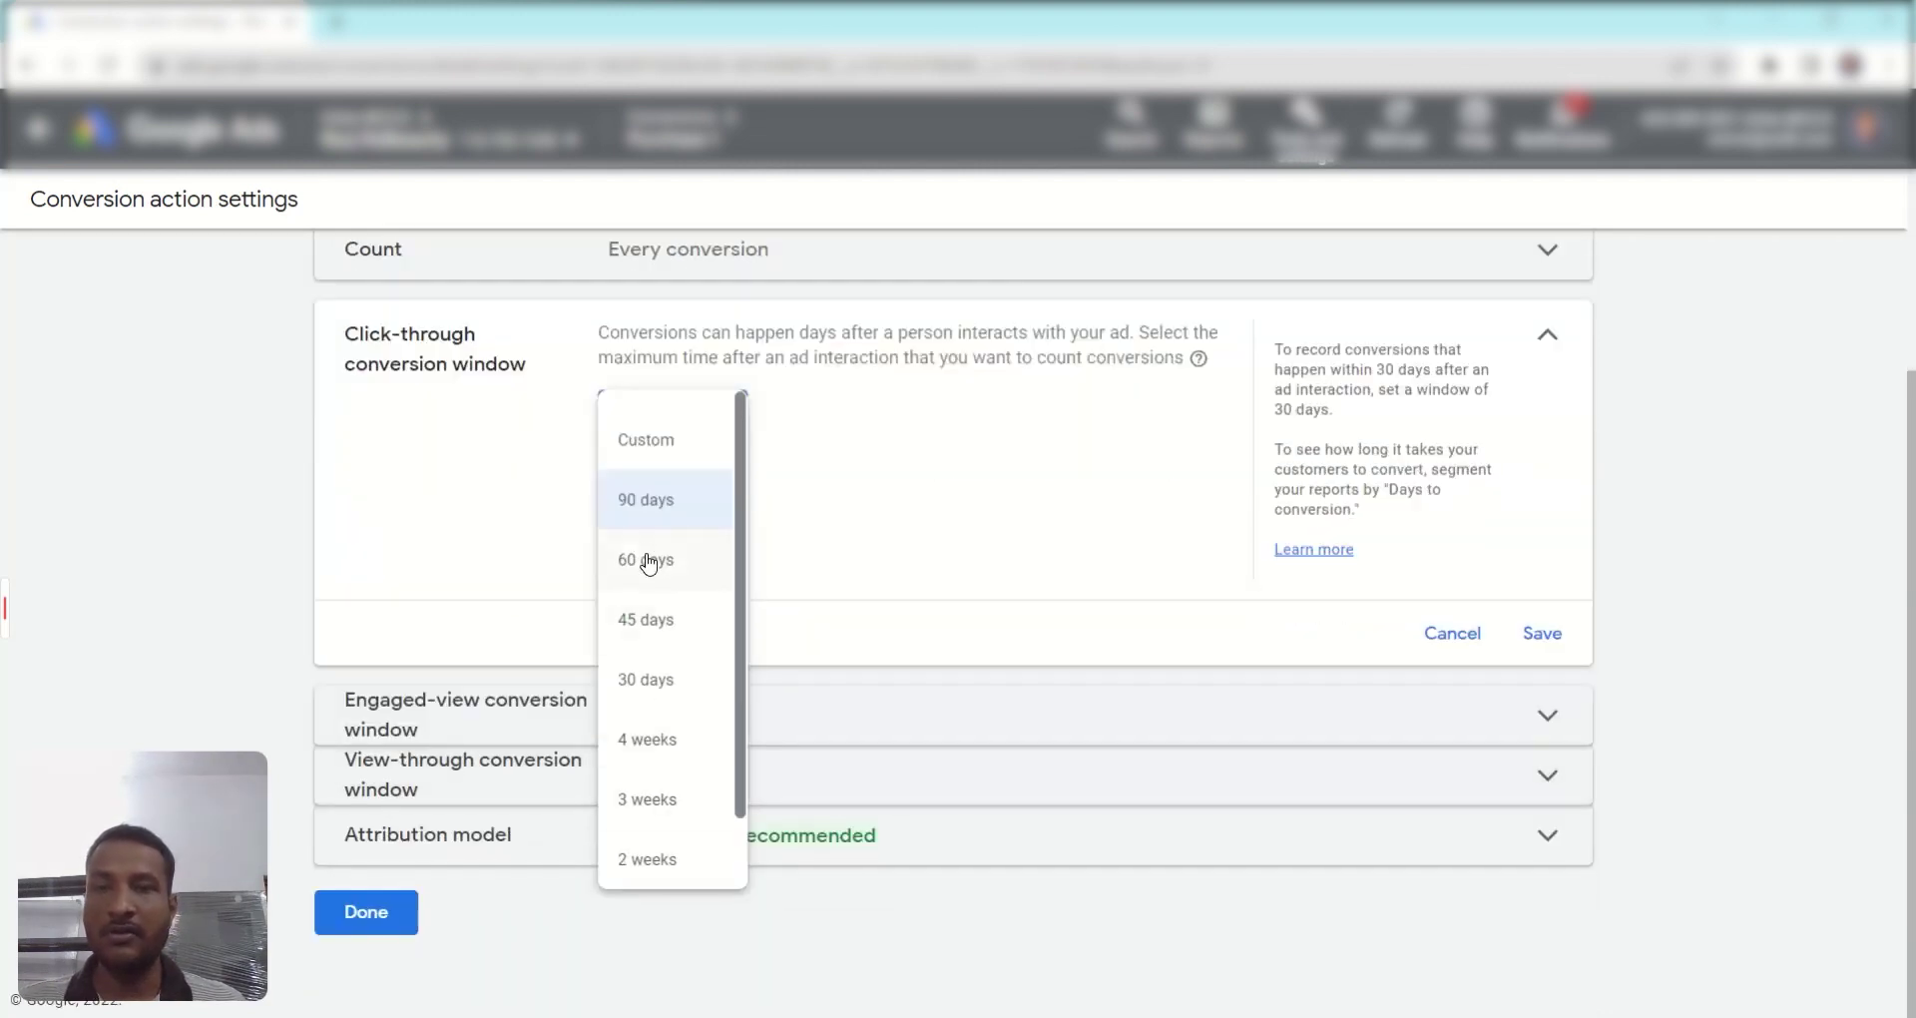
left_click(888, 578)
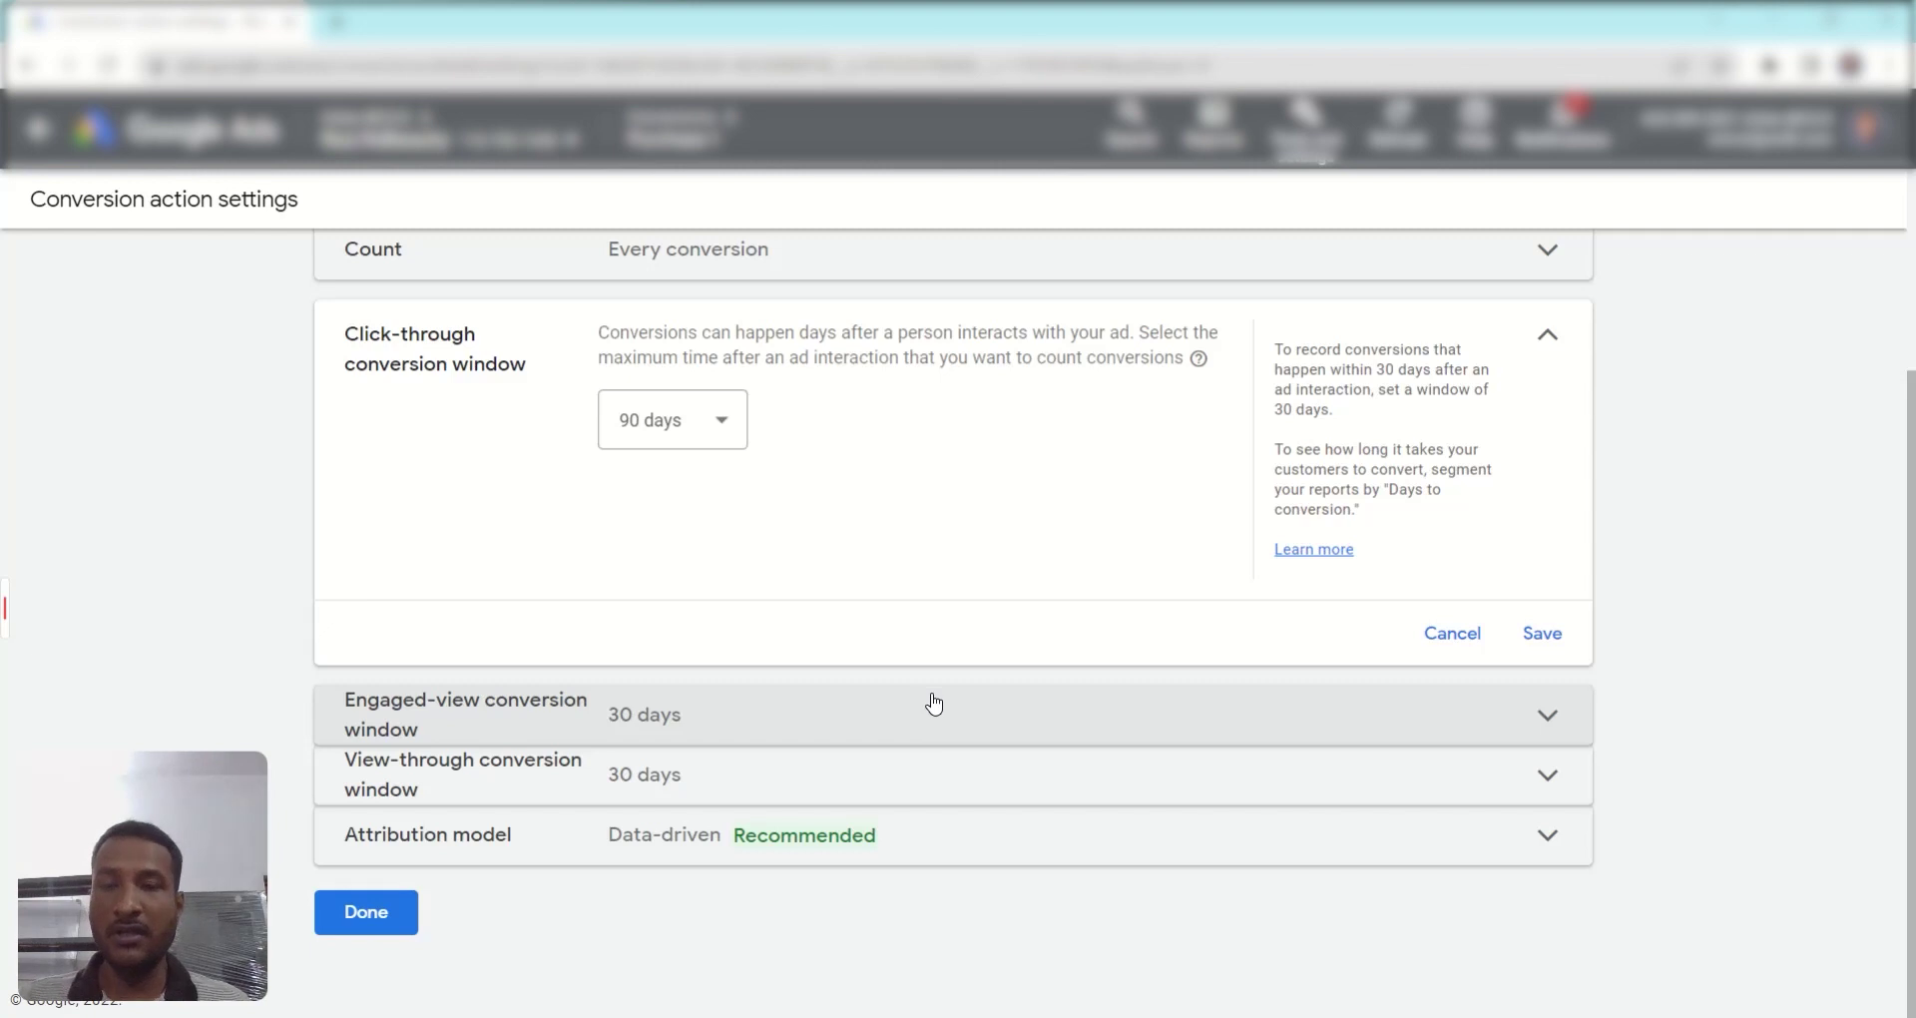
scroll(931, 702, "up", 2)
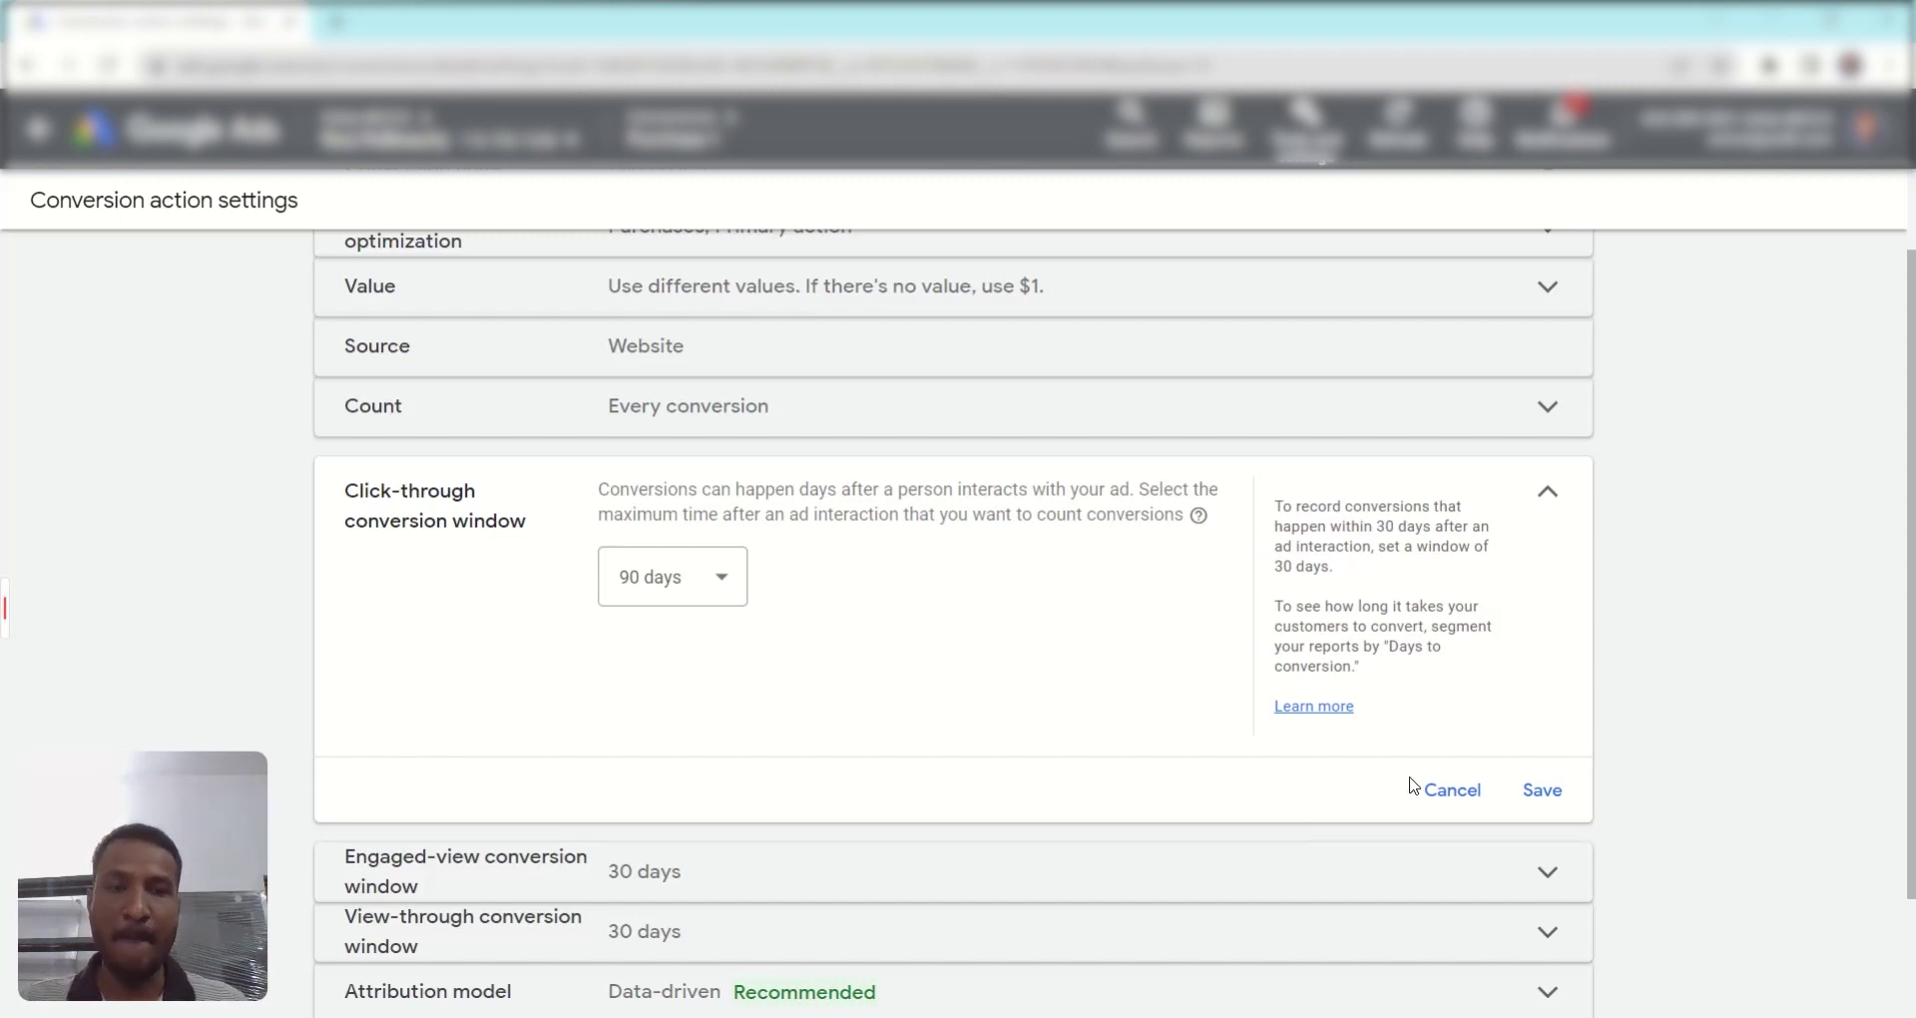
left_click(1450, 790)
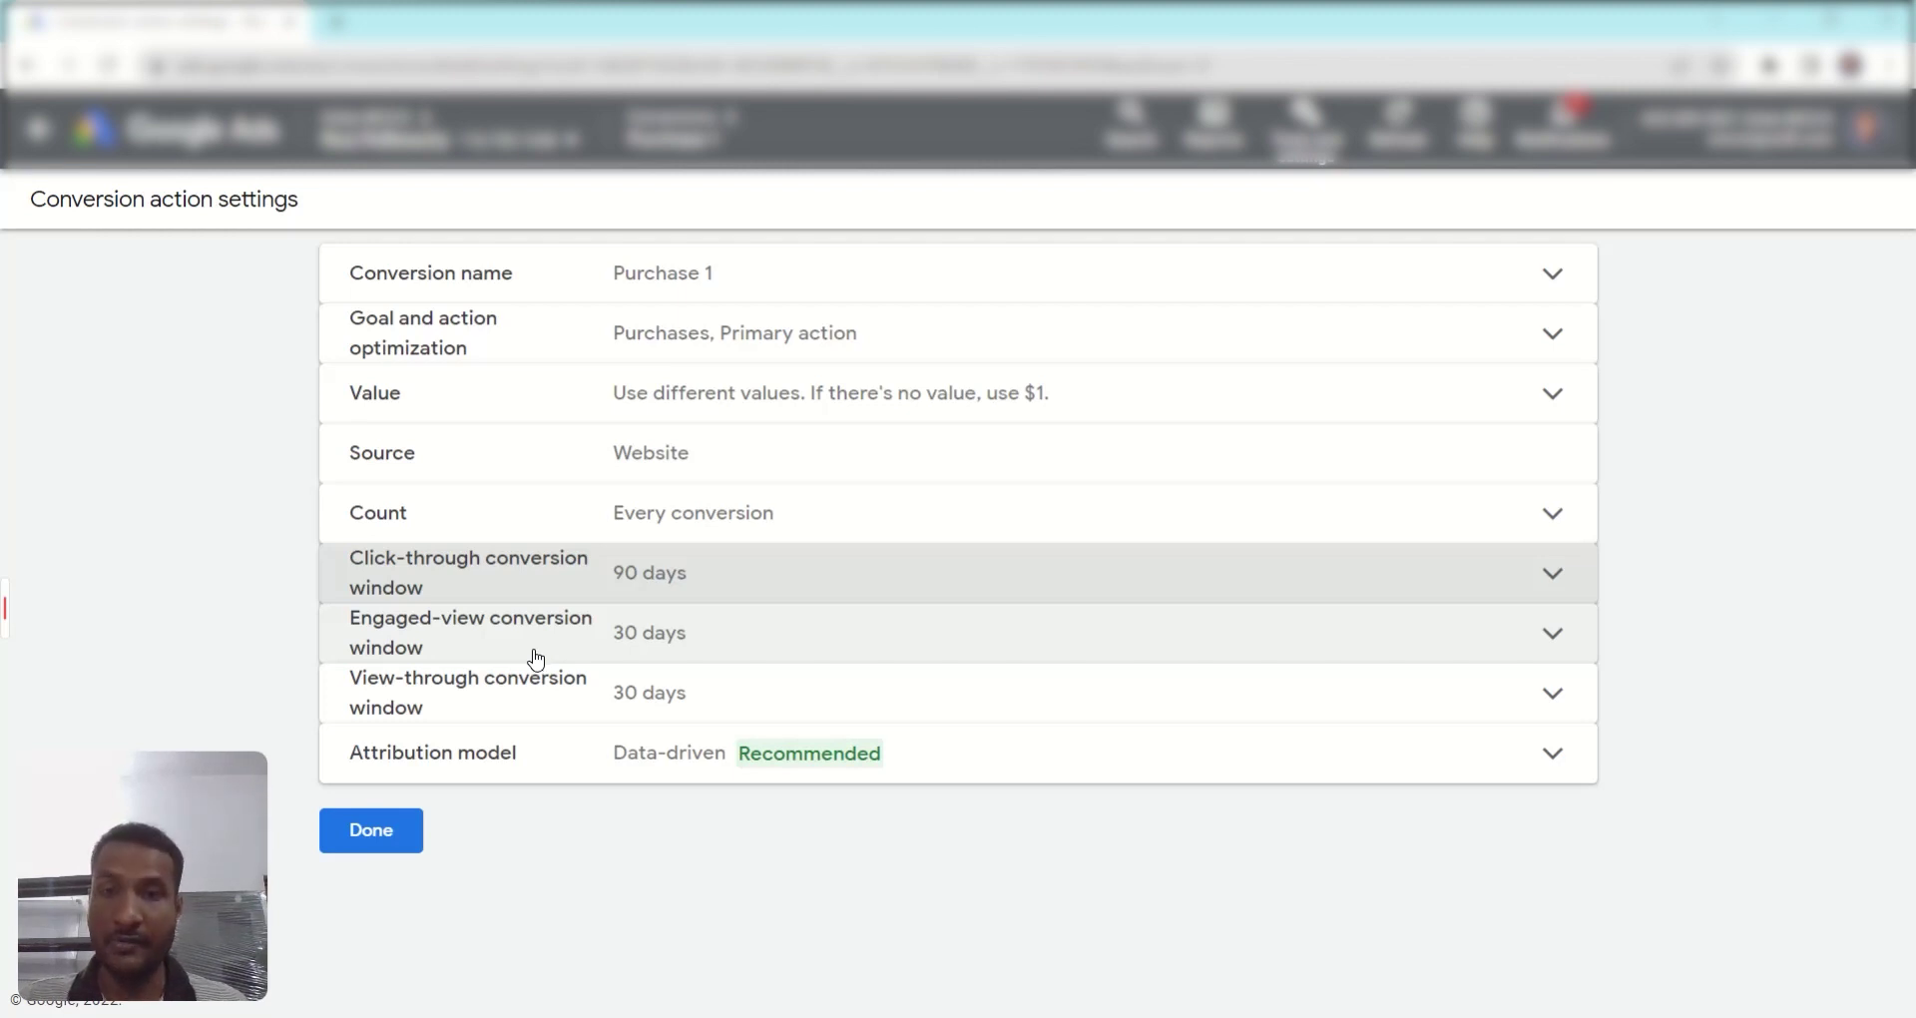
Browse the engaged-view conversion window durations and cancel, keeping 30 days
left_click(1462, 655)
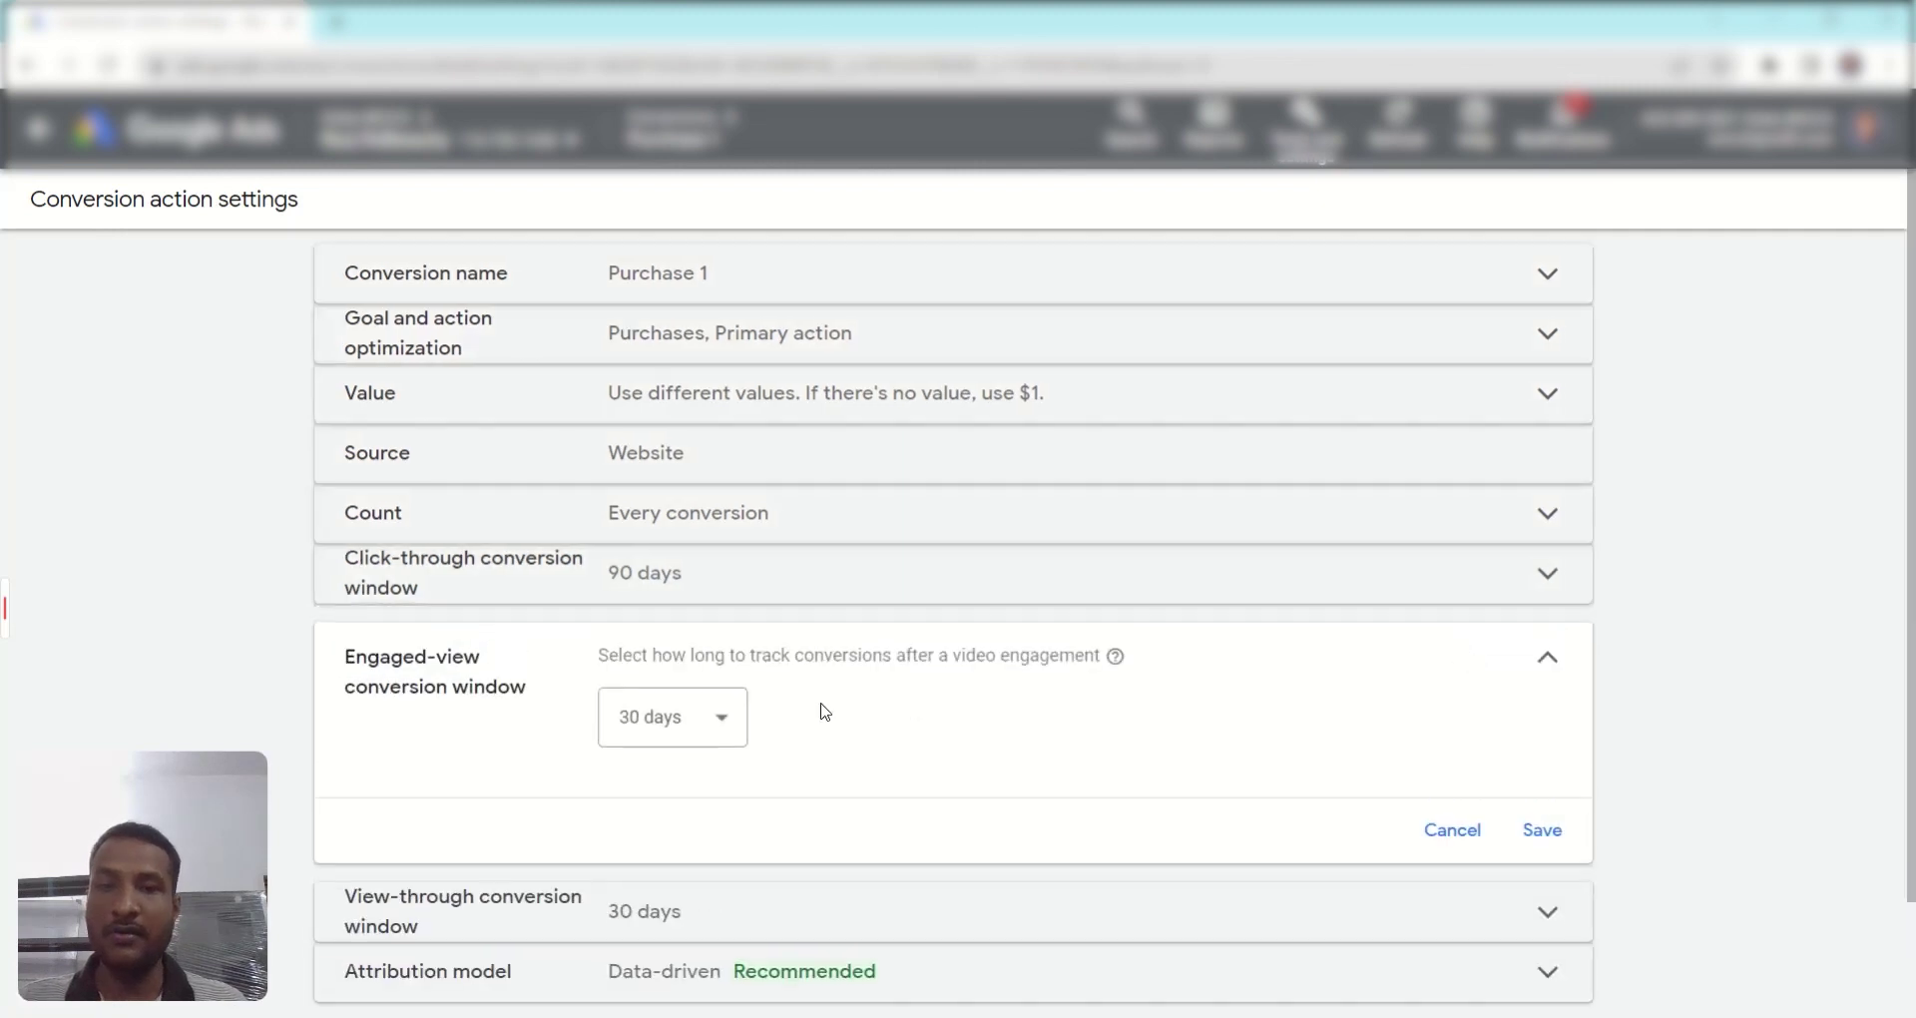
scroll(755, 619, "down", 1)
left_click(709, 588)
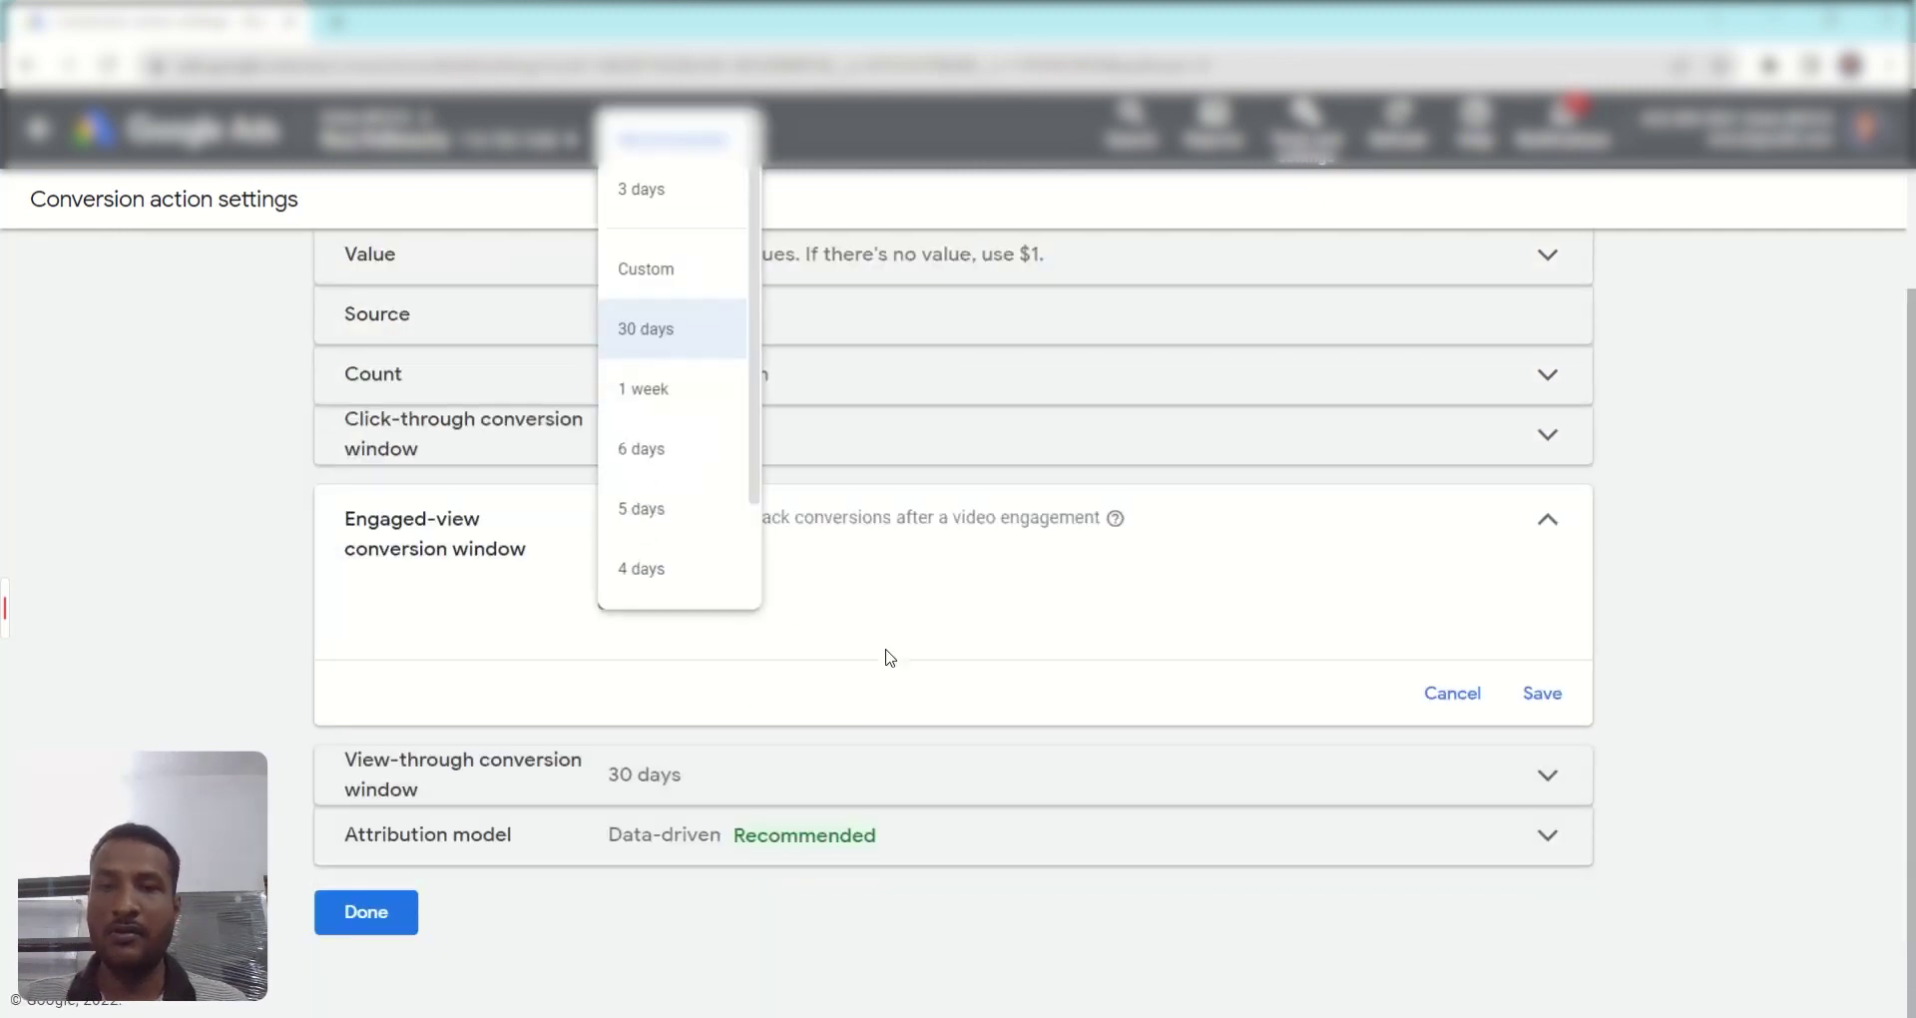
scroll(705, 510, "down", 1)
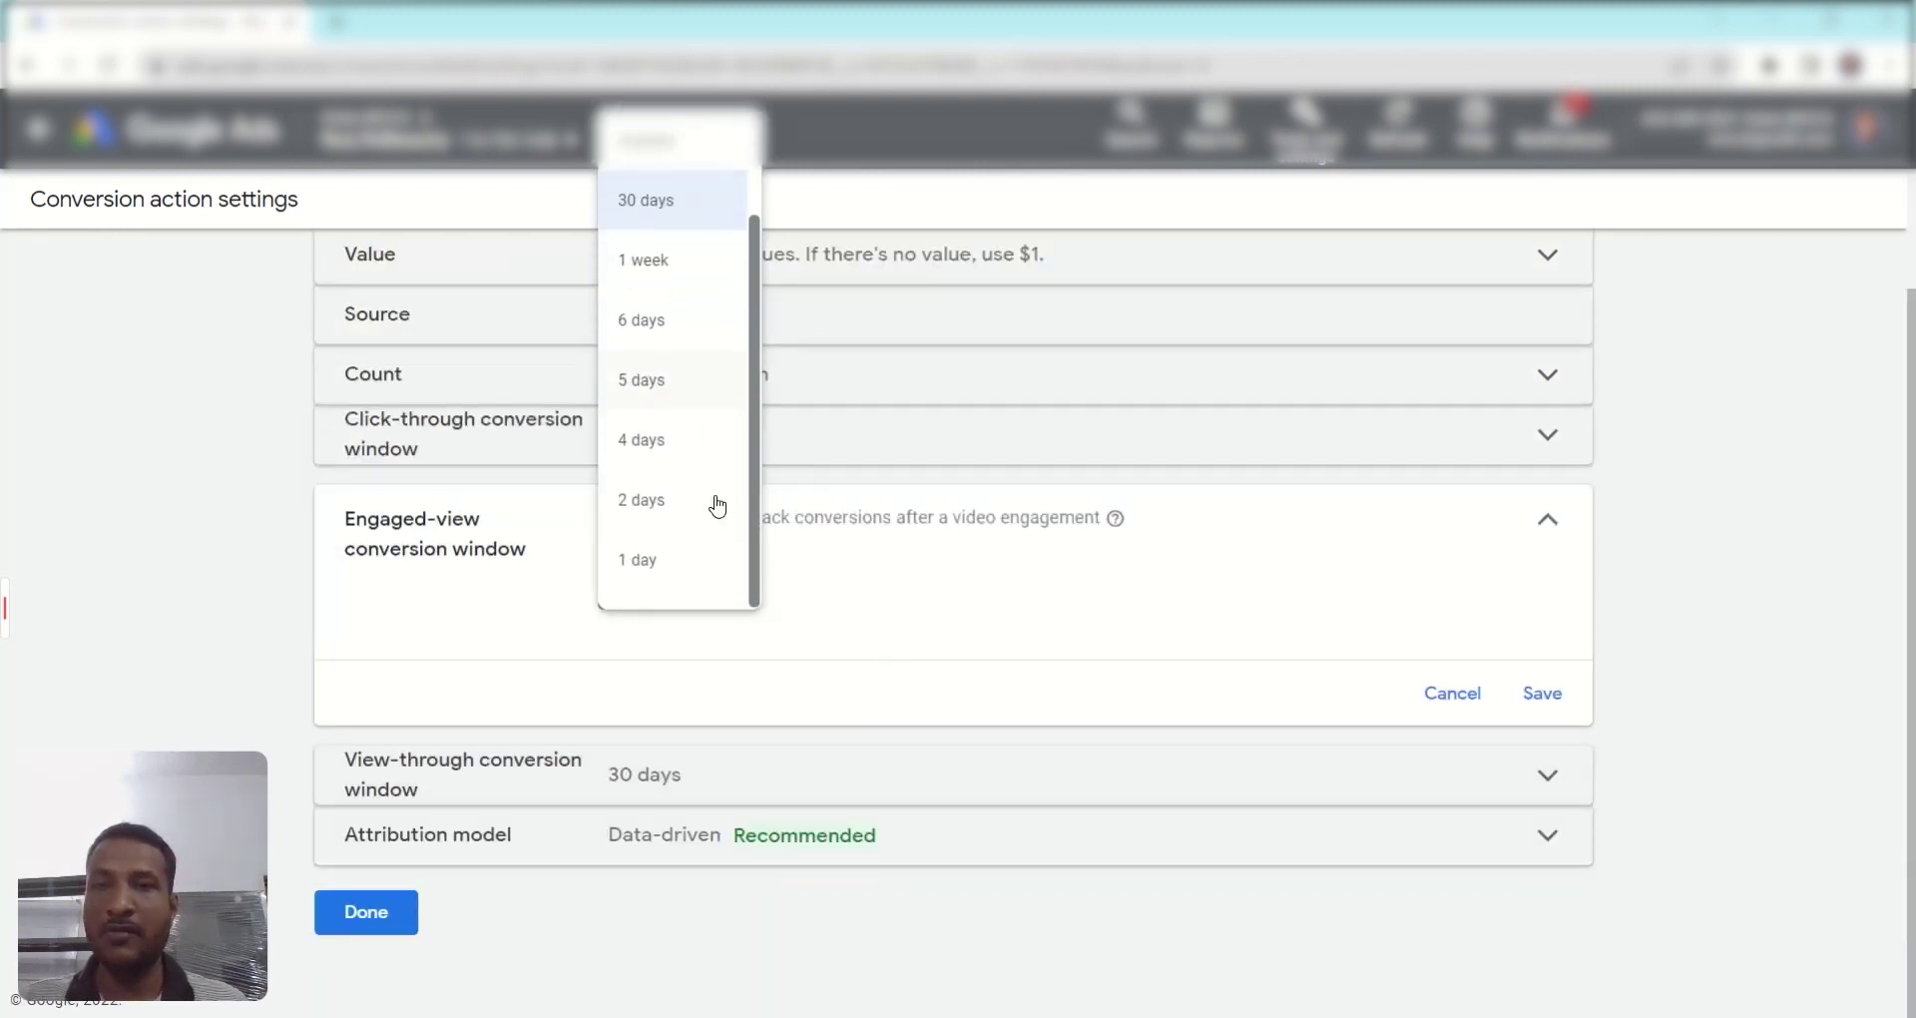
scroll(648, 379, "up", 1)
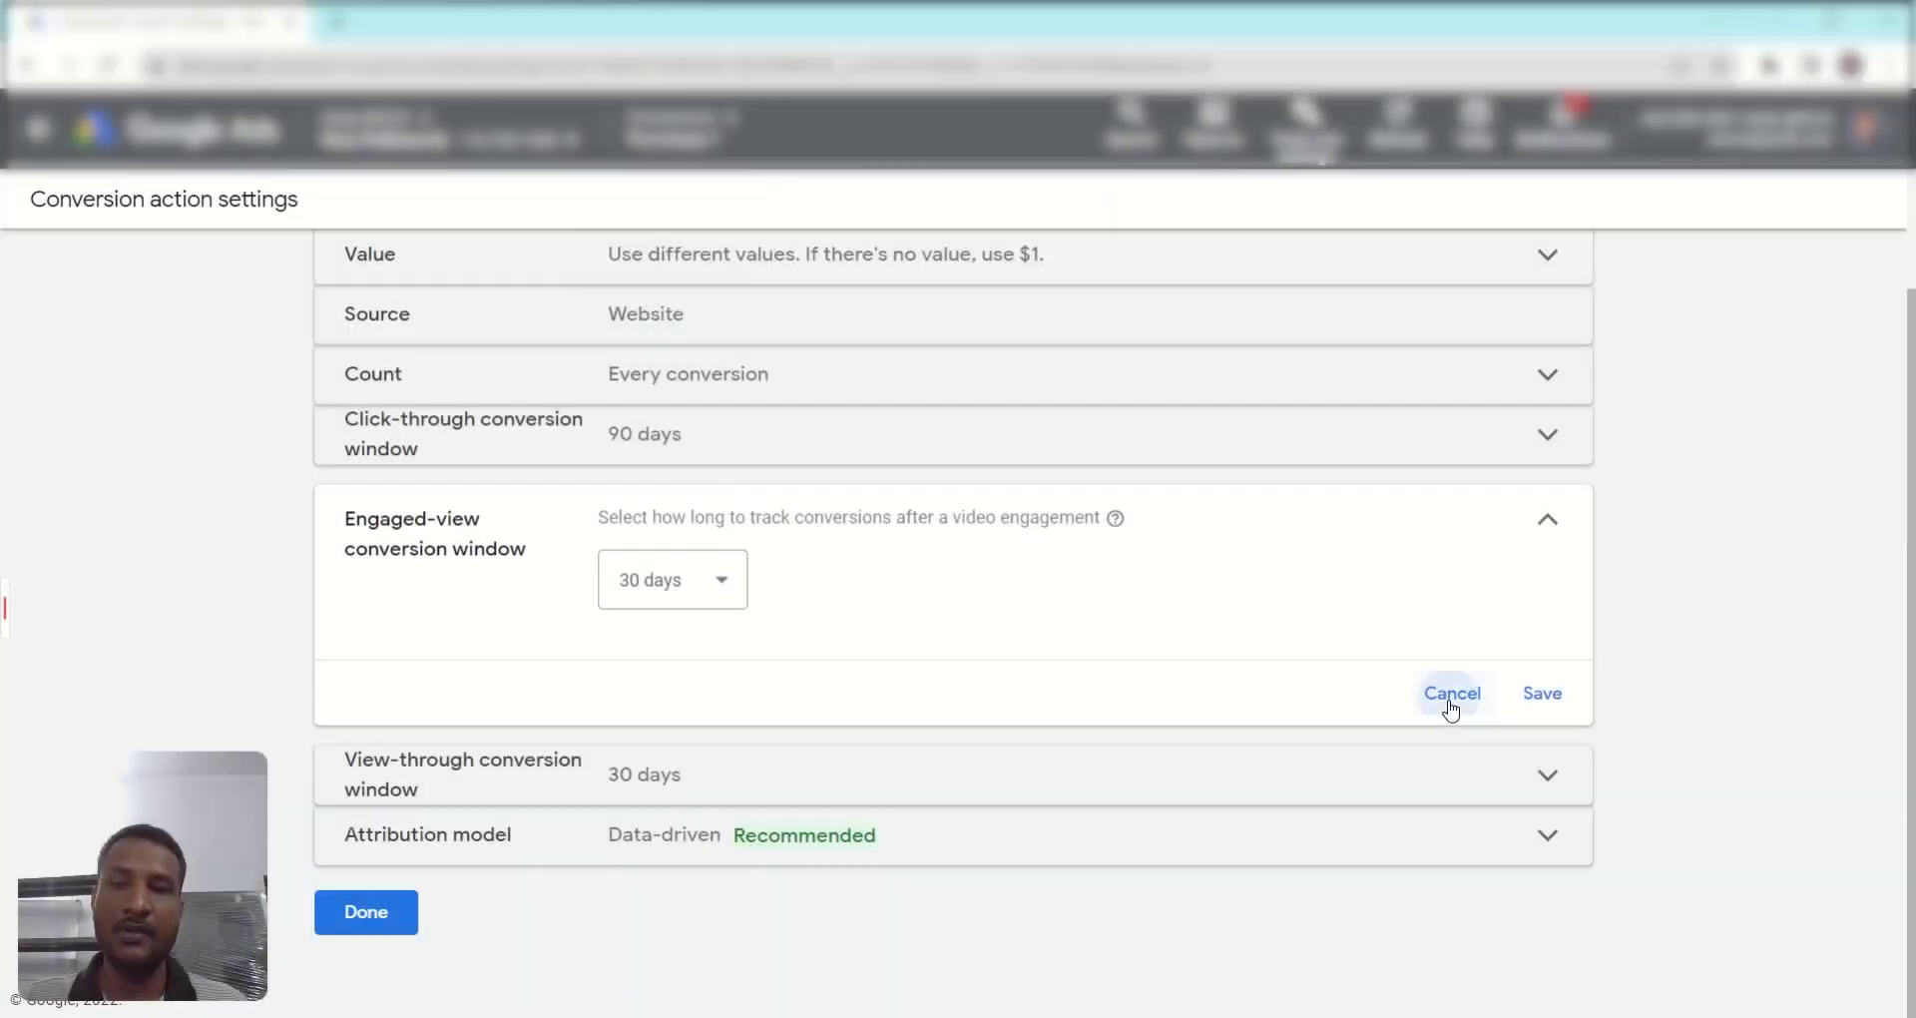
left_click(1447, 695)
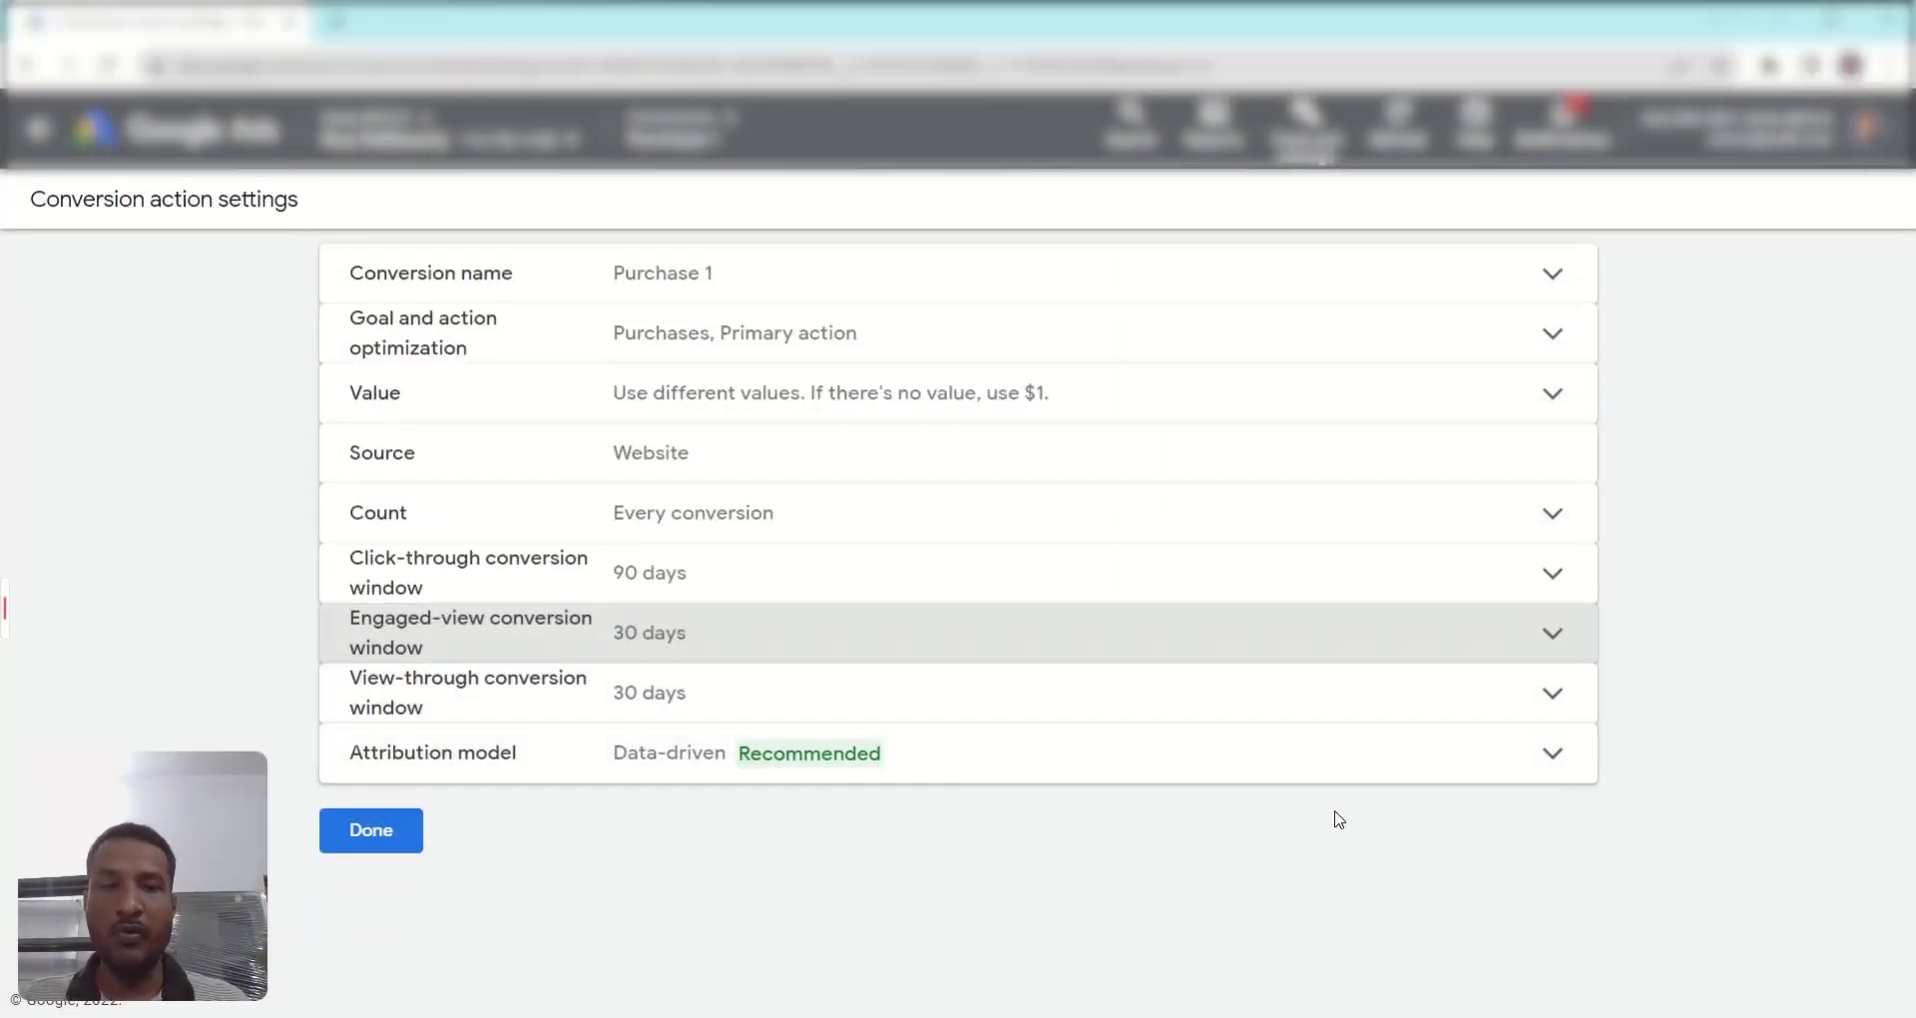
left_click(1545, 711)
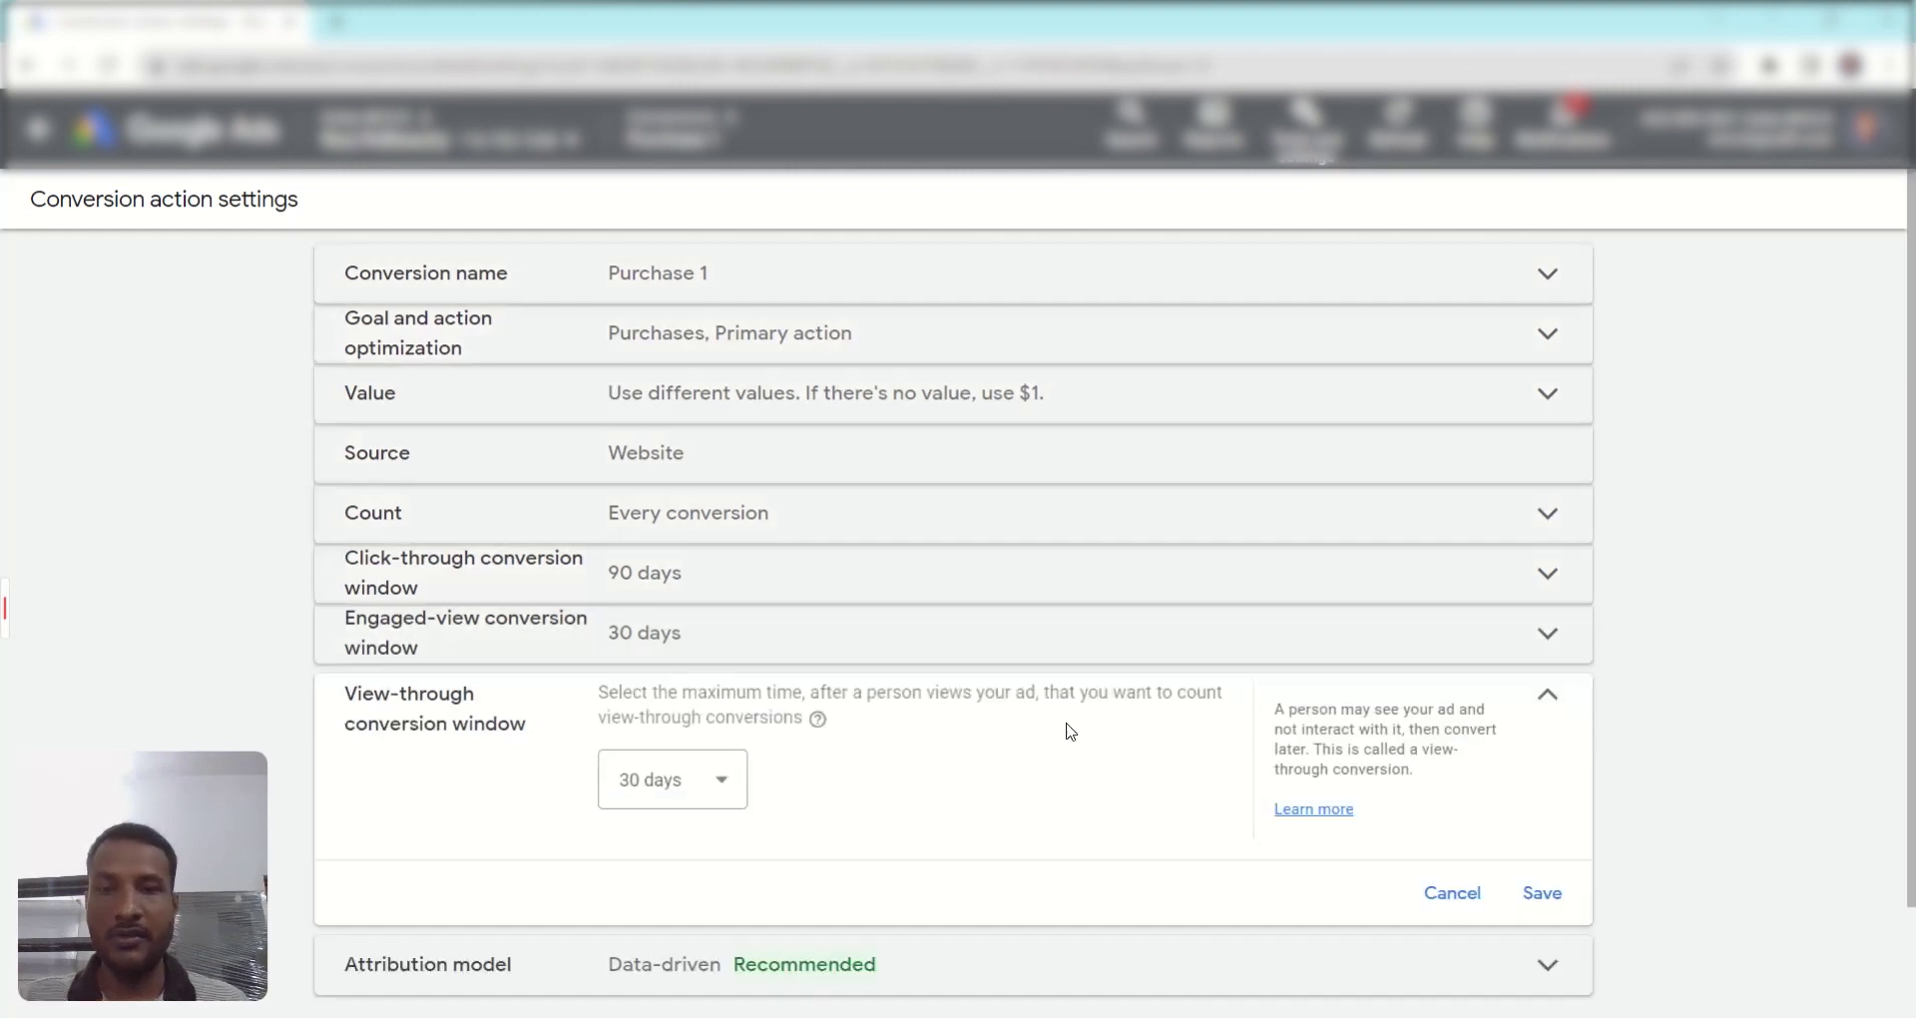
left_click(1452, 916)
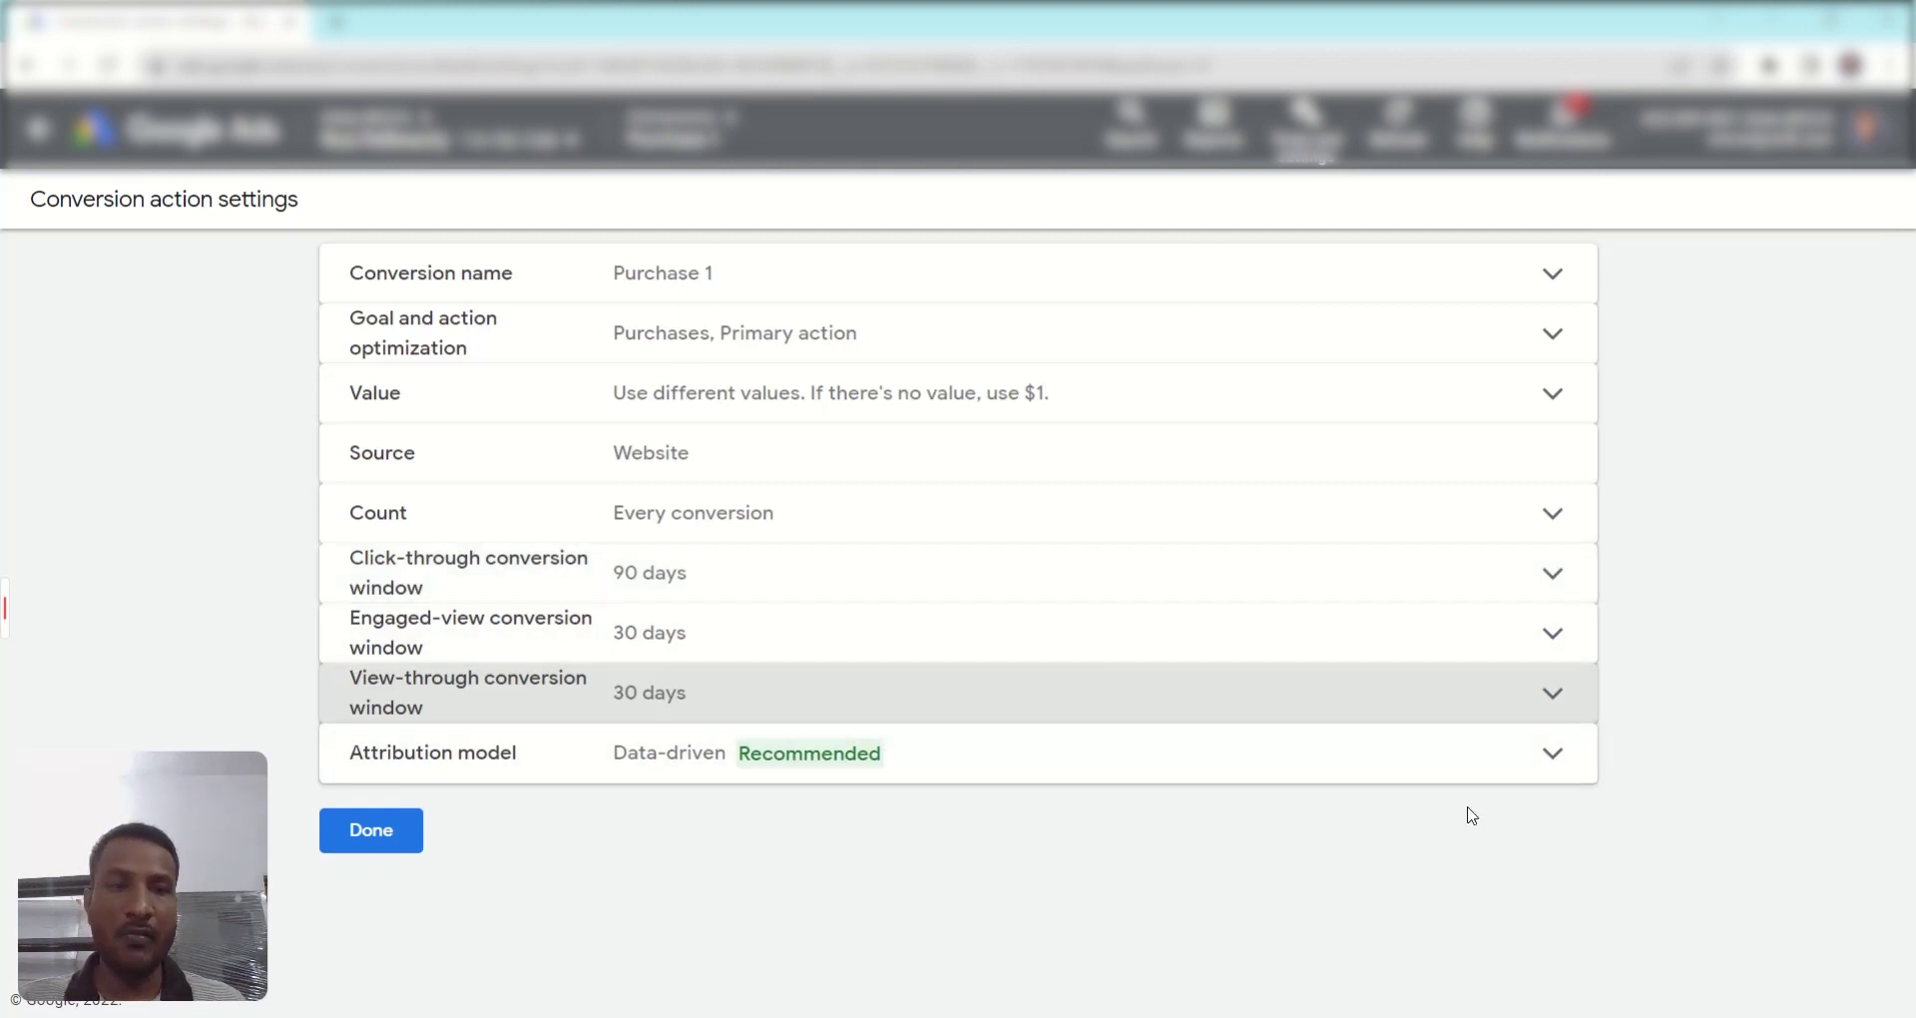
left_click(1549, 768)
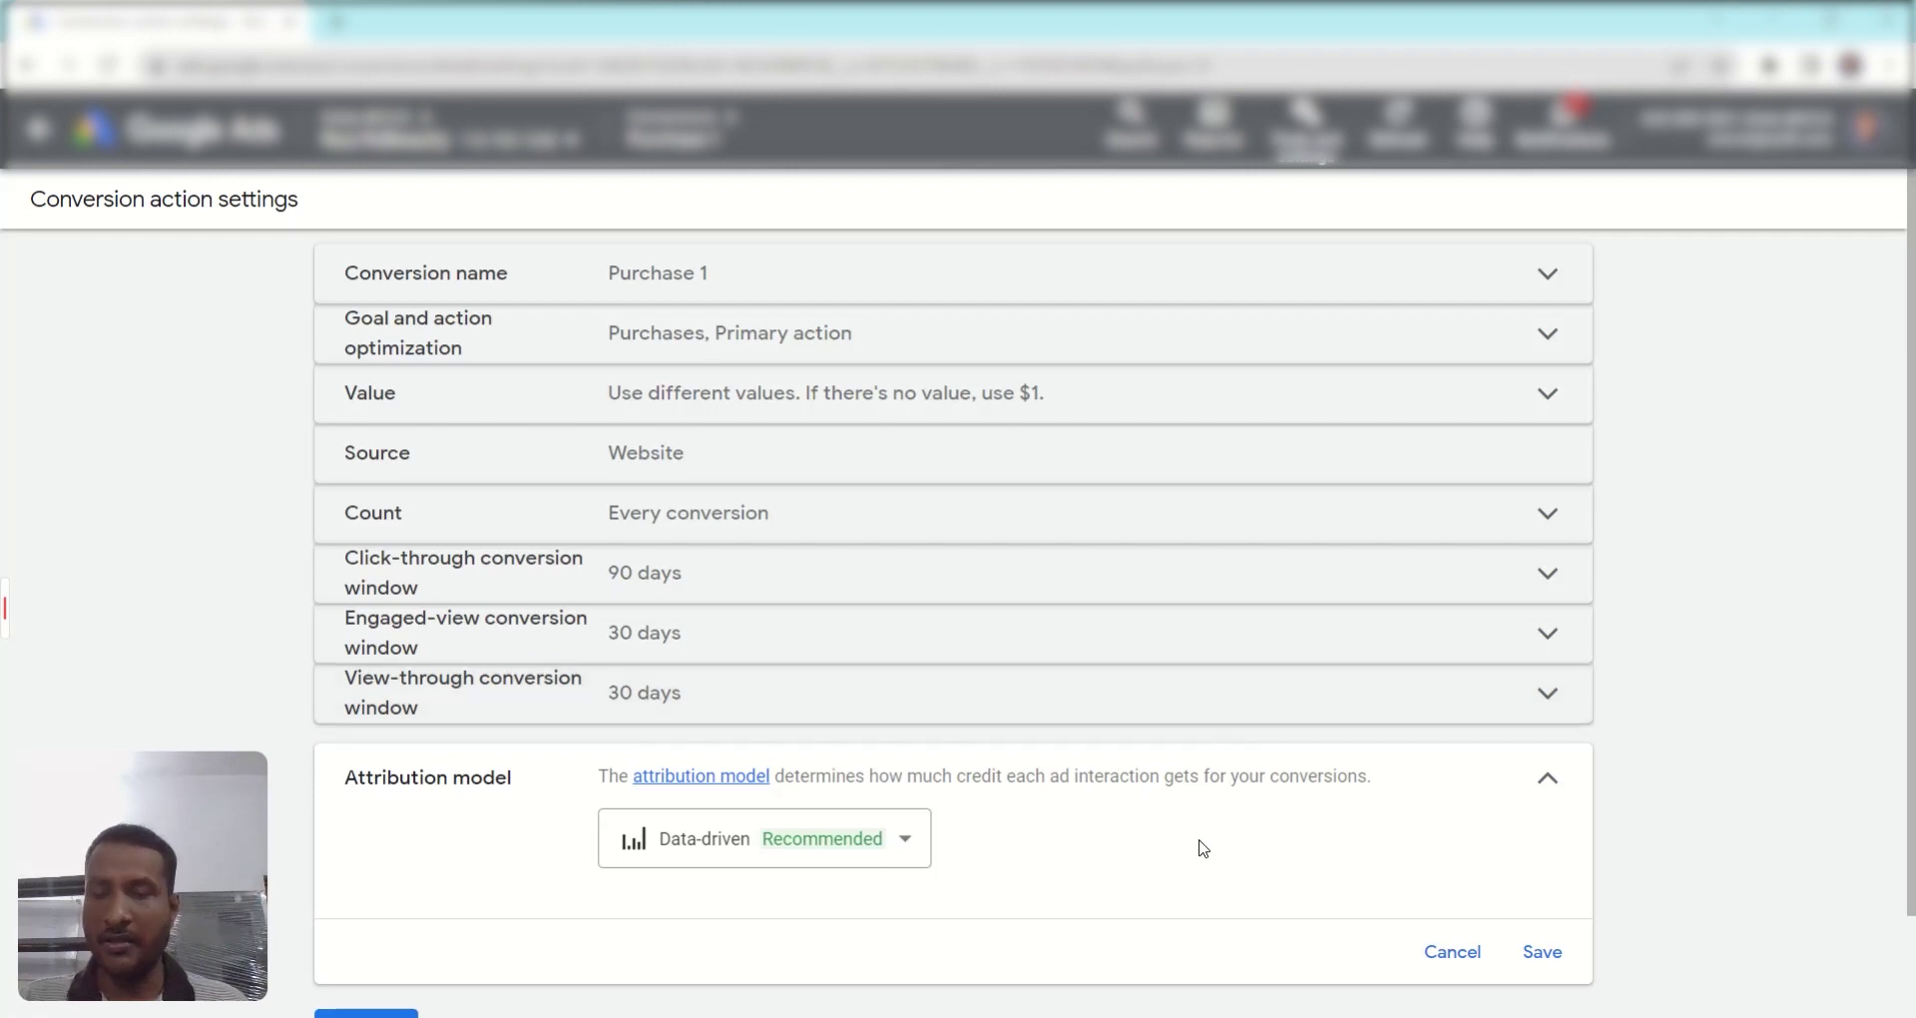
scroll(1169, 837, "down", 1)
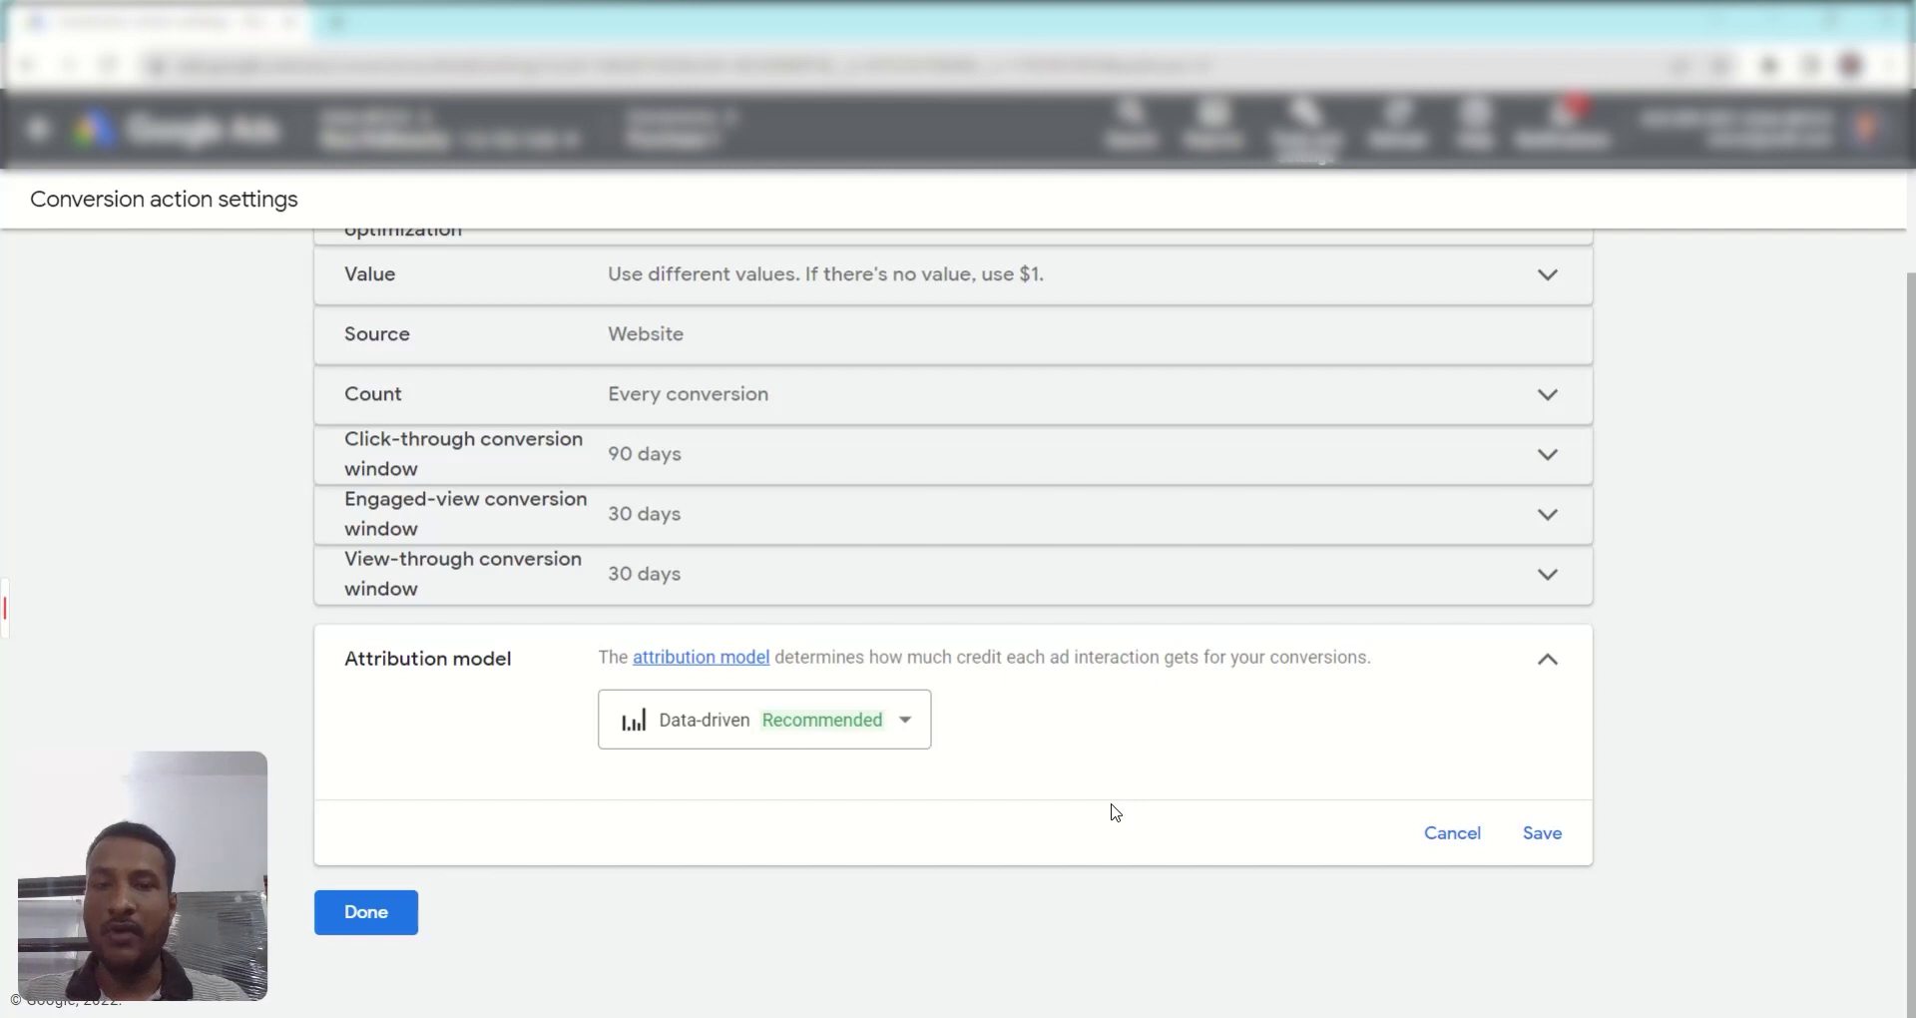
left_click(906, 731)
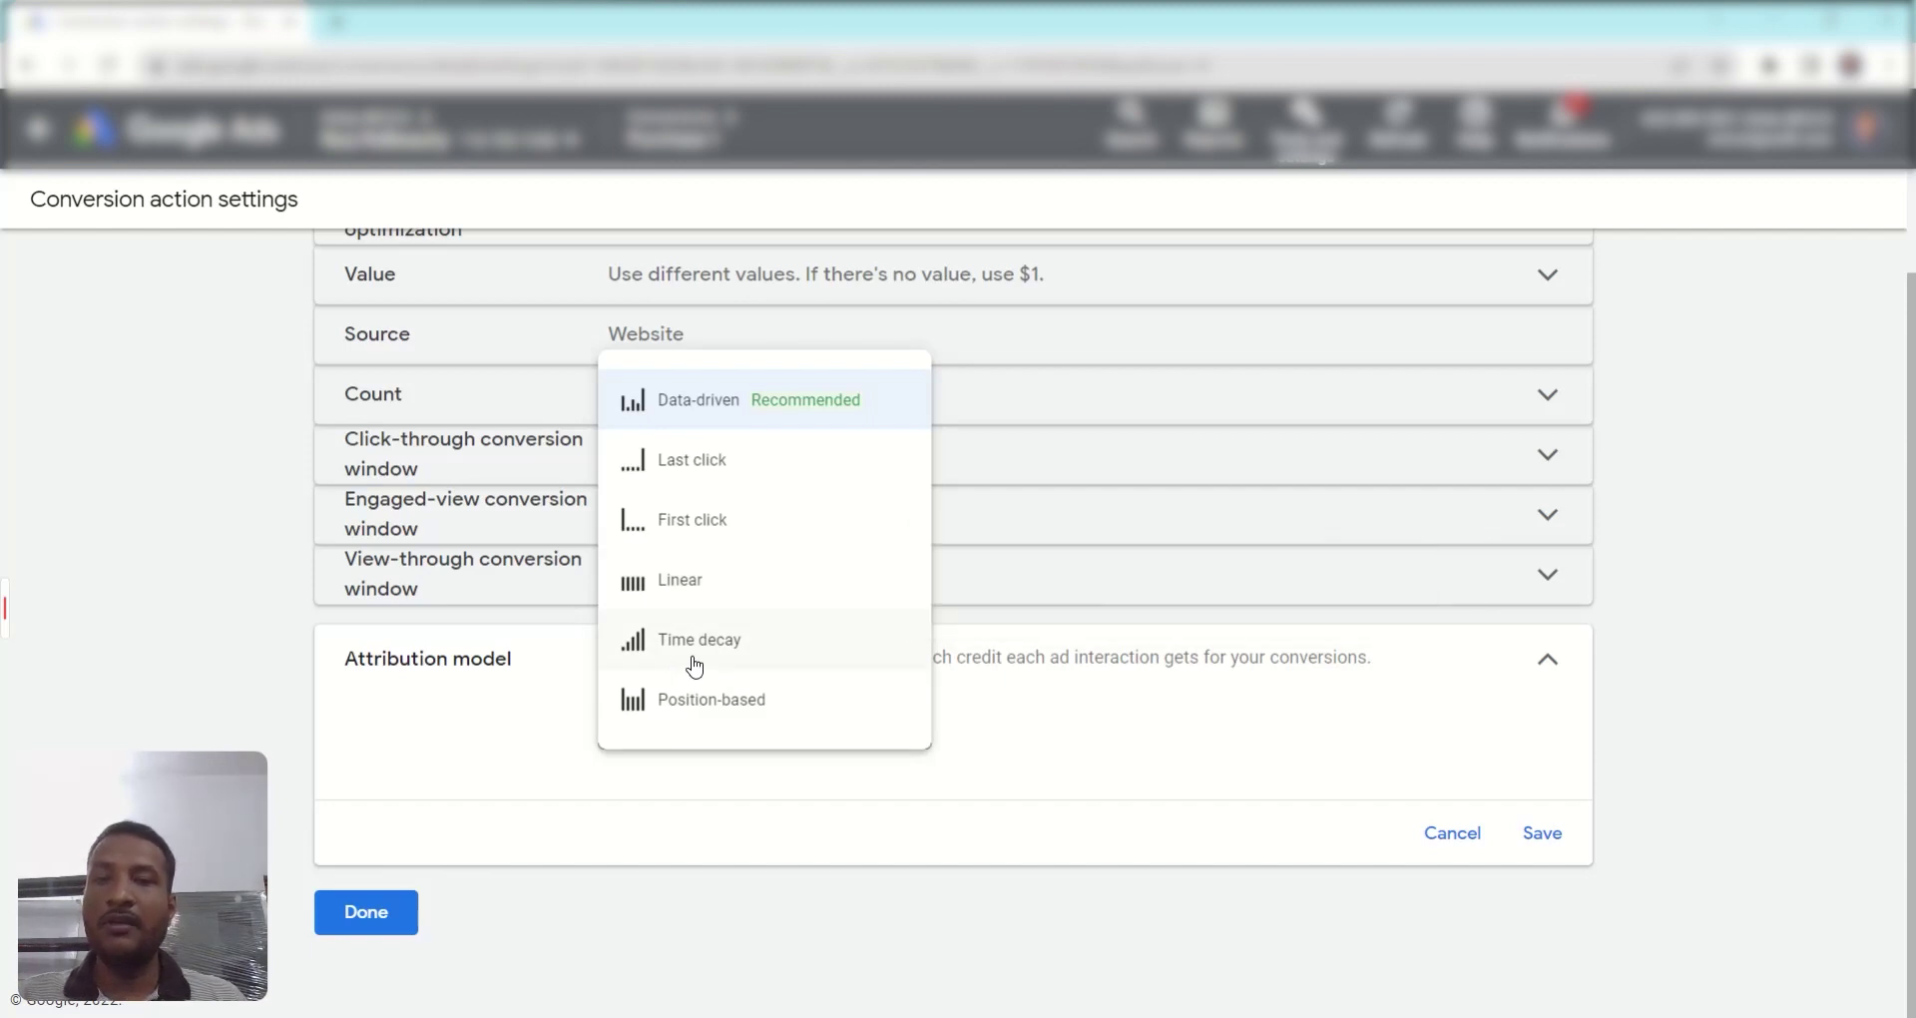
mouse_move(697, 659)
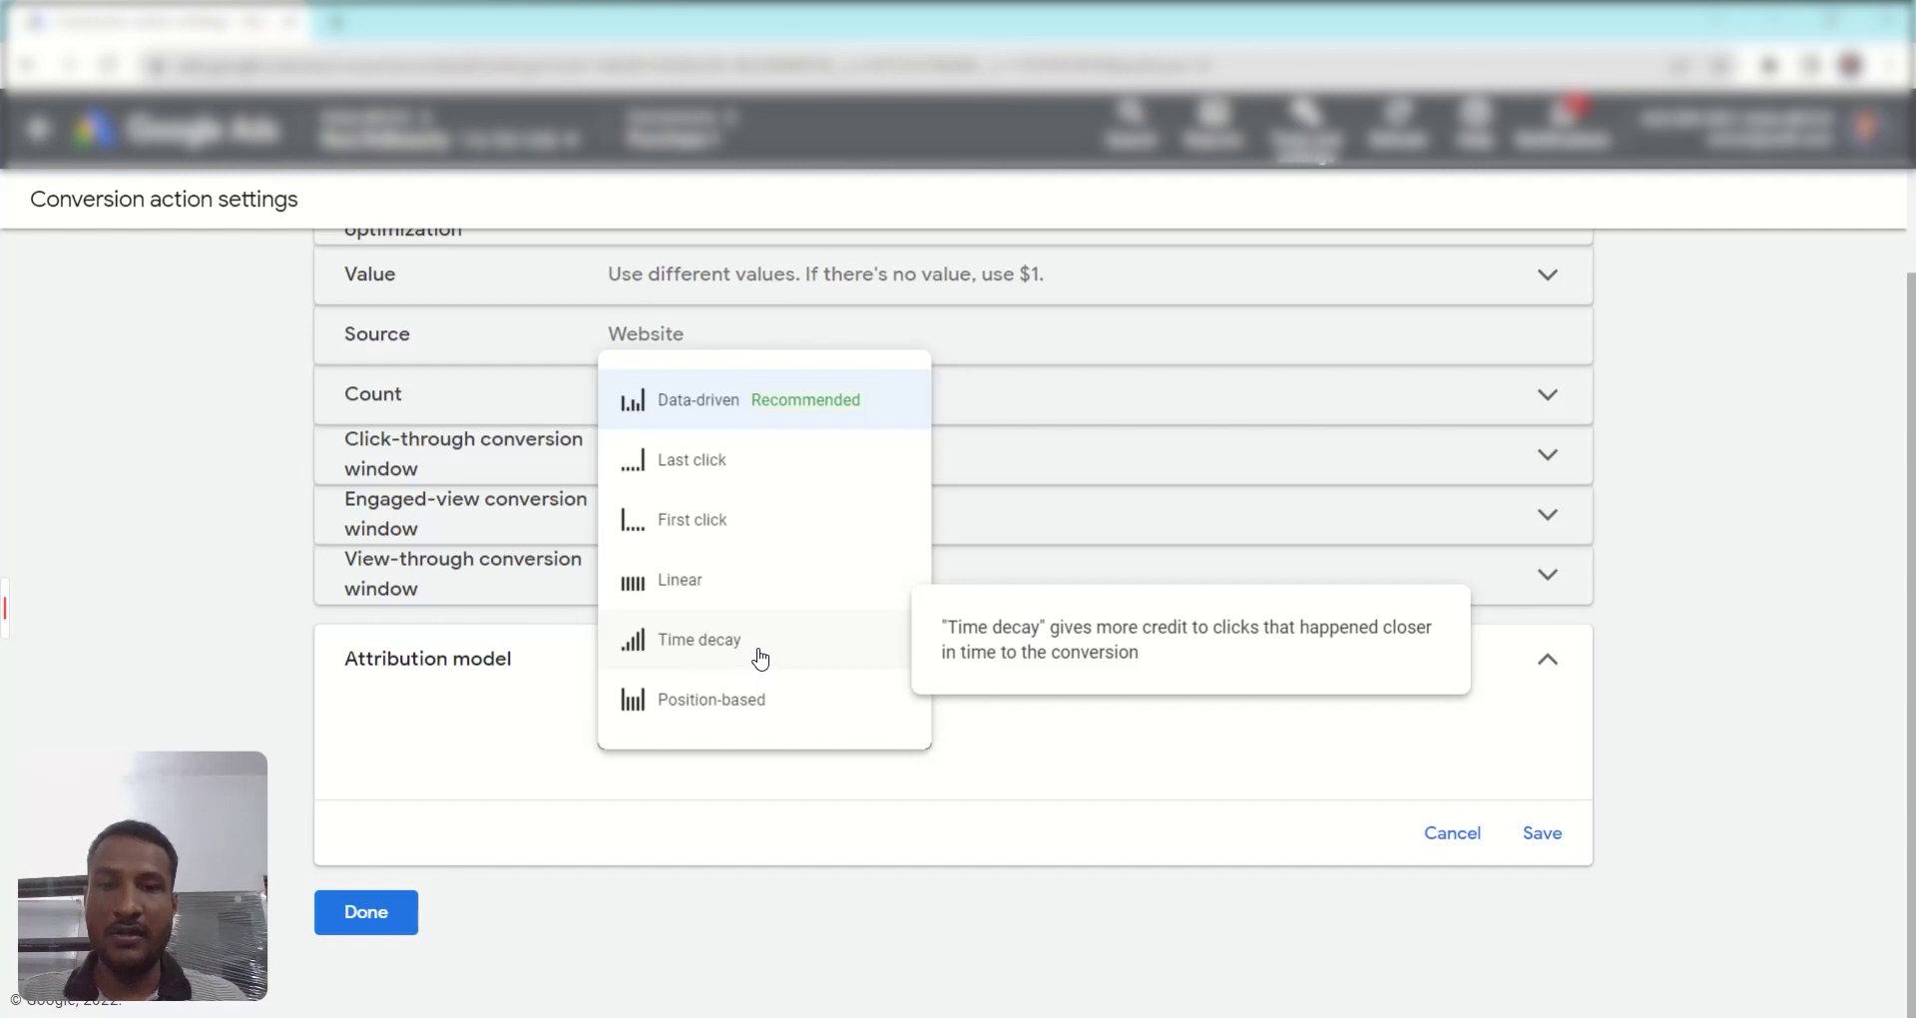
mouse_move(731, 705)
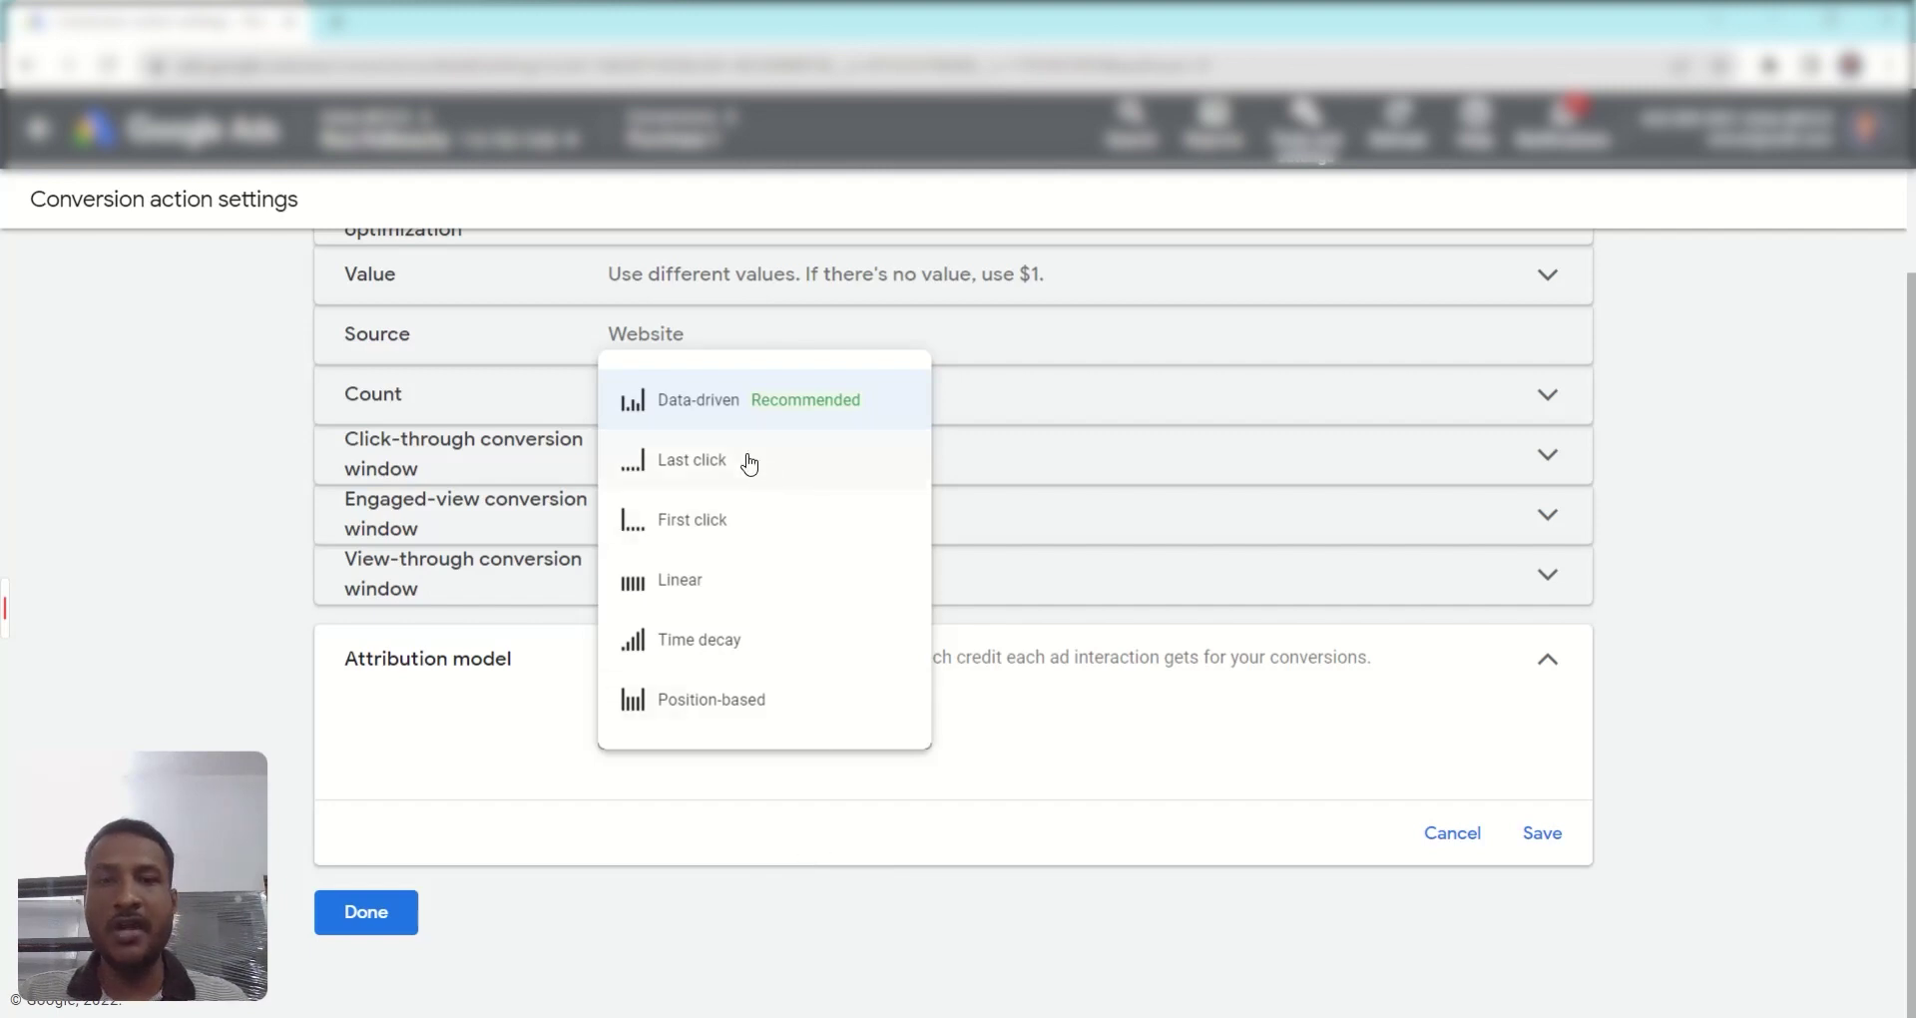
left_click(231, 535)
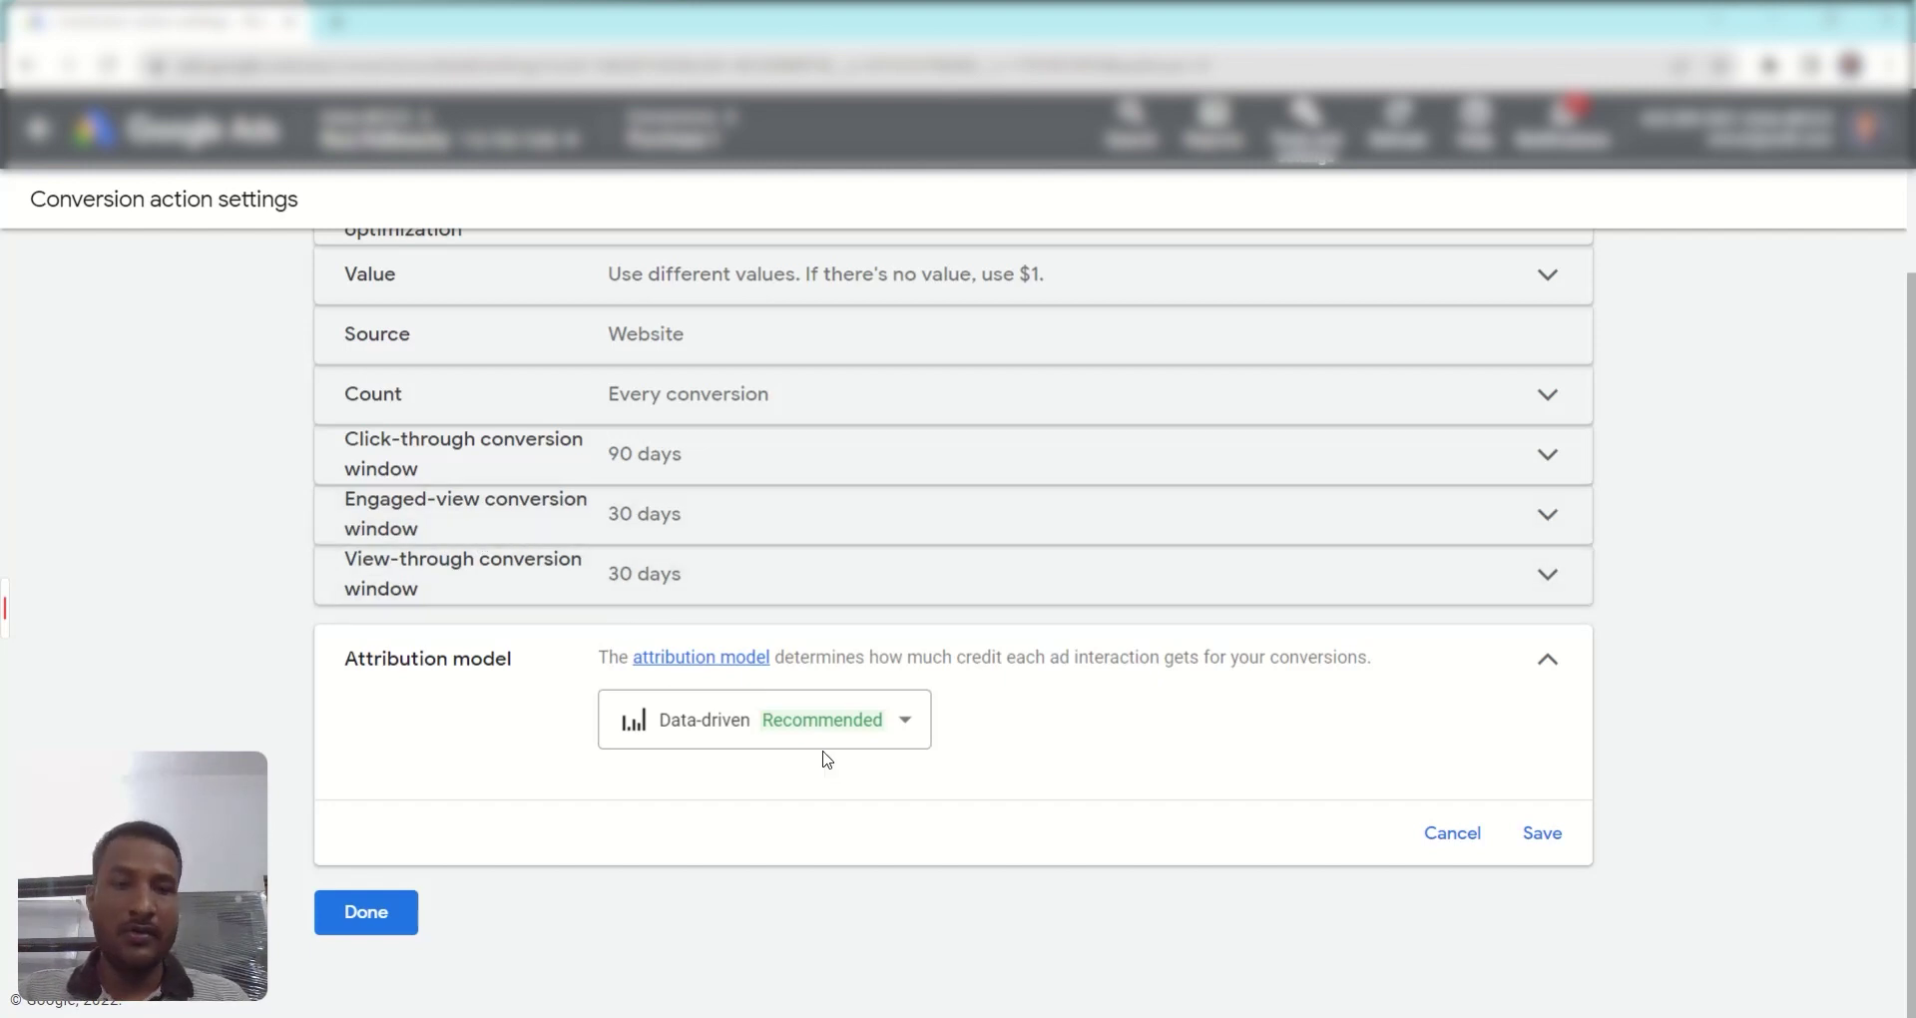
Finish editing Purchase 1 and view the Details tab's Tag setup and Enhanced conversions
left_click(369, 925)
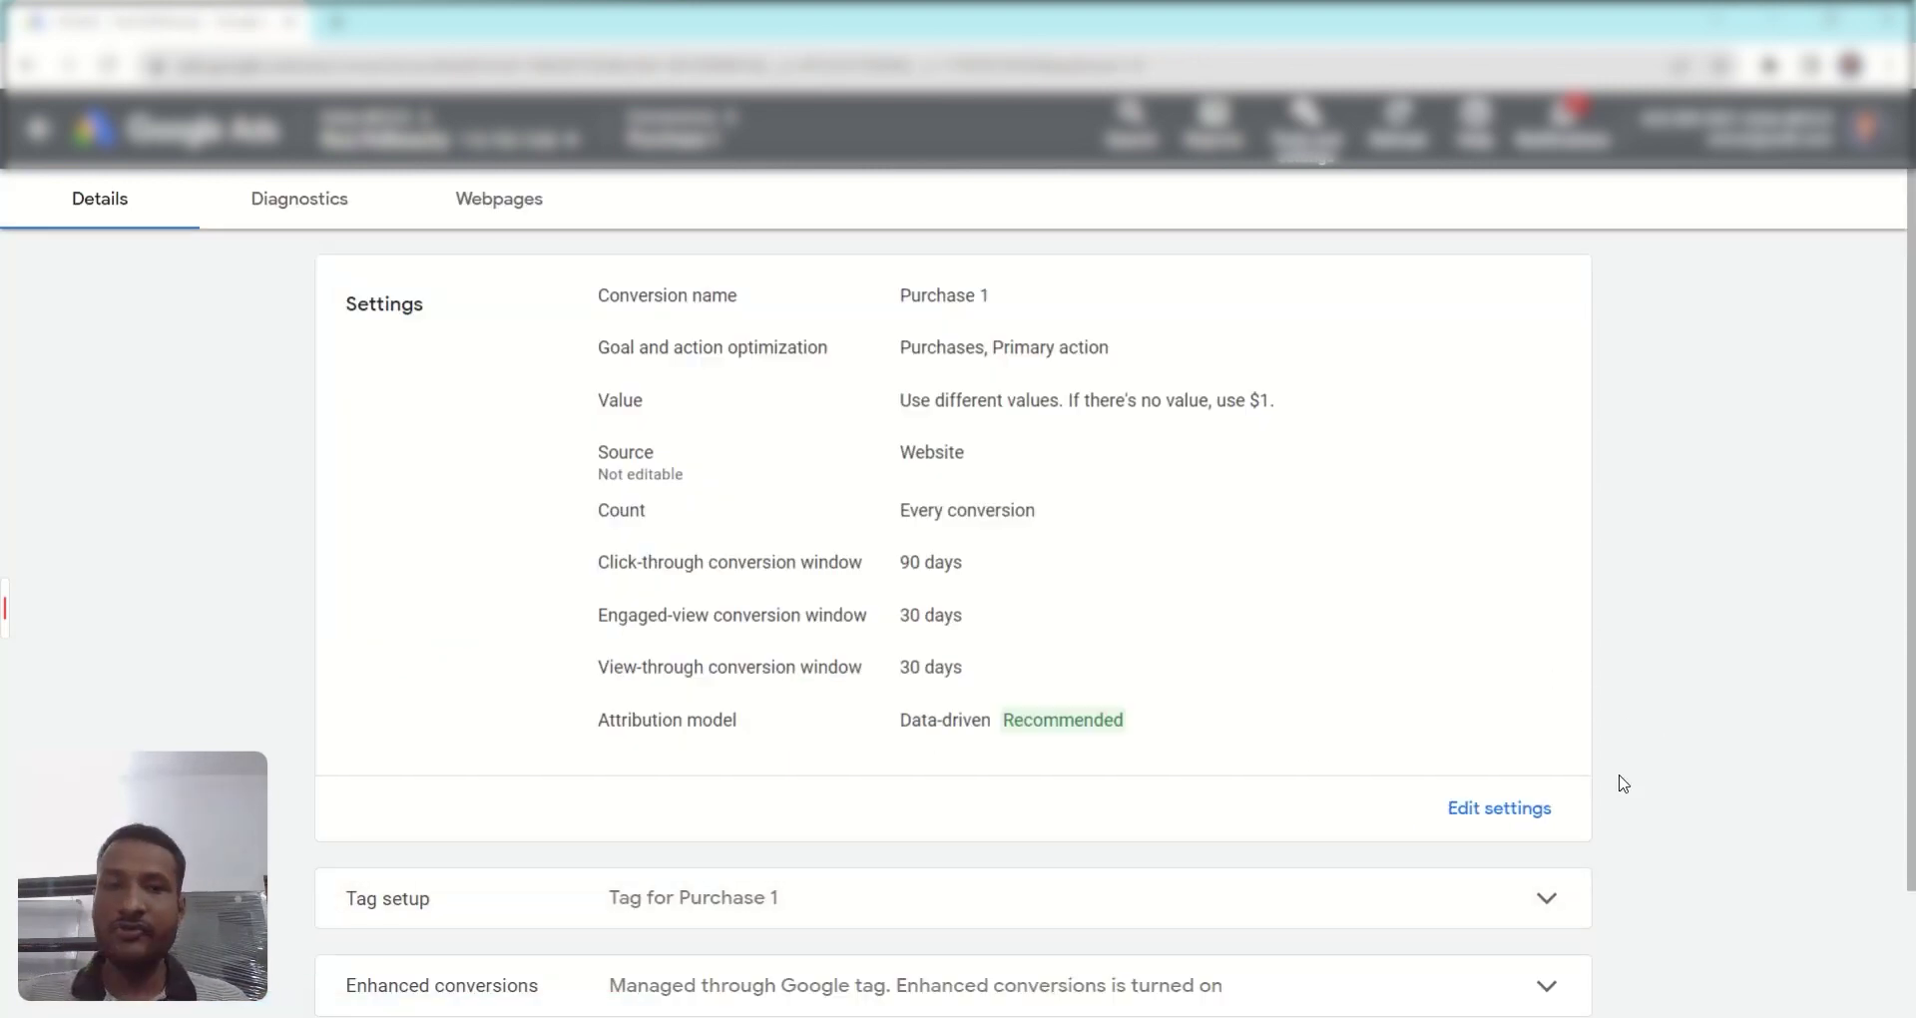
scroll(1674, 763, "down", 2)
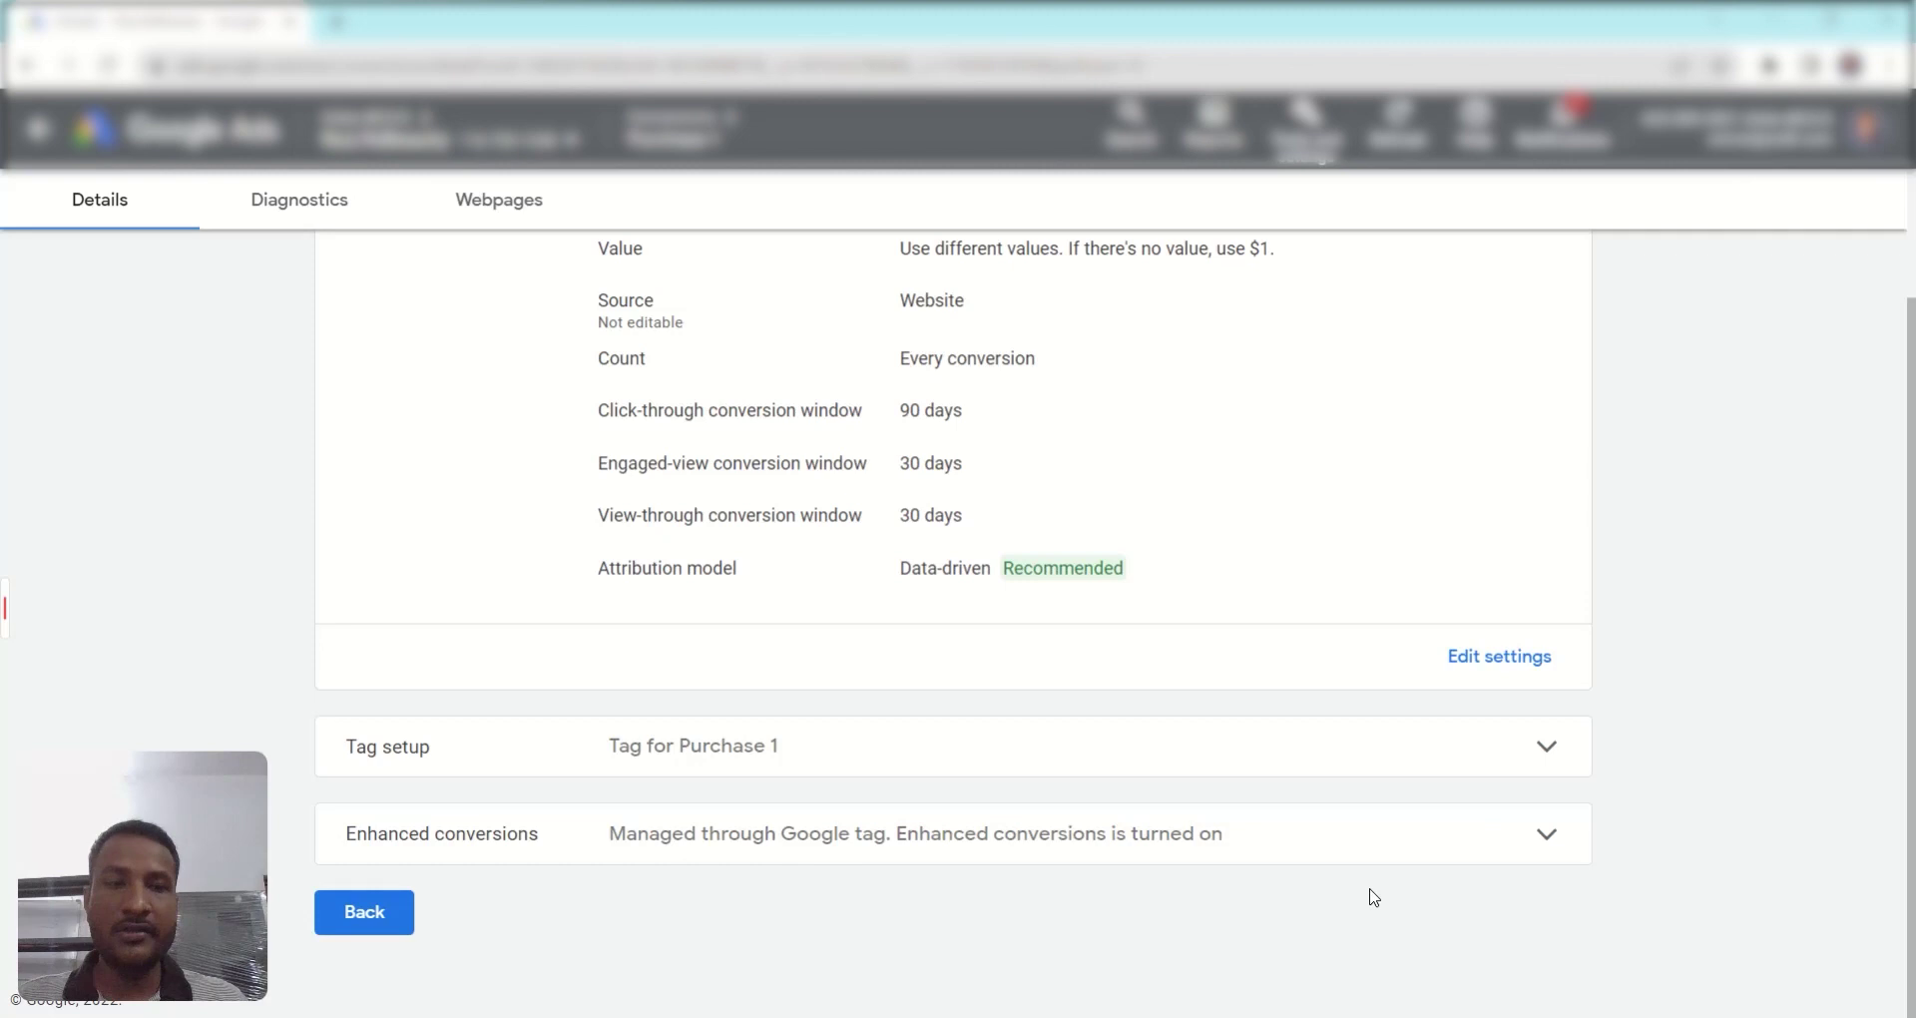
Inspect the Email, Phone and Name and address enhanced conversions fields, then go back to Conversions
left_click(1544, 836)
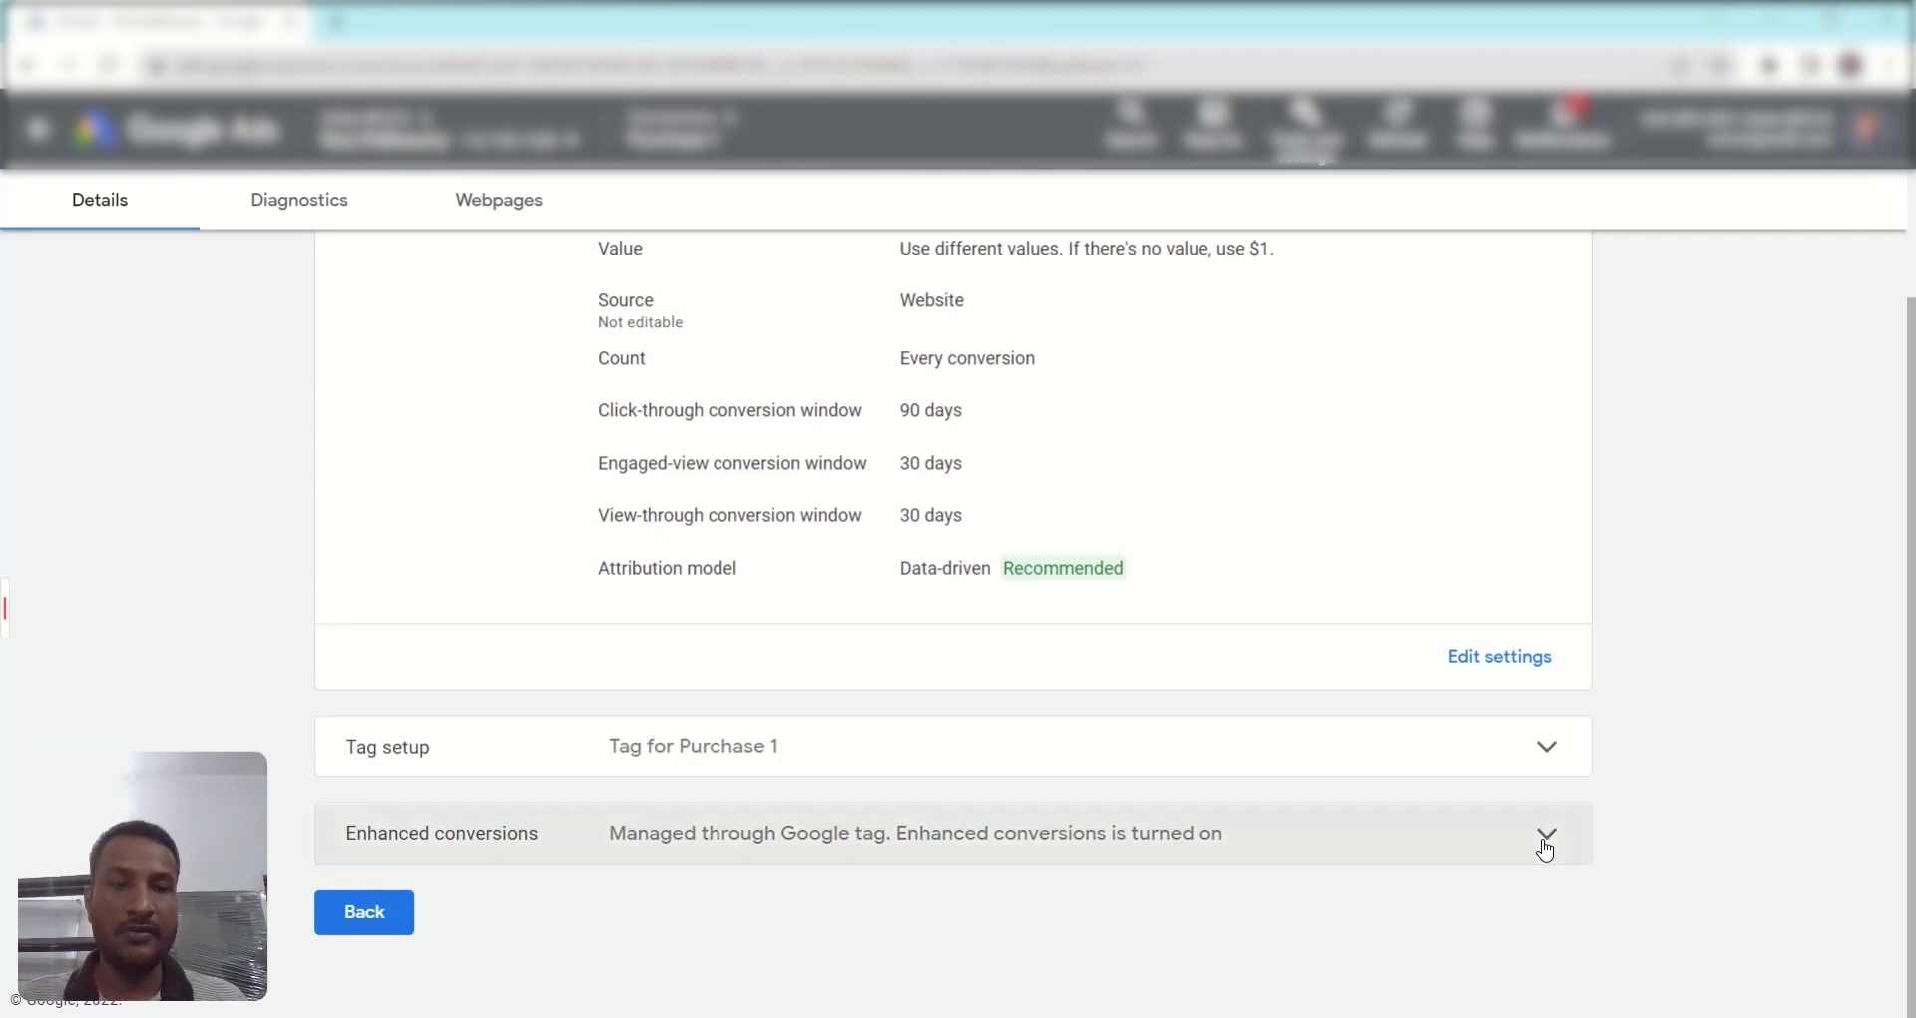
scroll(1676, 830, "down", 3)
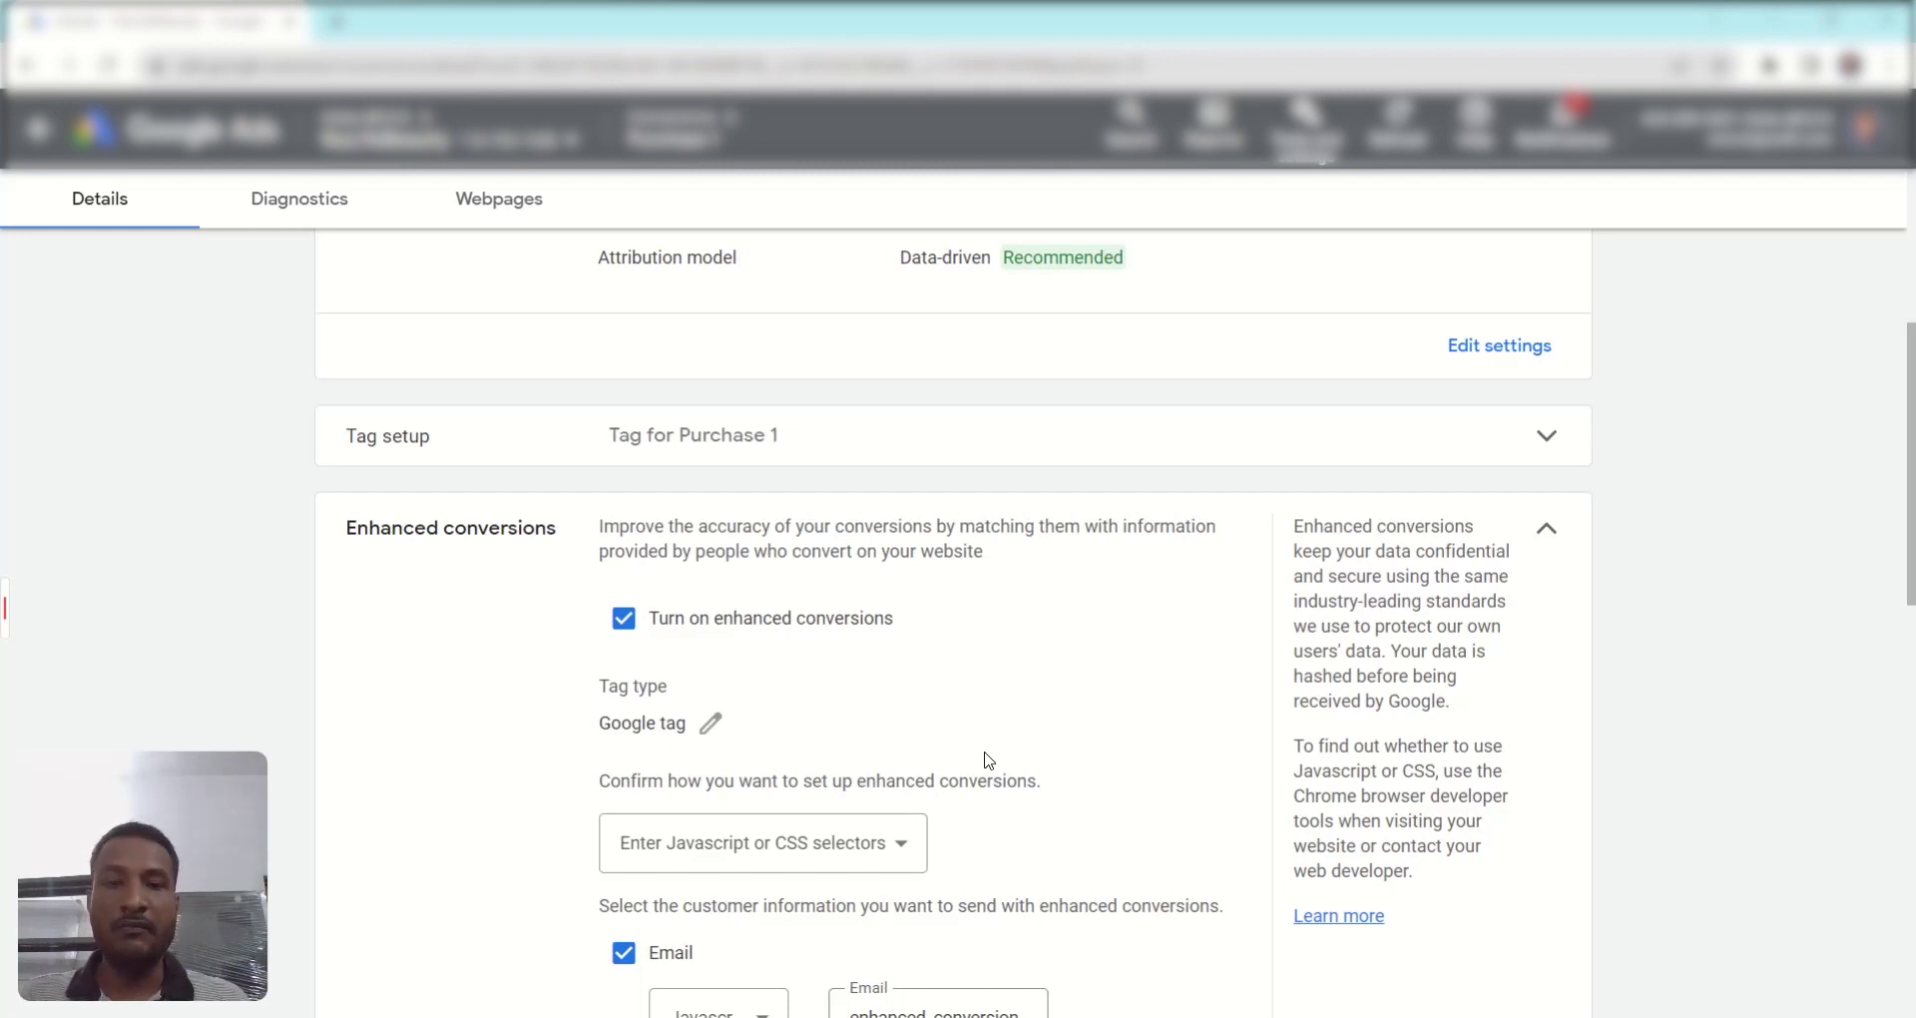
scroll(1131, 780, "down", 2)
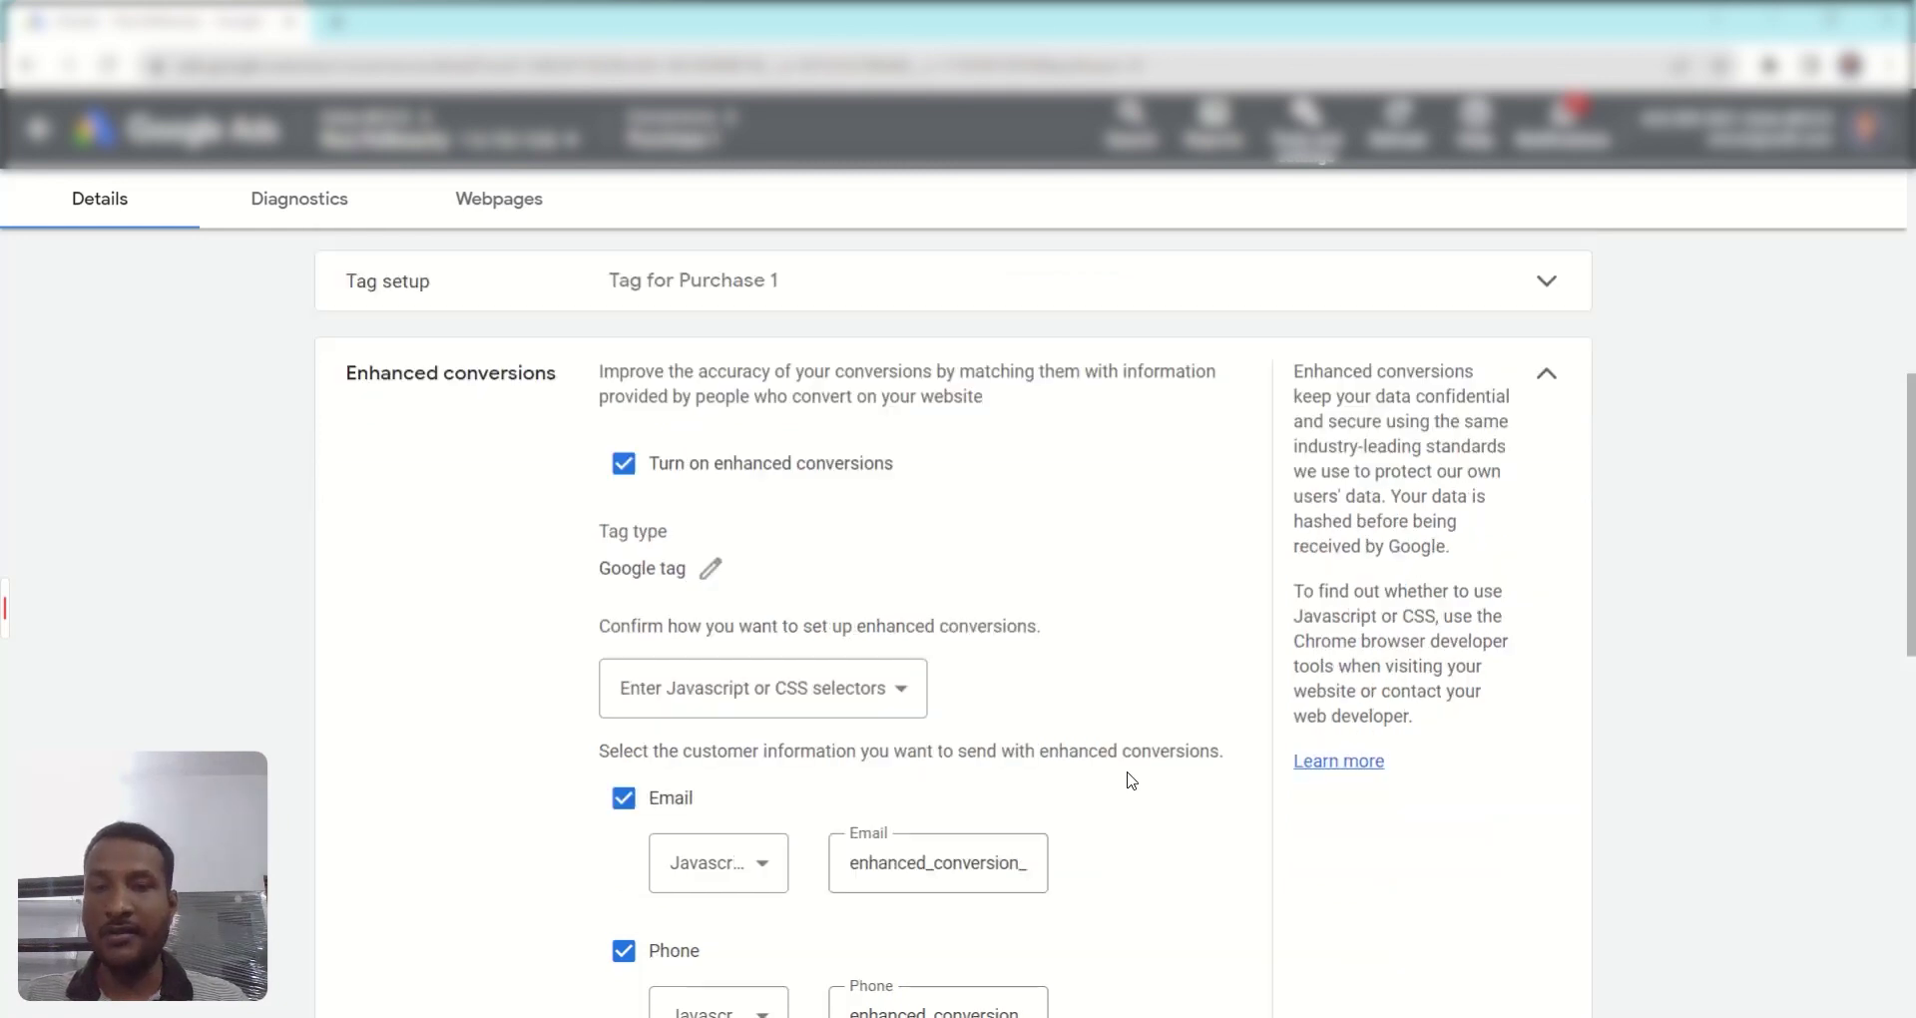
scroll(1127, 778, "down", 2)
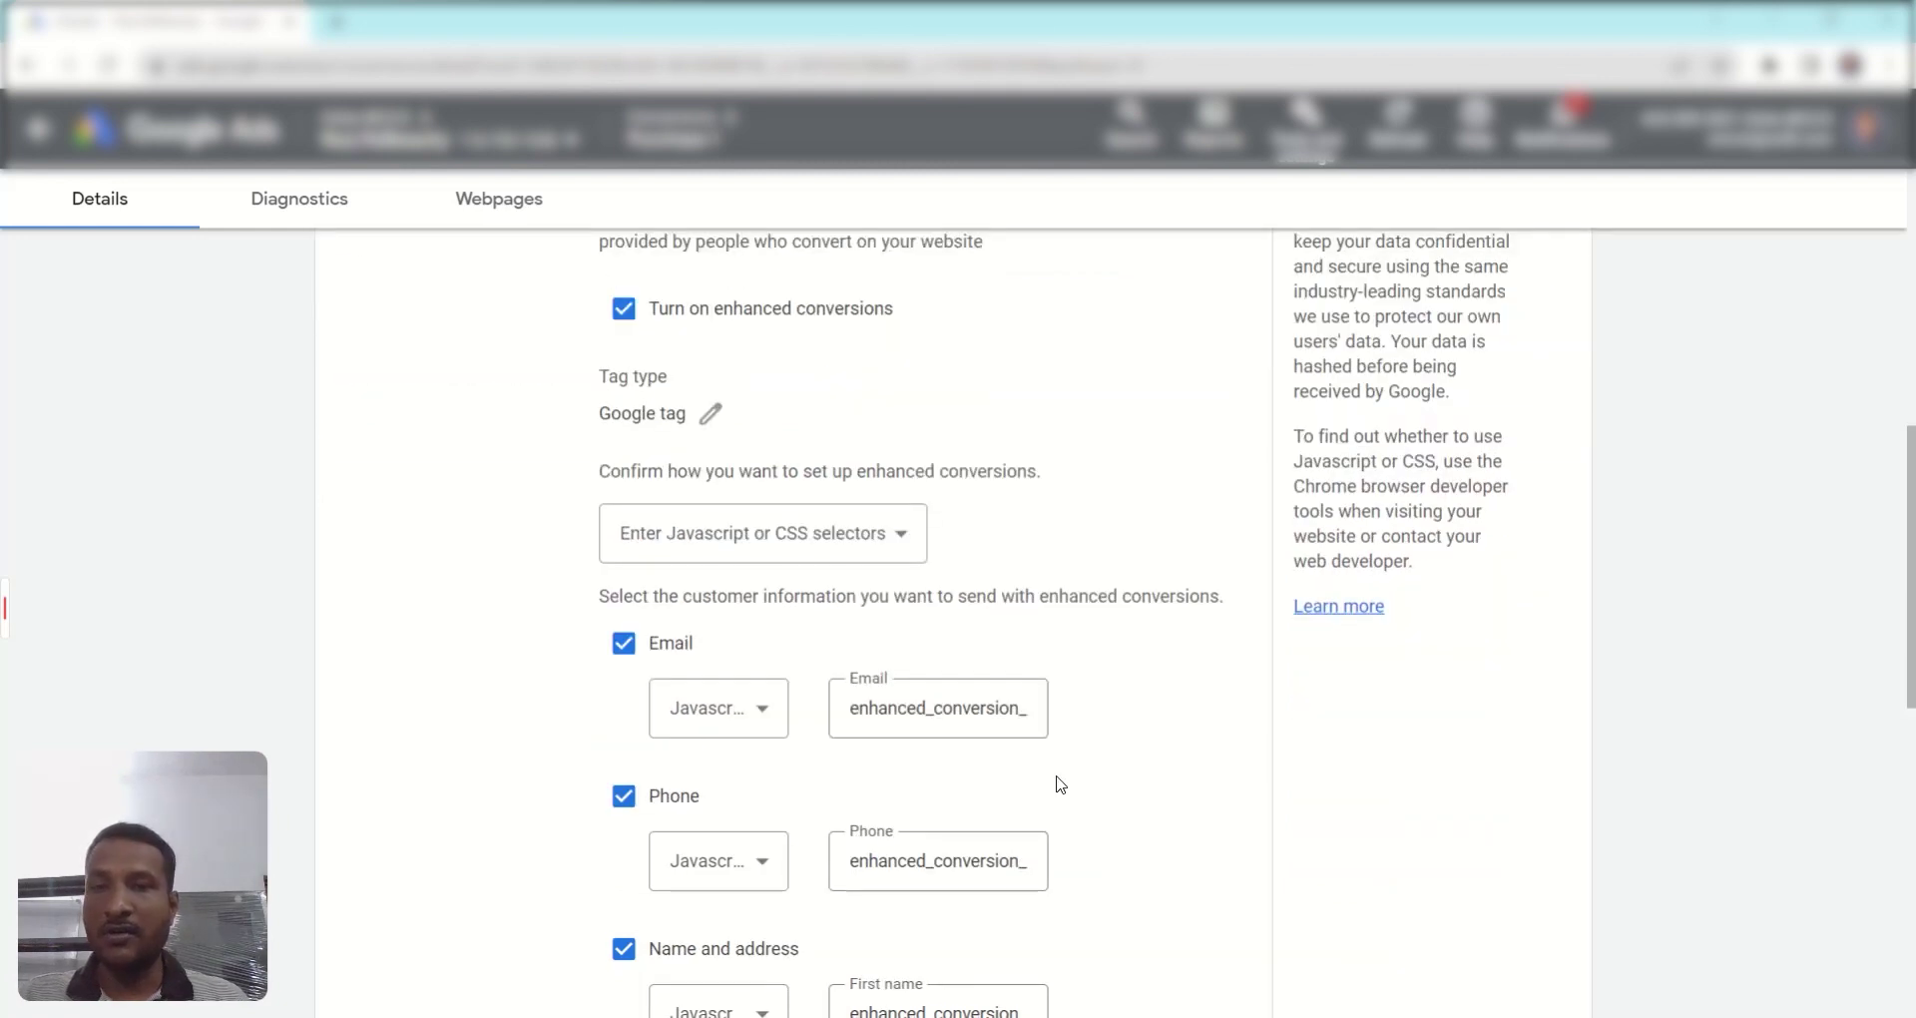
scroll(699, 739, "down", 2)
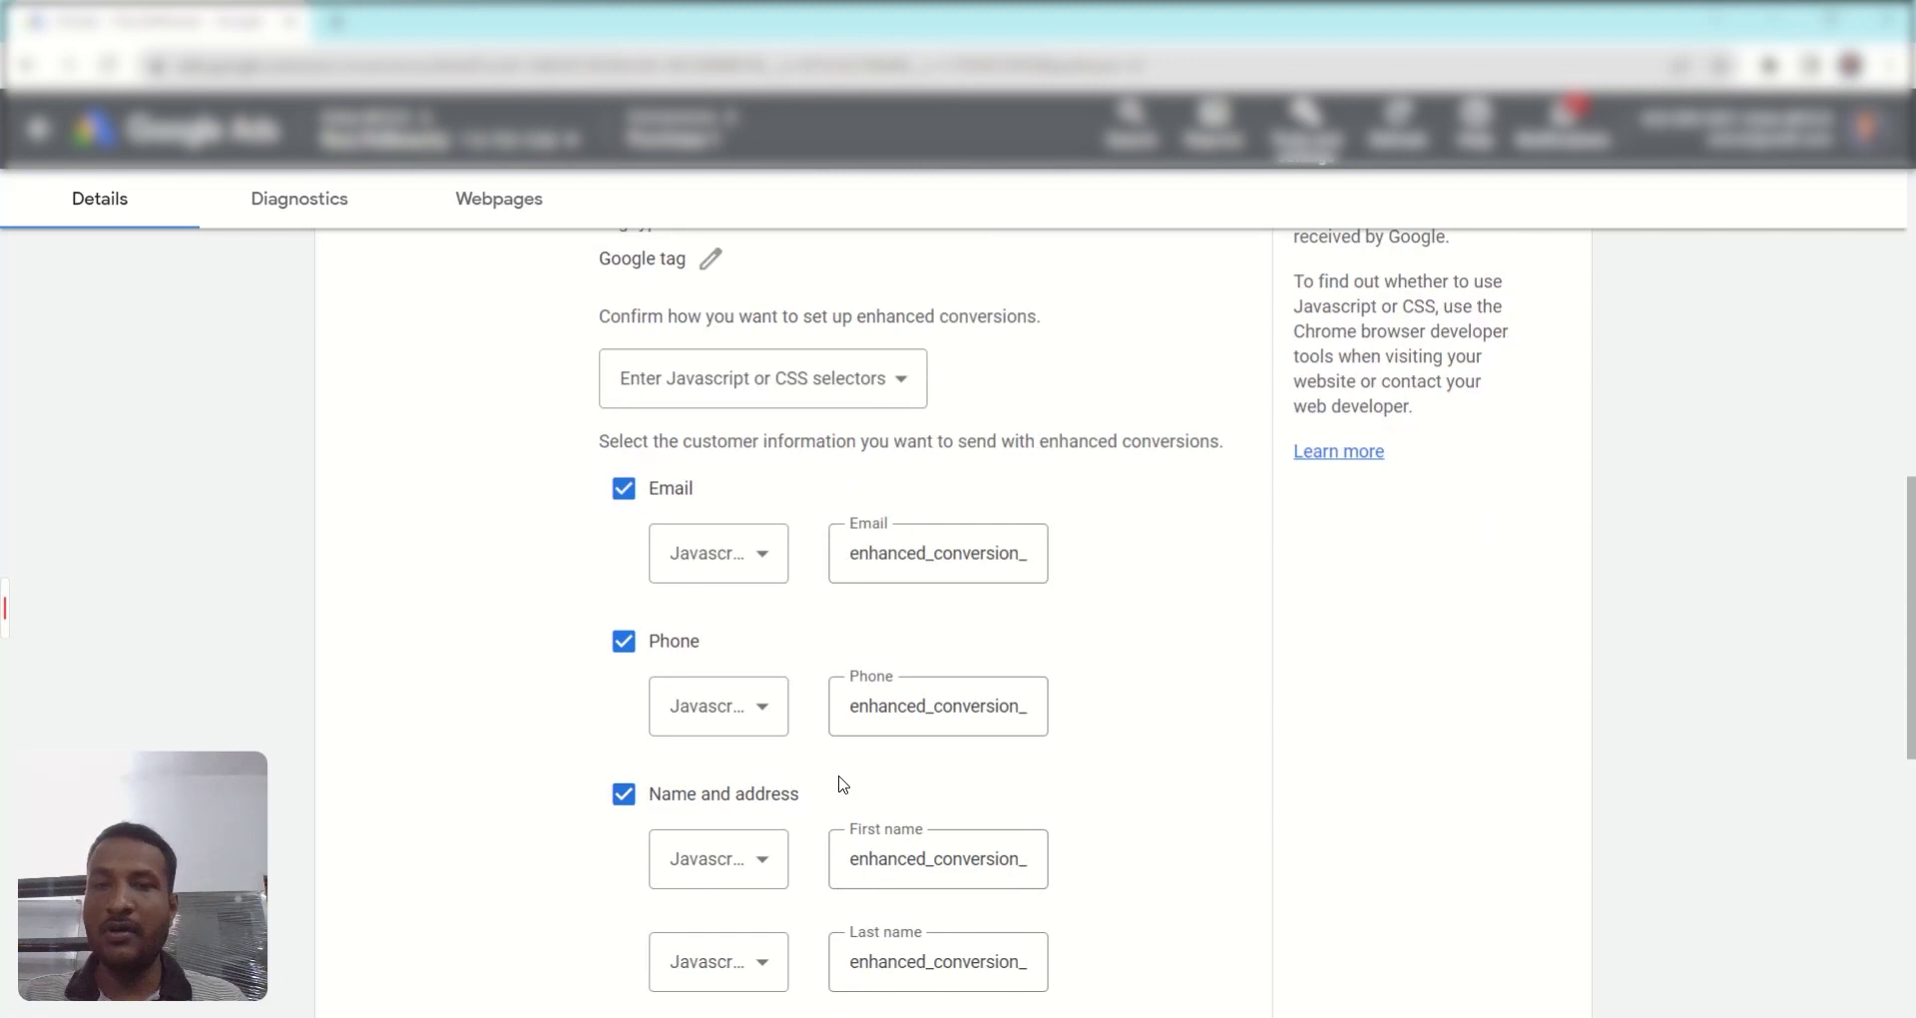
scroll(848, 778, "down", 2)
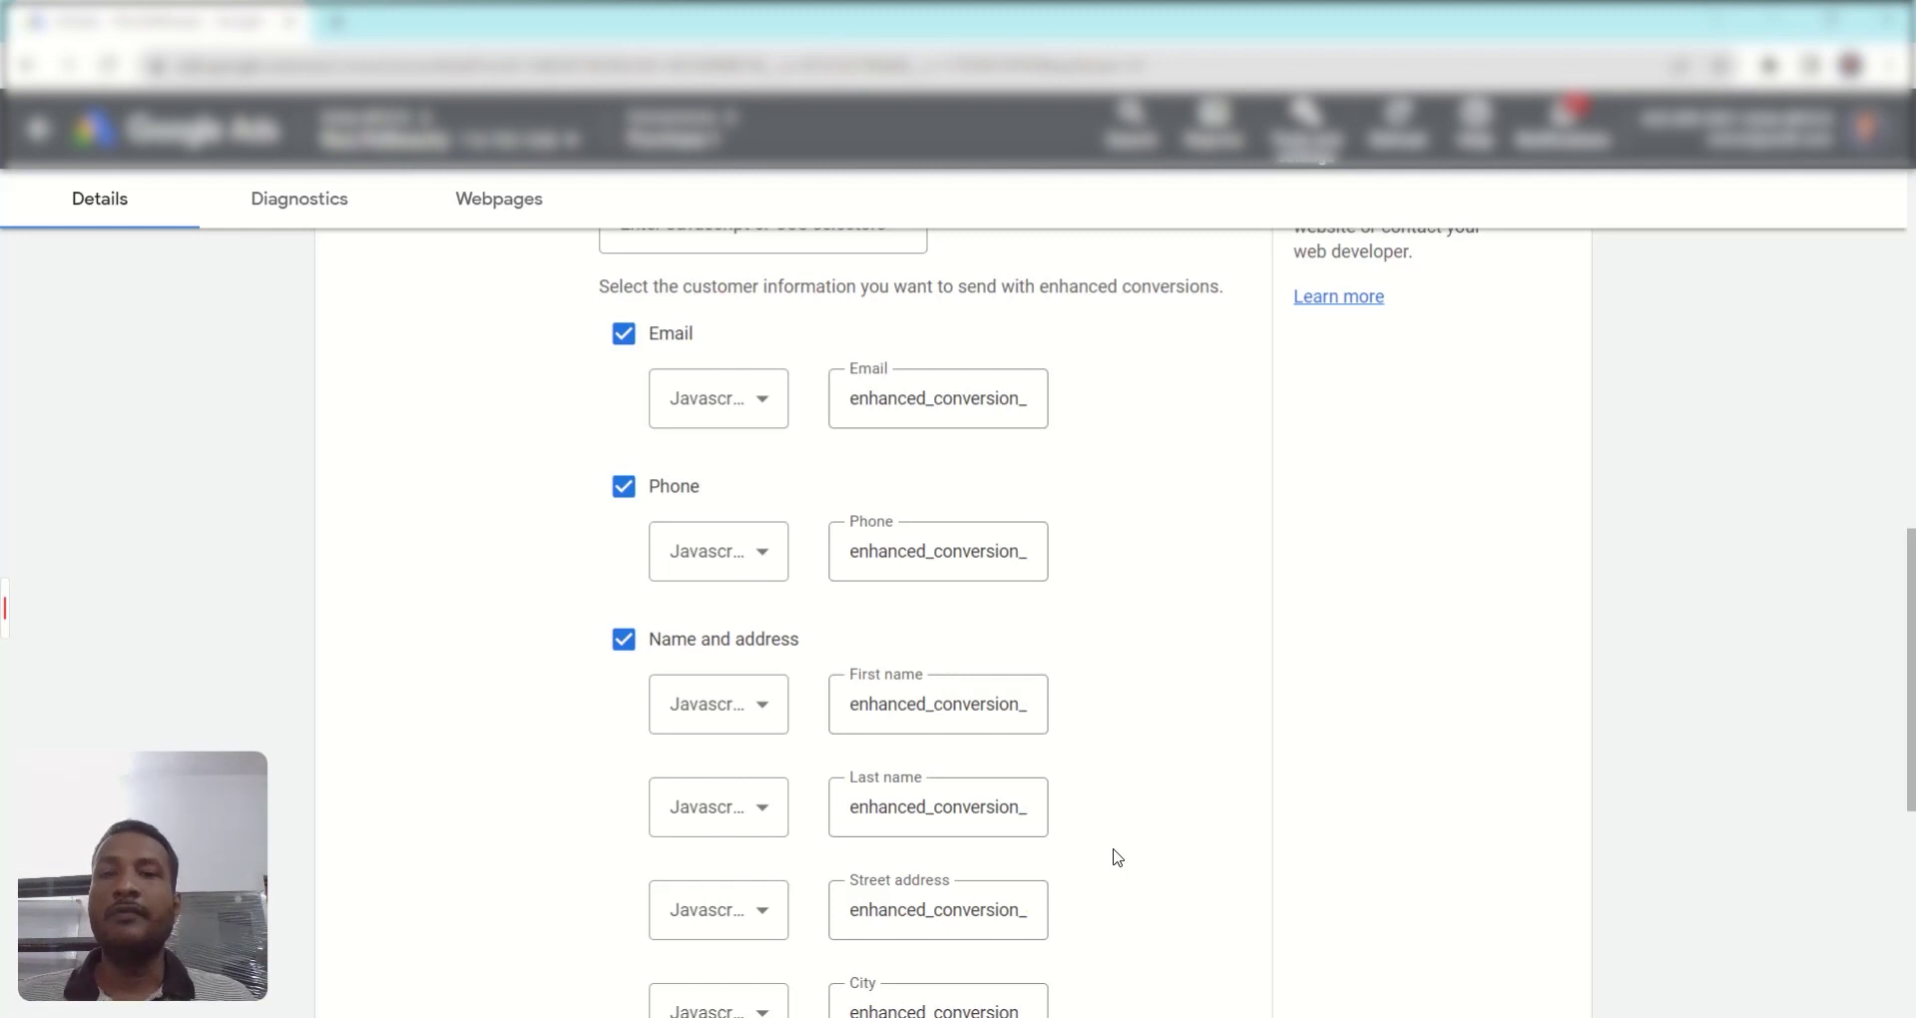
scroll(1116, 856, "up", 2)
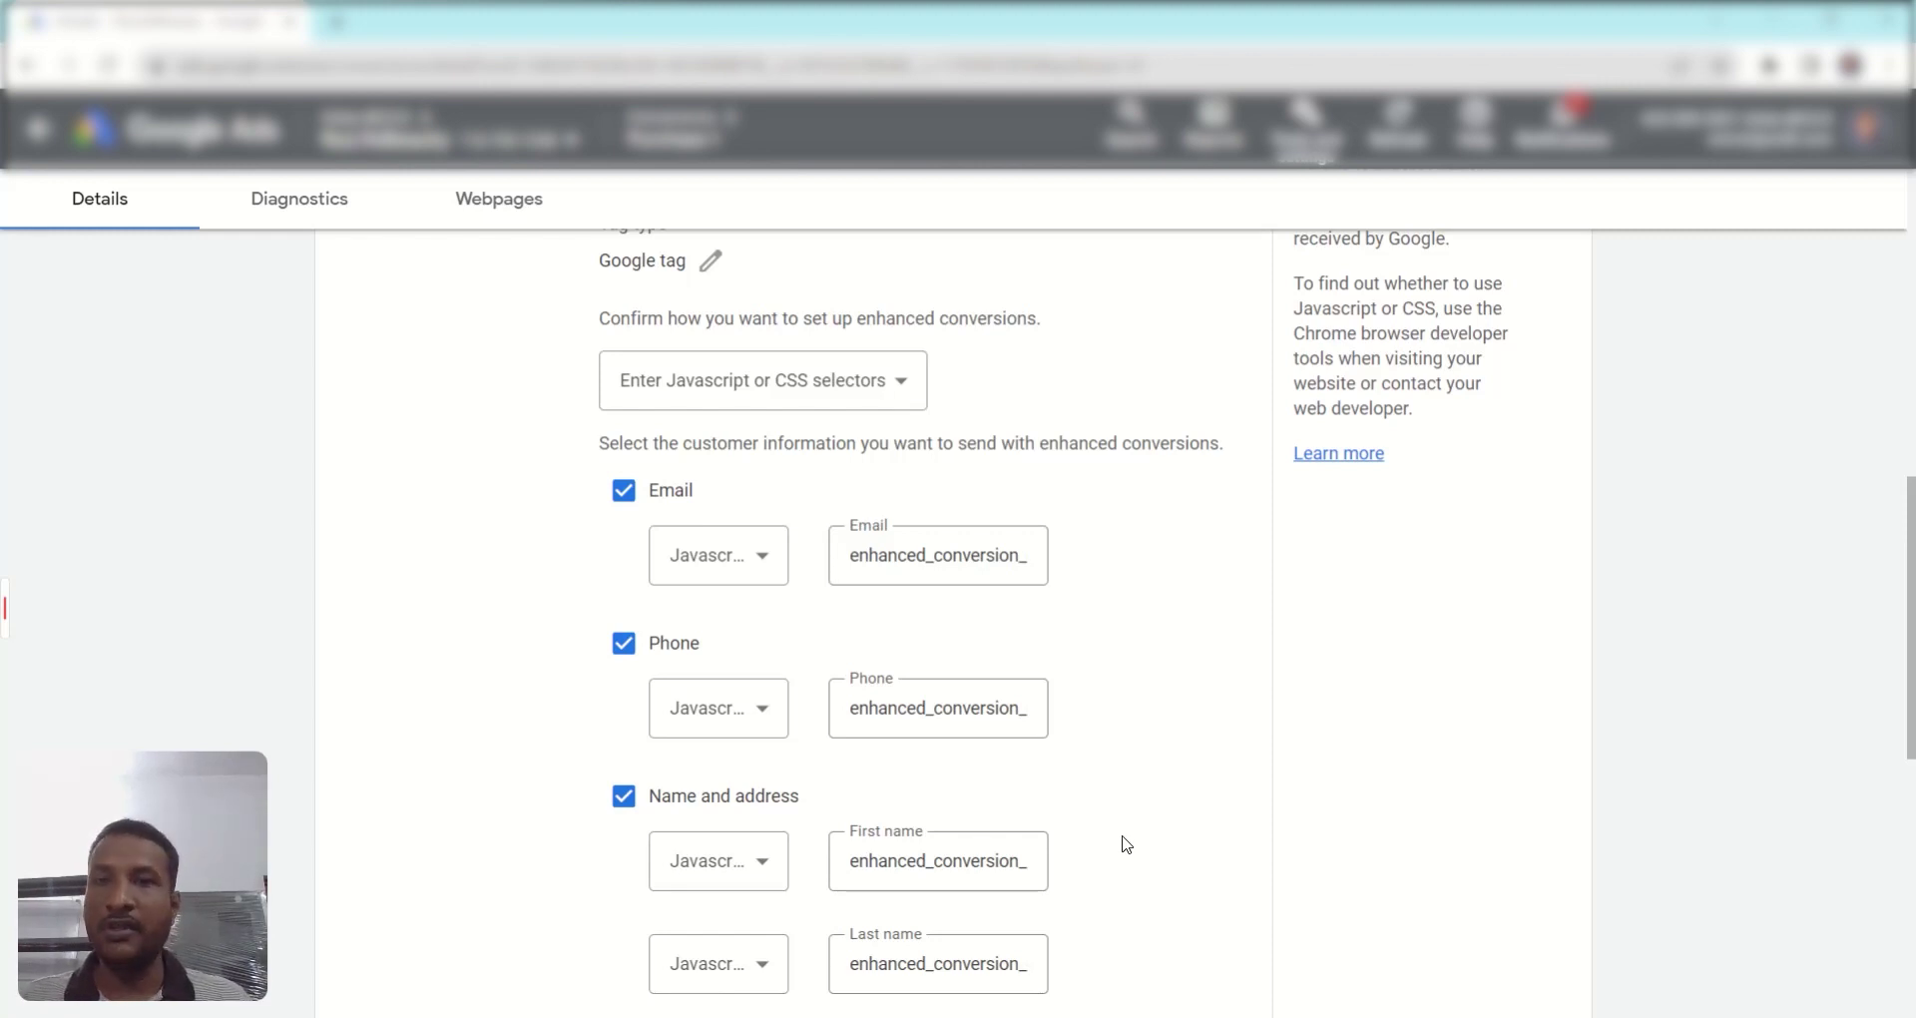
scroll(1162, 793, "up", 2)
scroll(1178, 780, "up", 4)
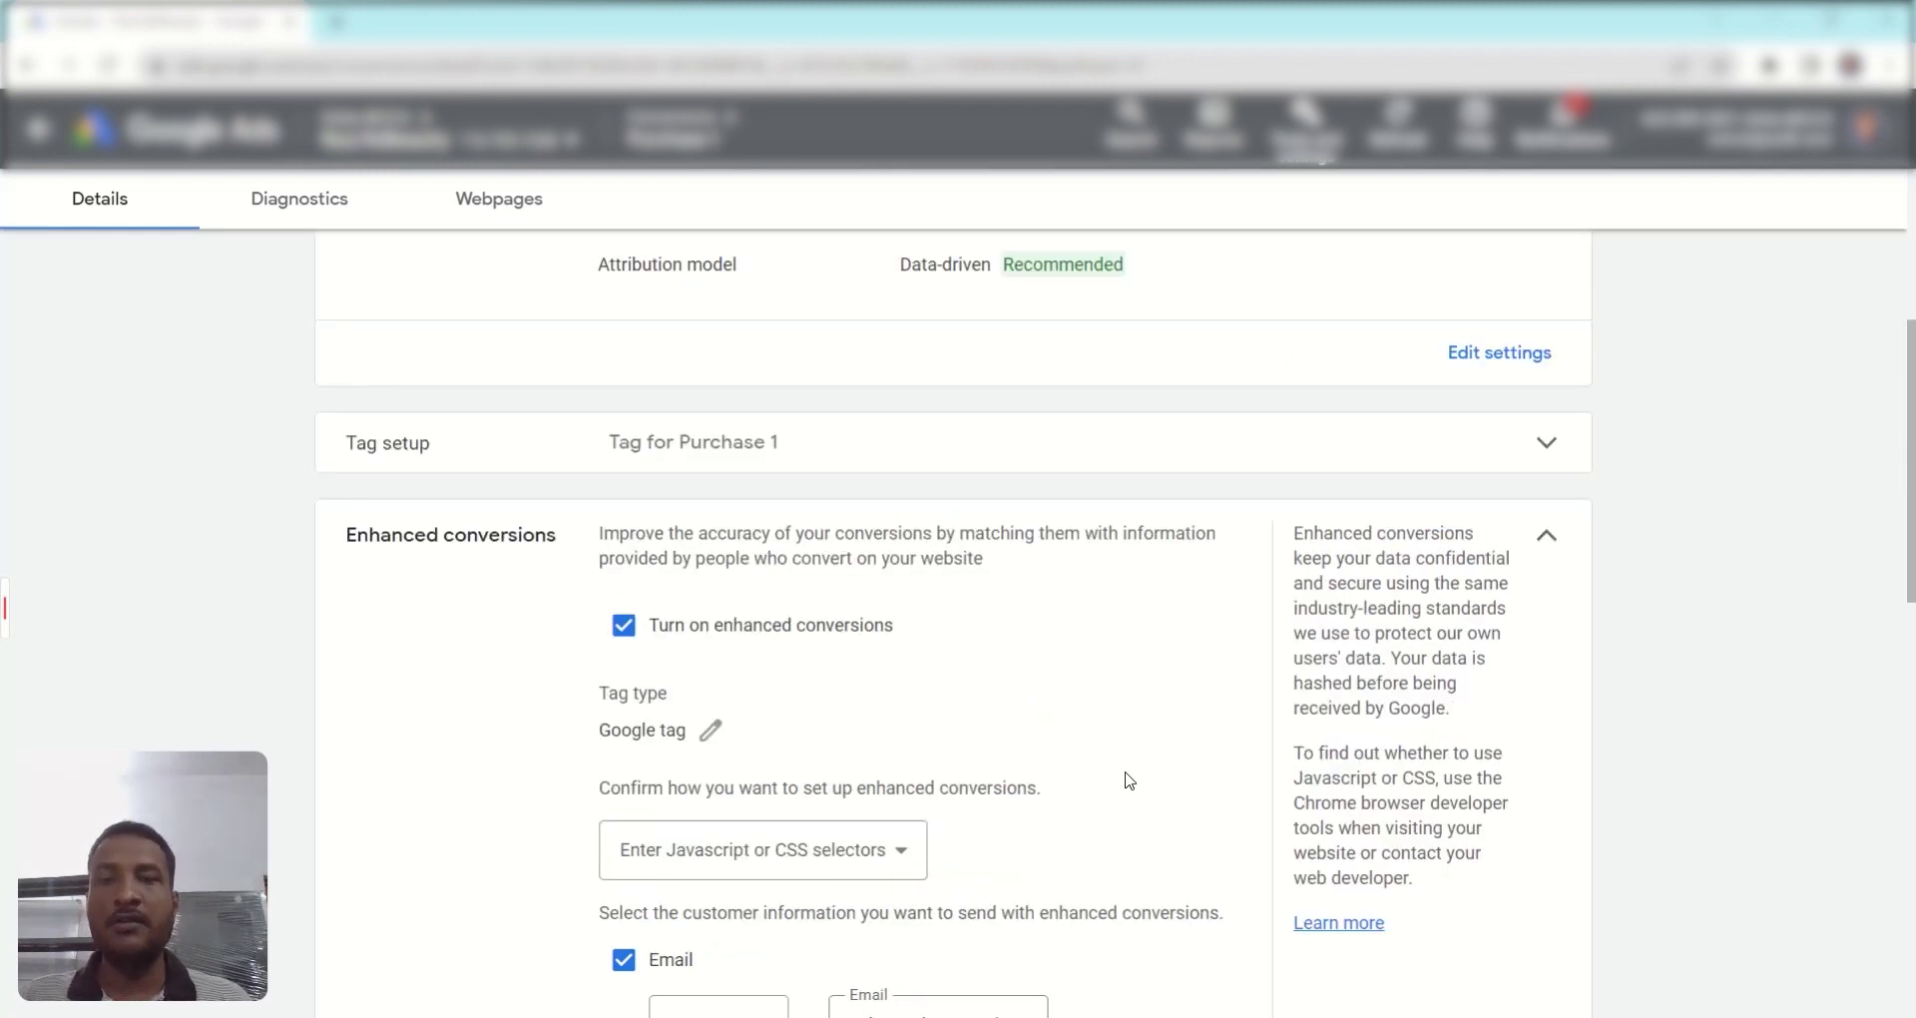
scroll(1130, 781, "down", 2)
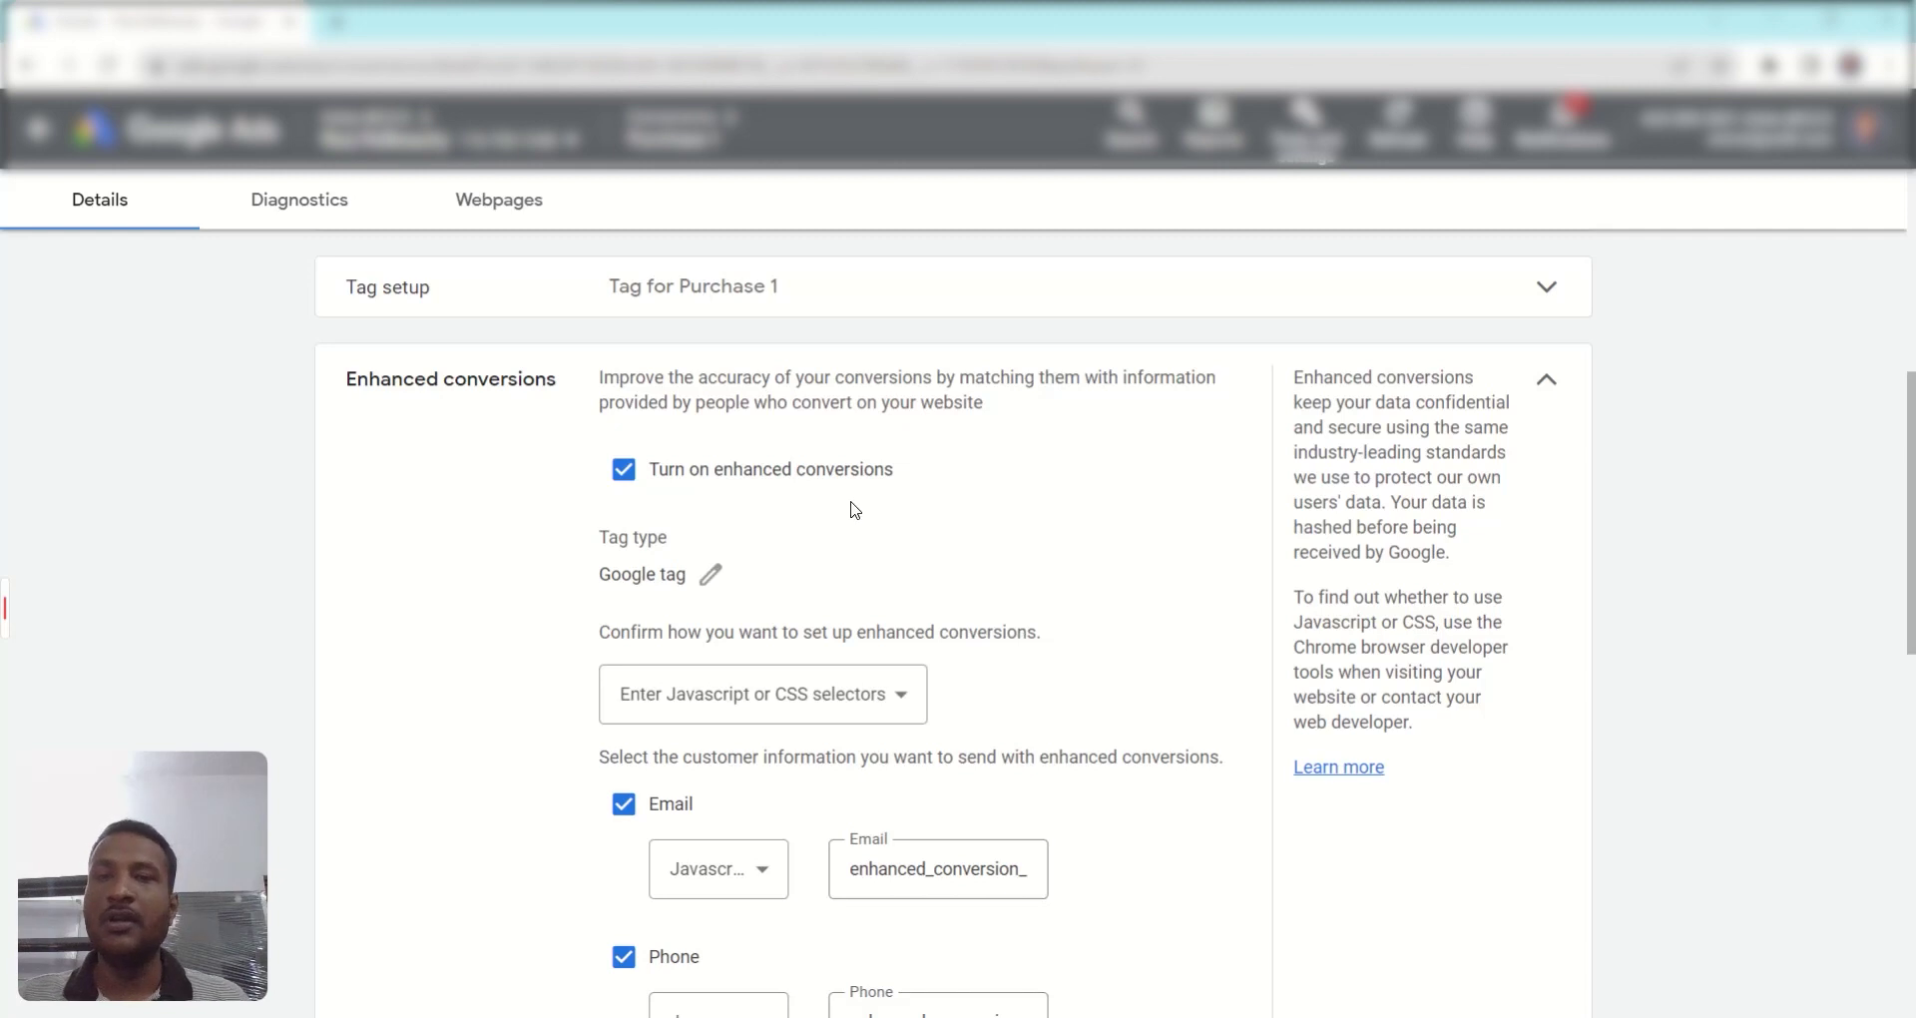
scroll(1137, 743, "down", 6)
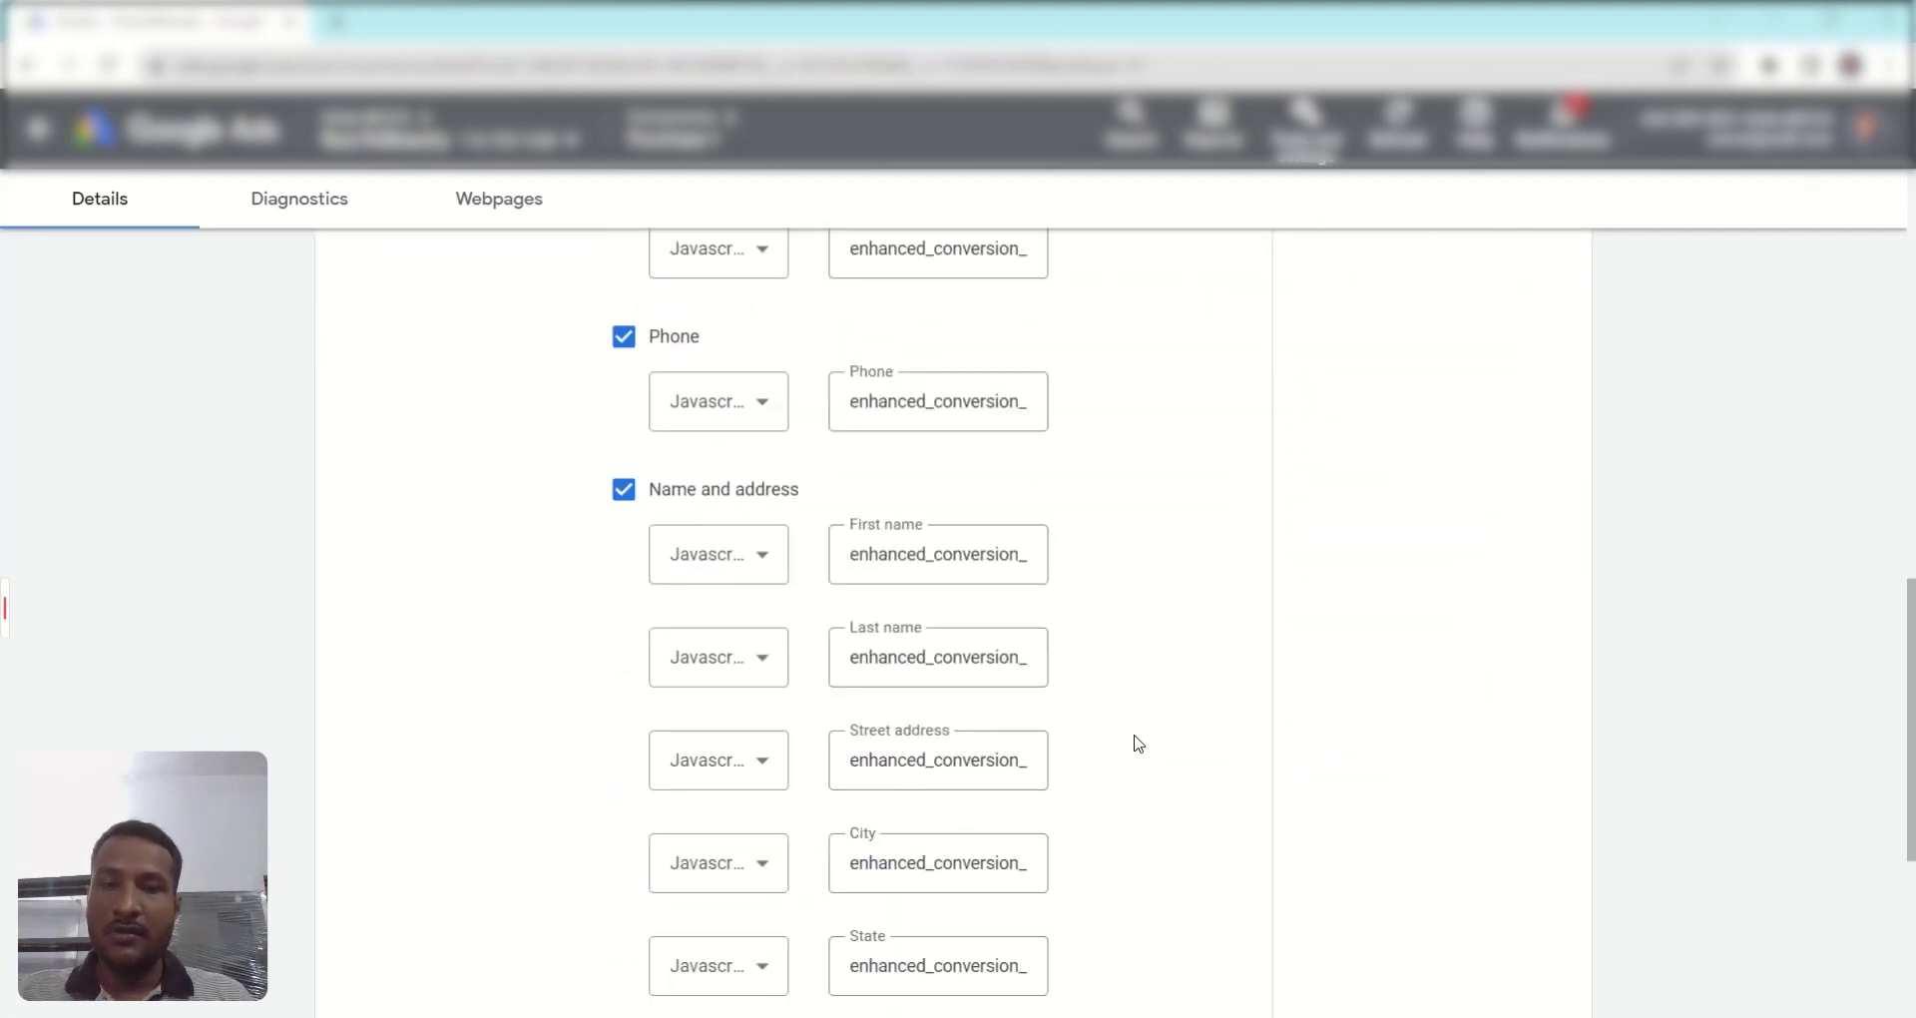
scroll(1138, 743, "down", 5)
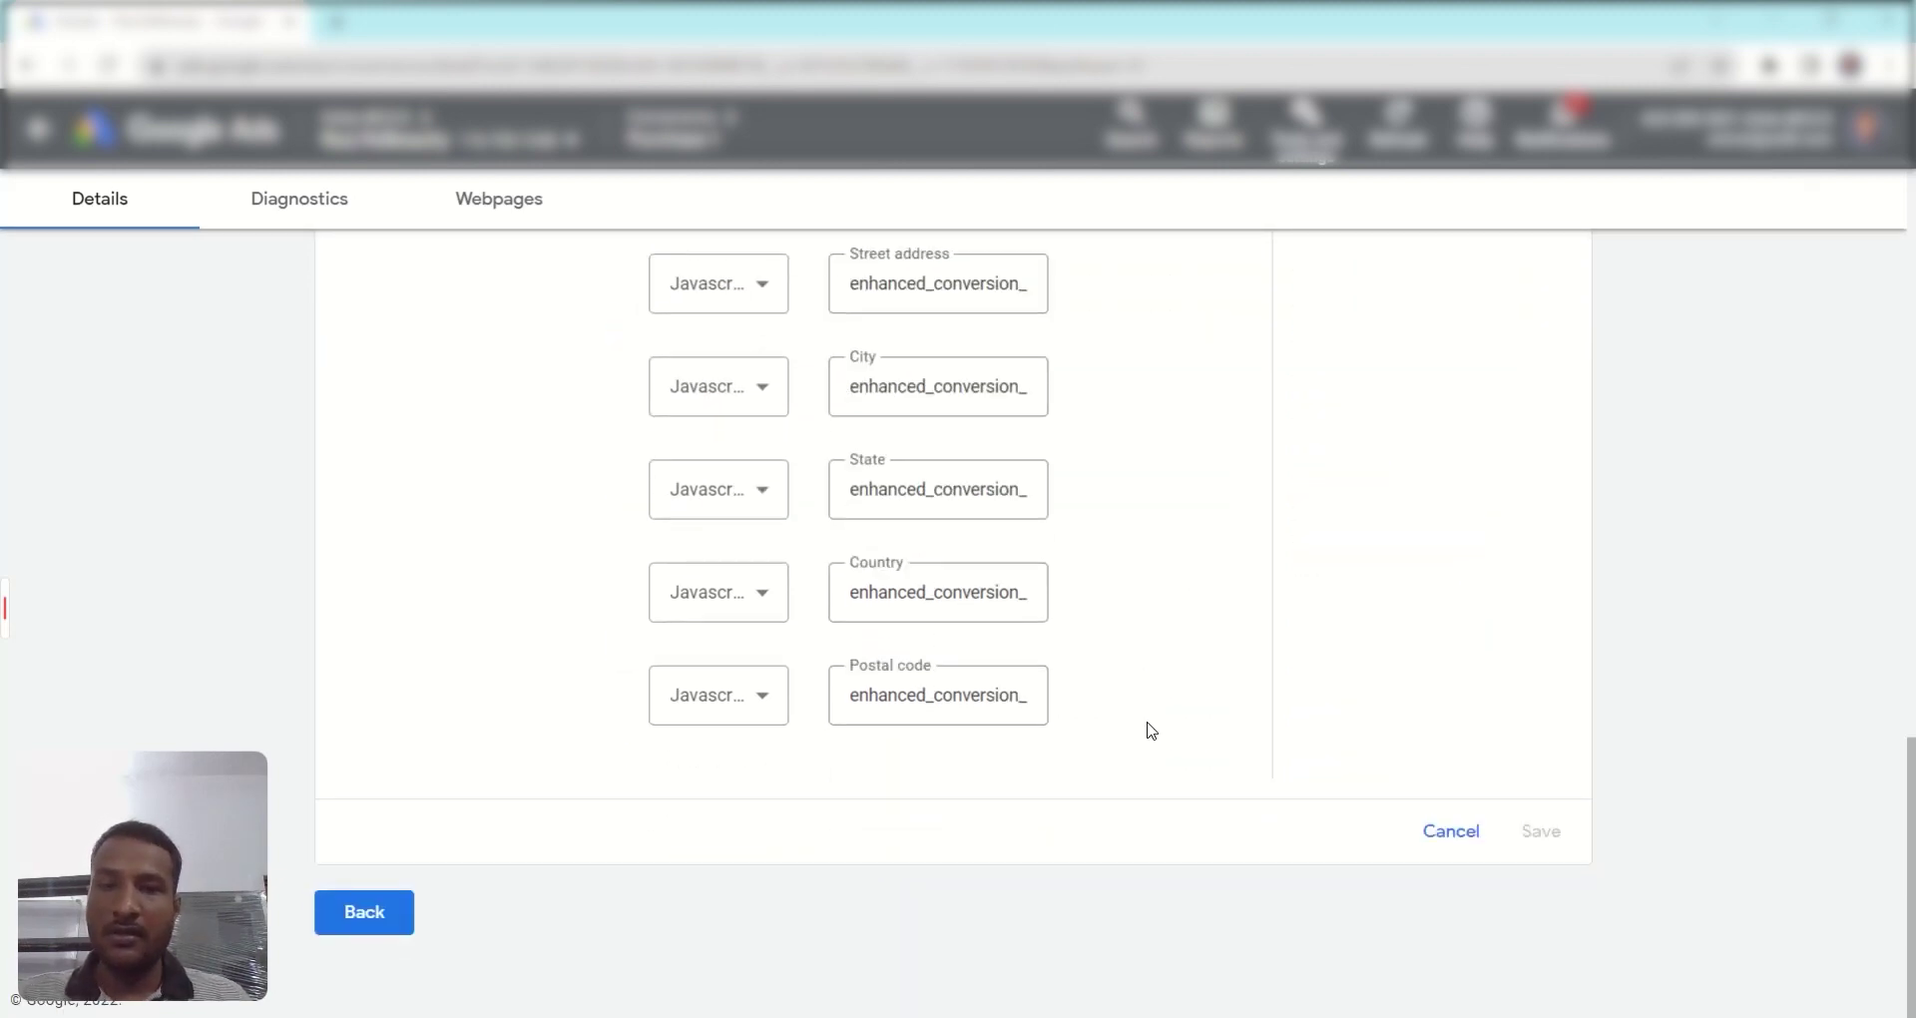
left_click(394, 916)
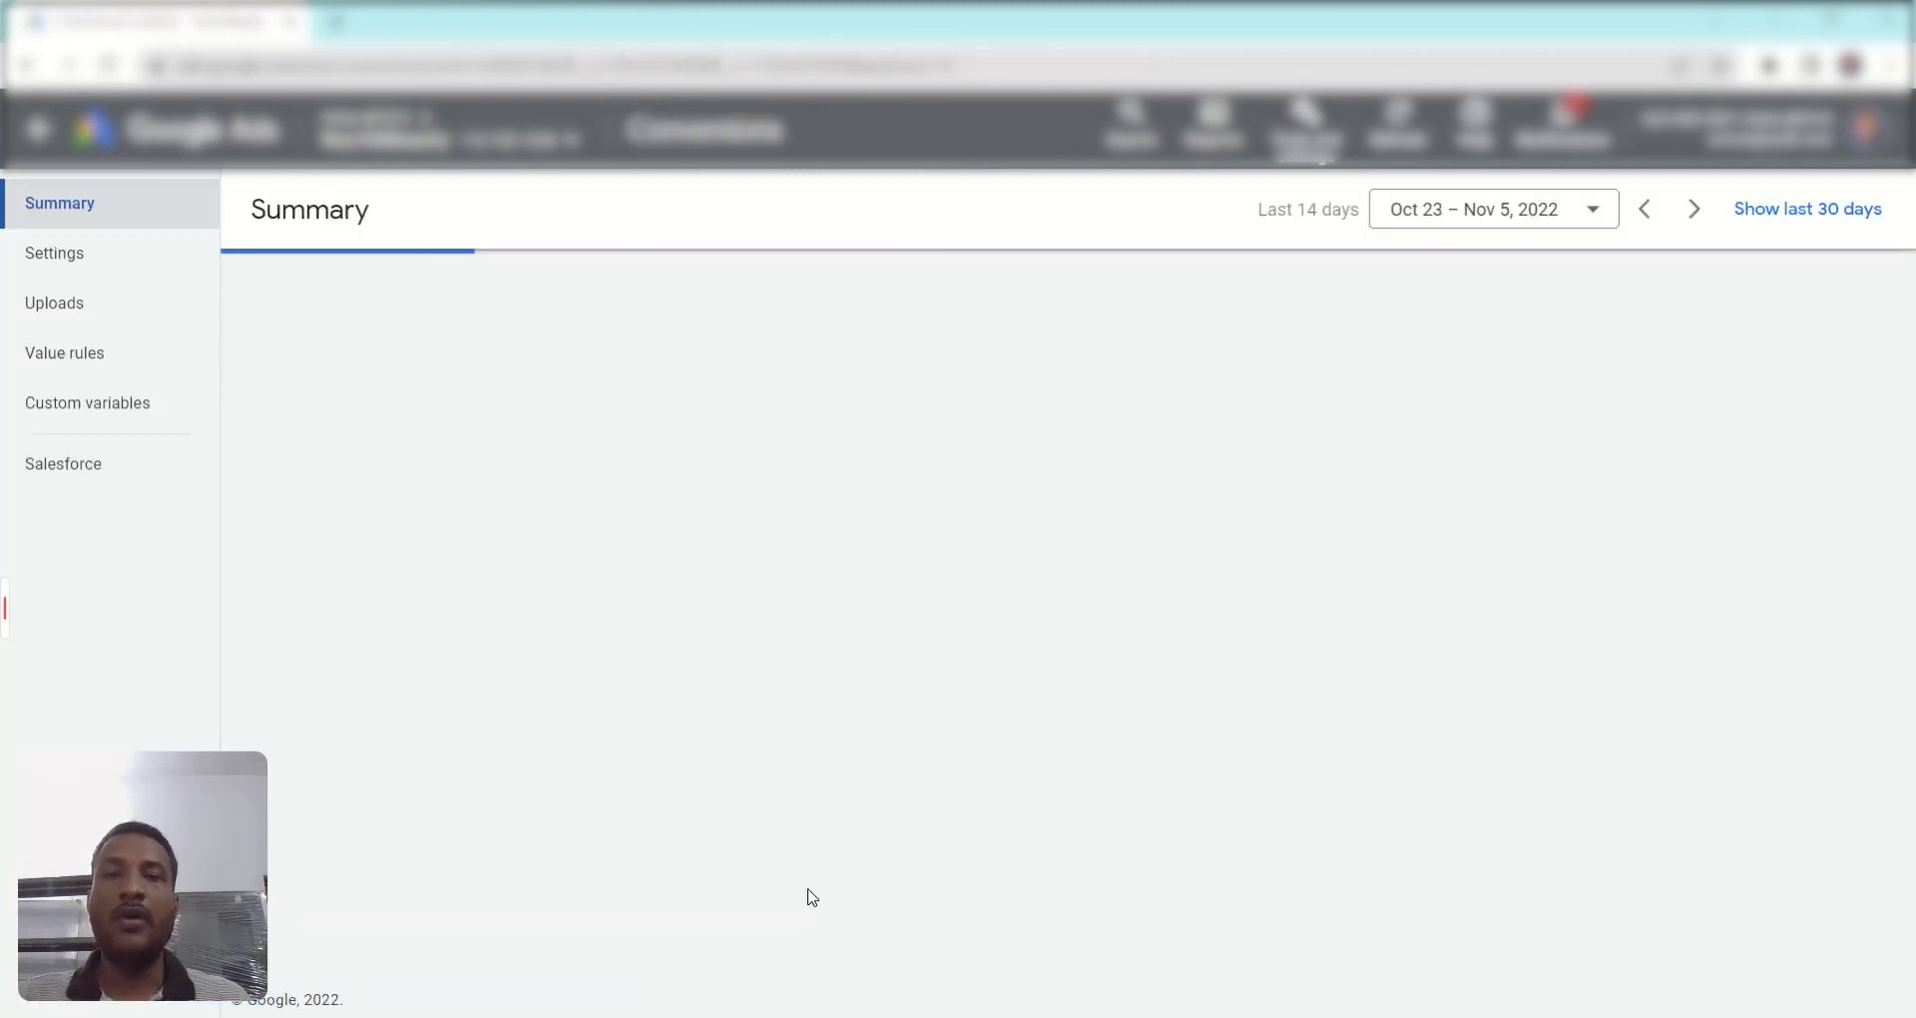